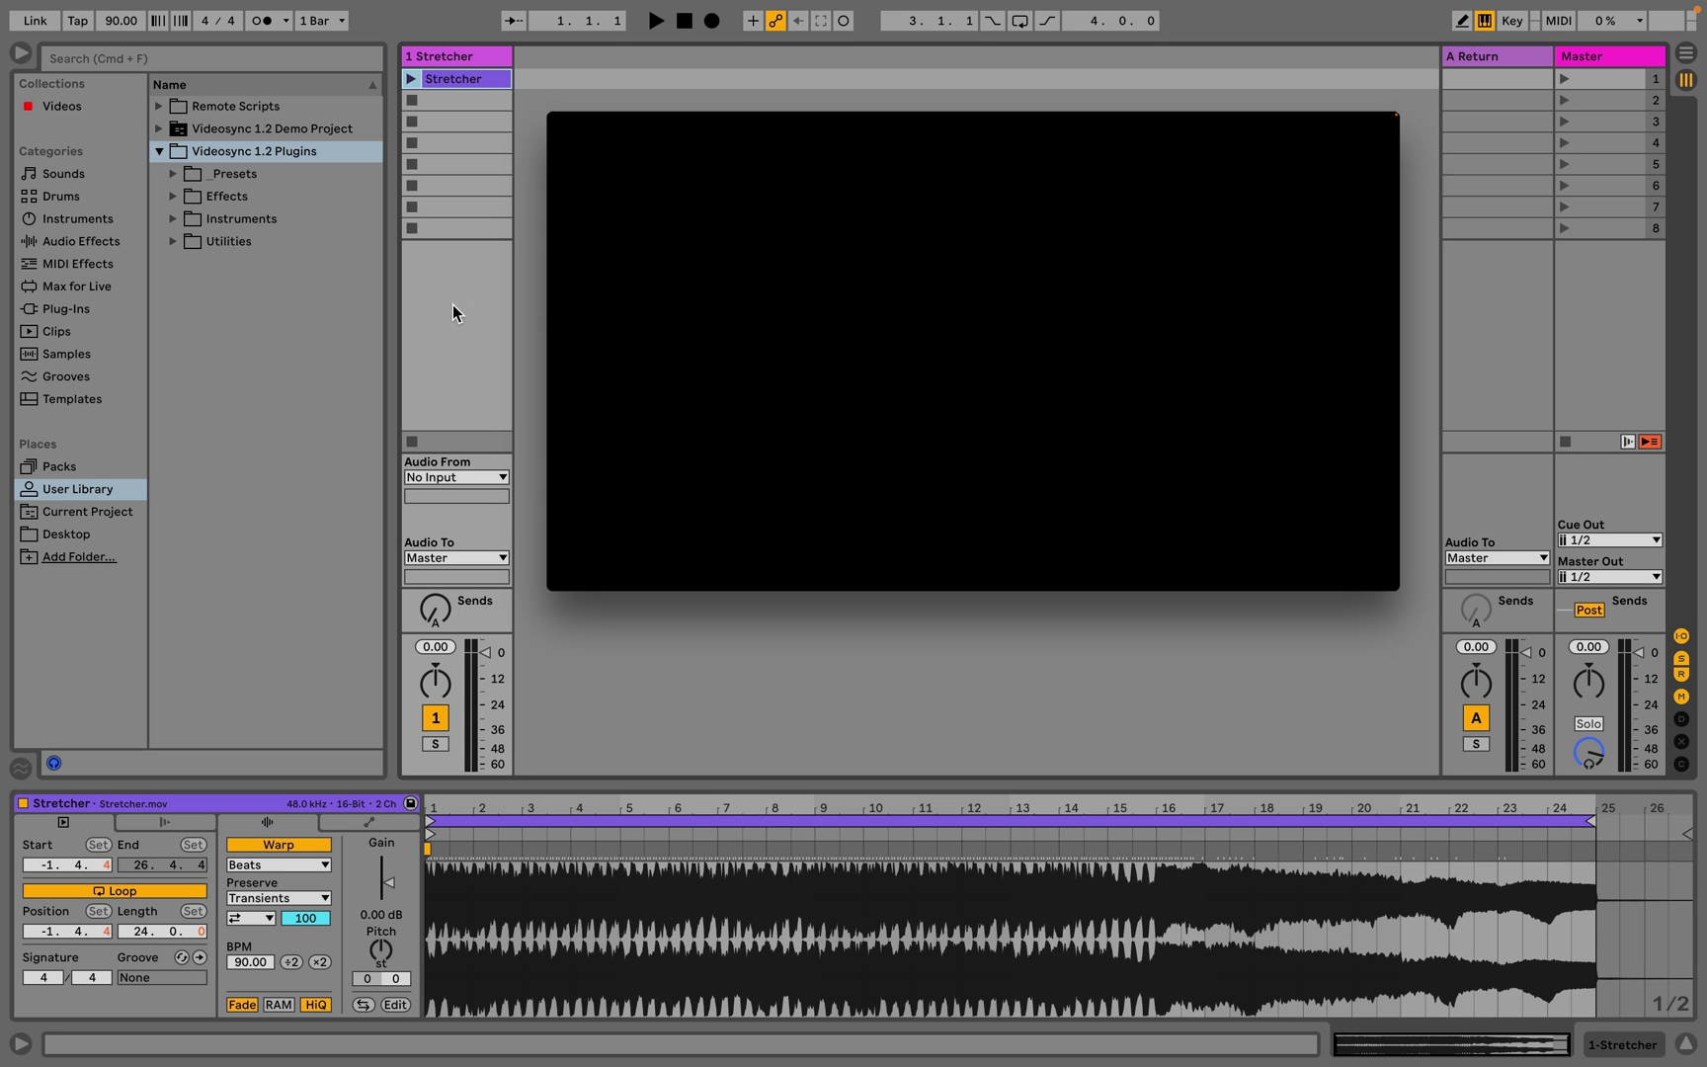
Step: Launch the Stretcher clip, set track 1's Audio To to Sends Only, and raise its Send A
left_click(411, 79)
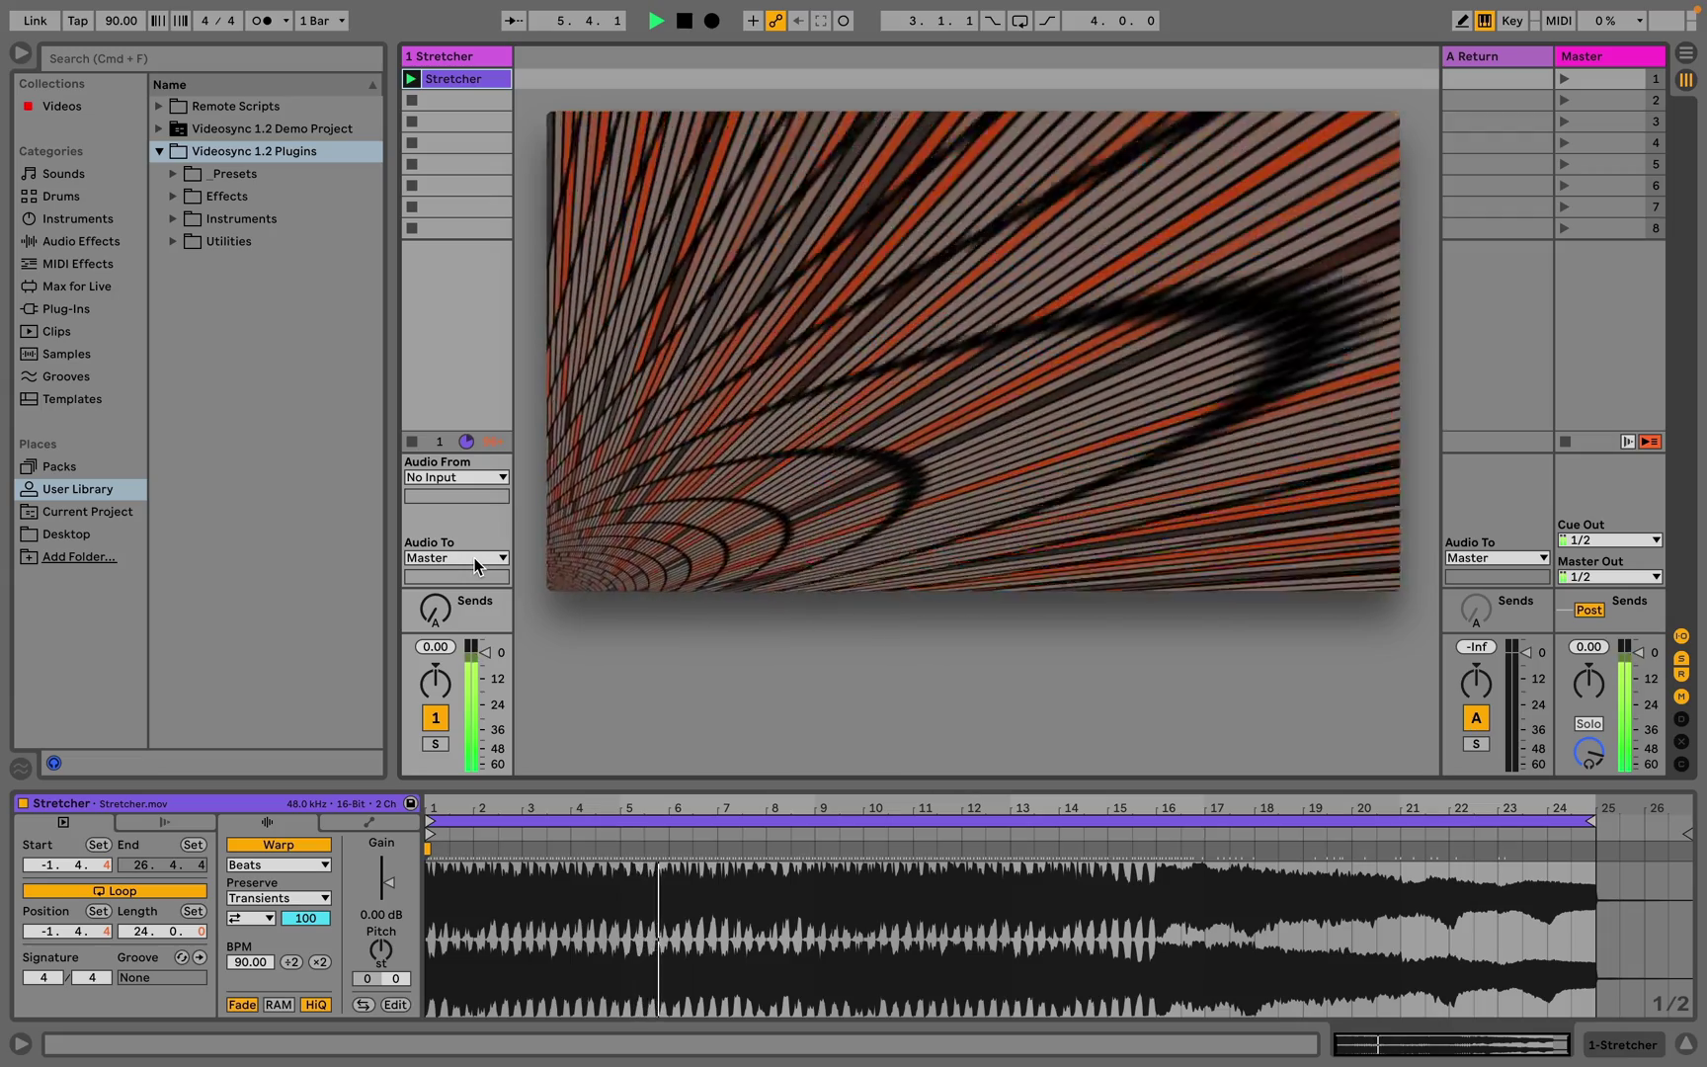
left_click(474, 559)
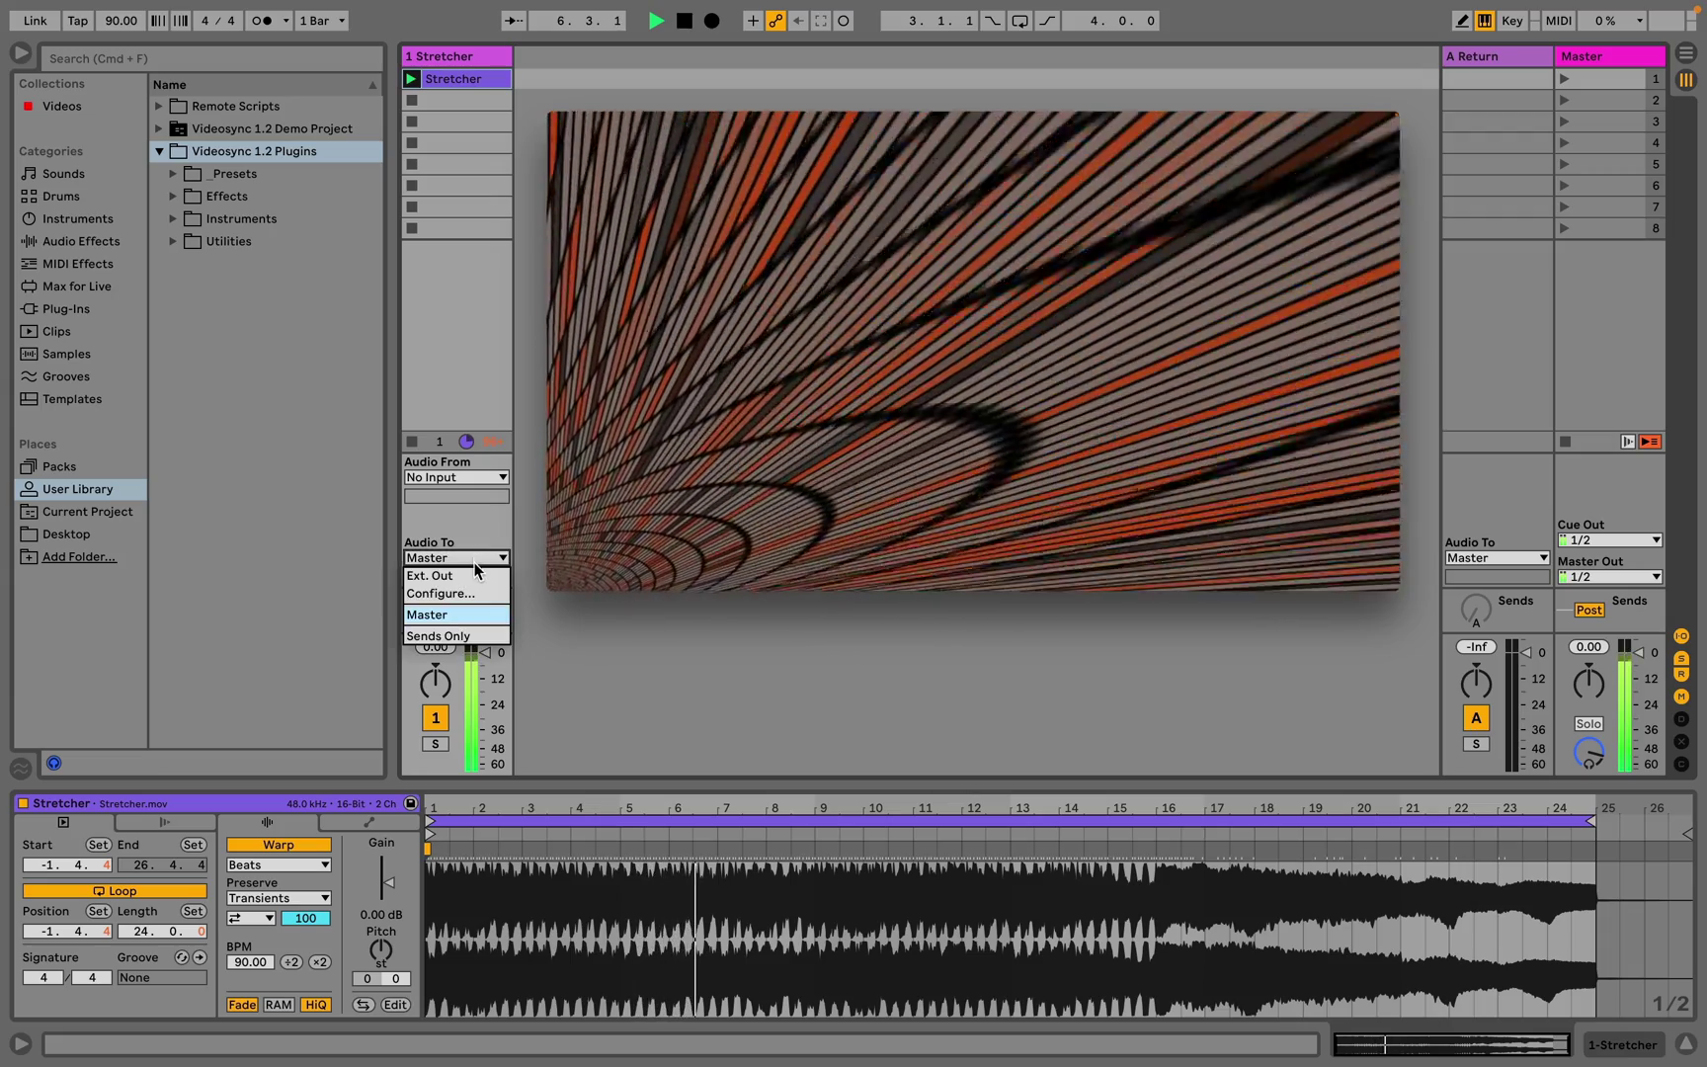
left_click(474, 637)
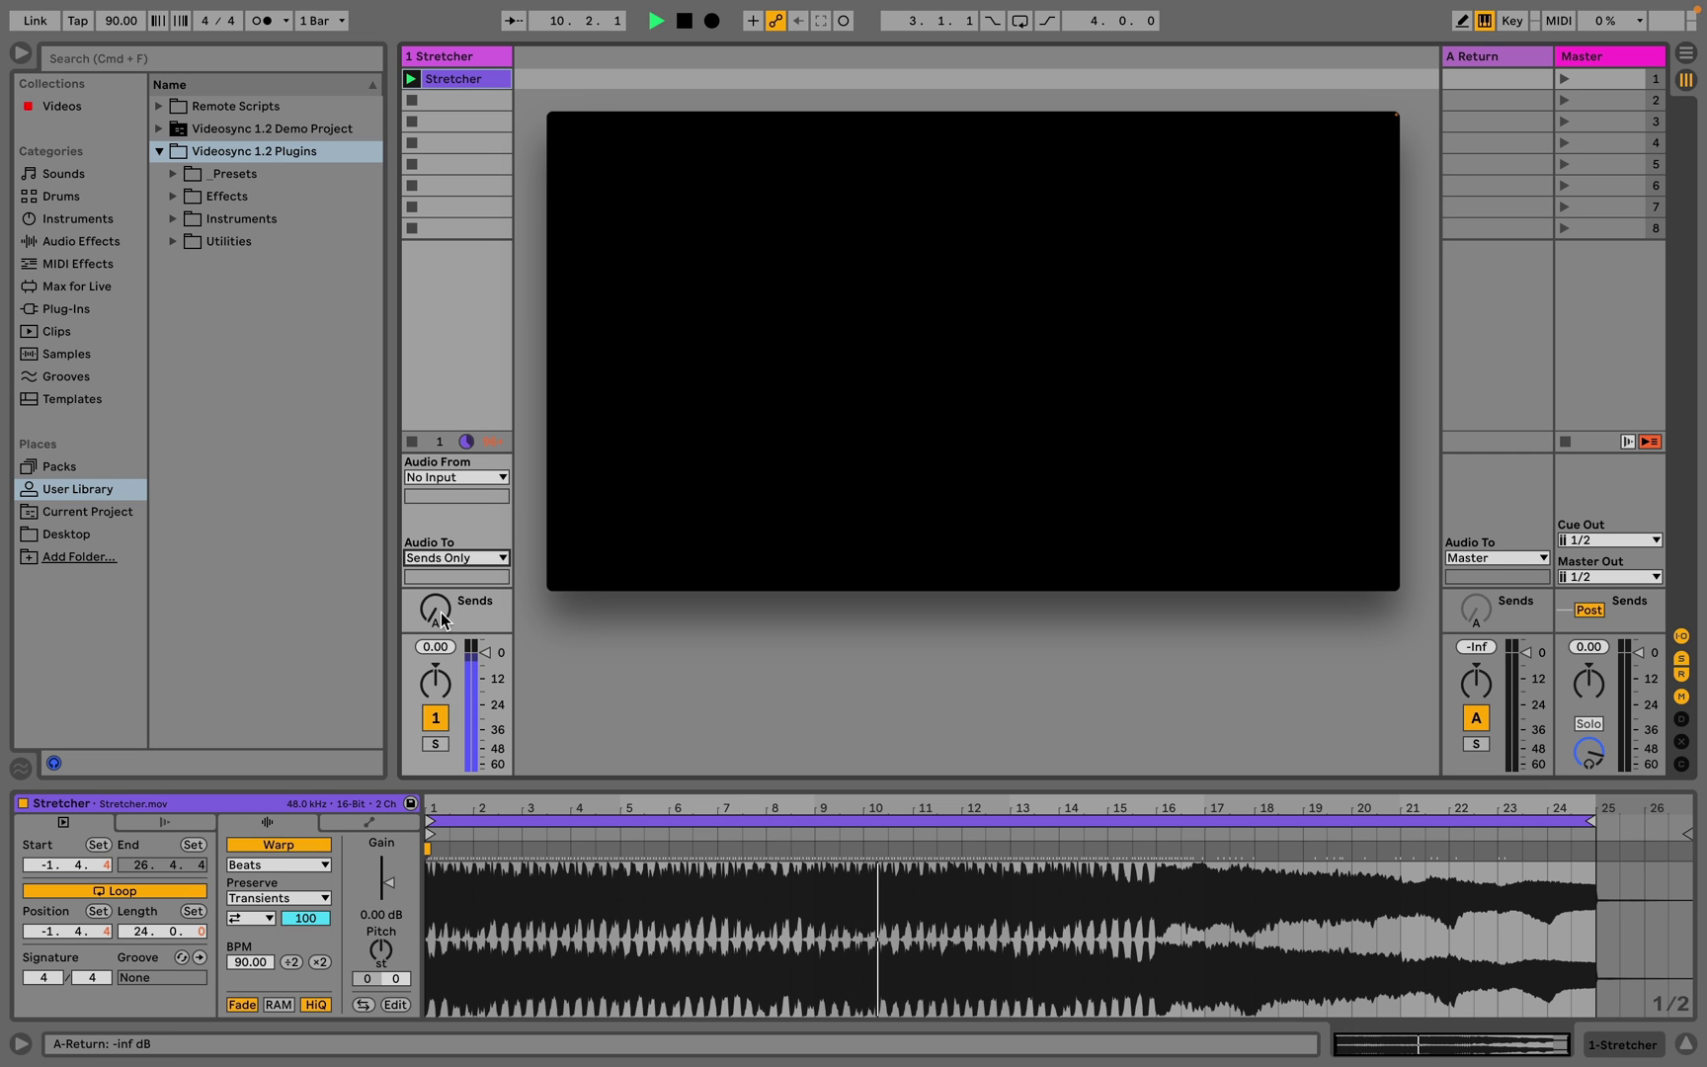
left_click_drag(441, 612, 441, 553)
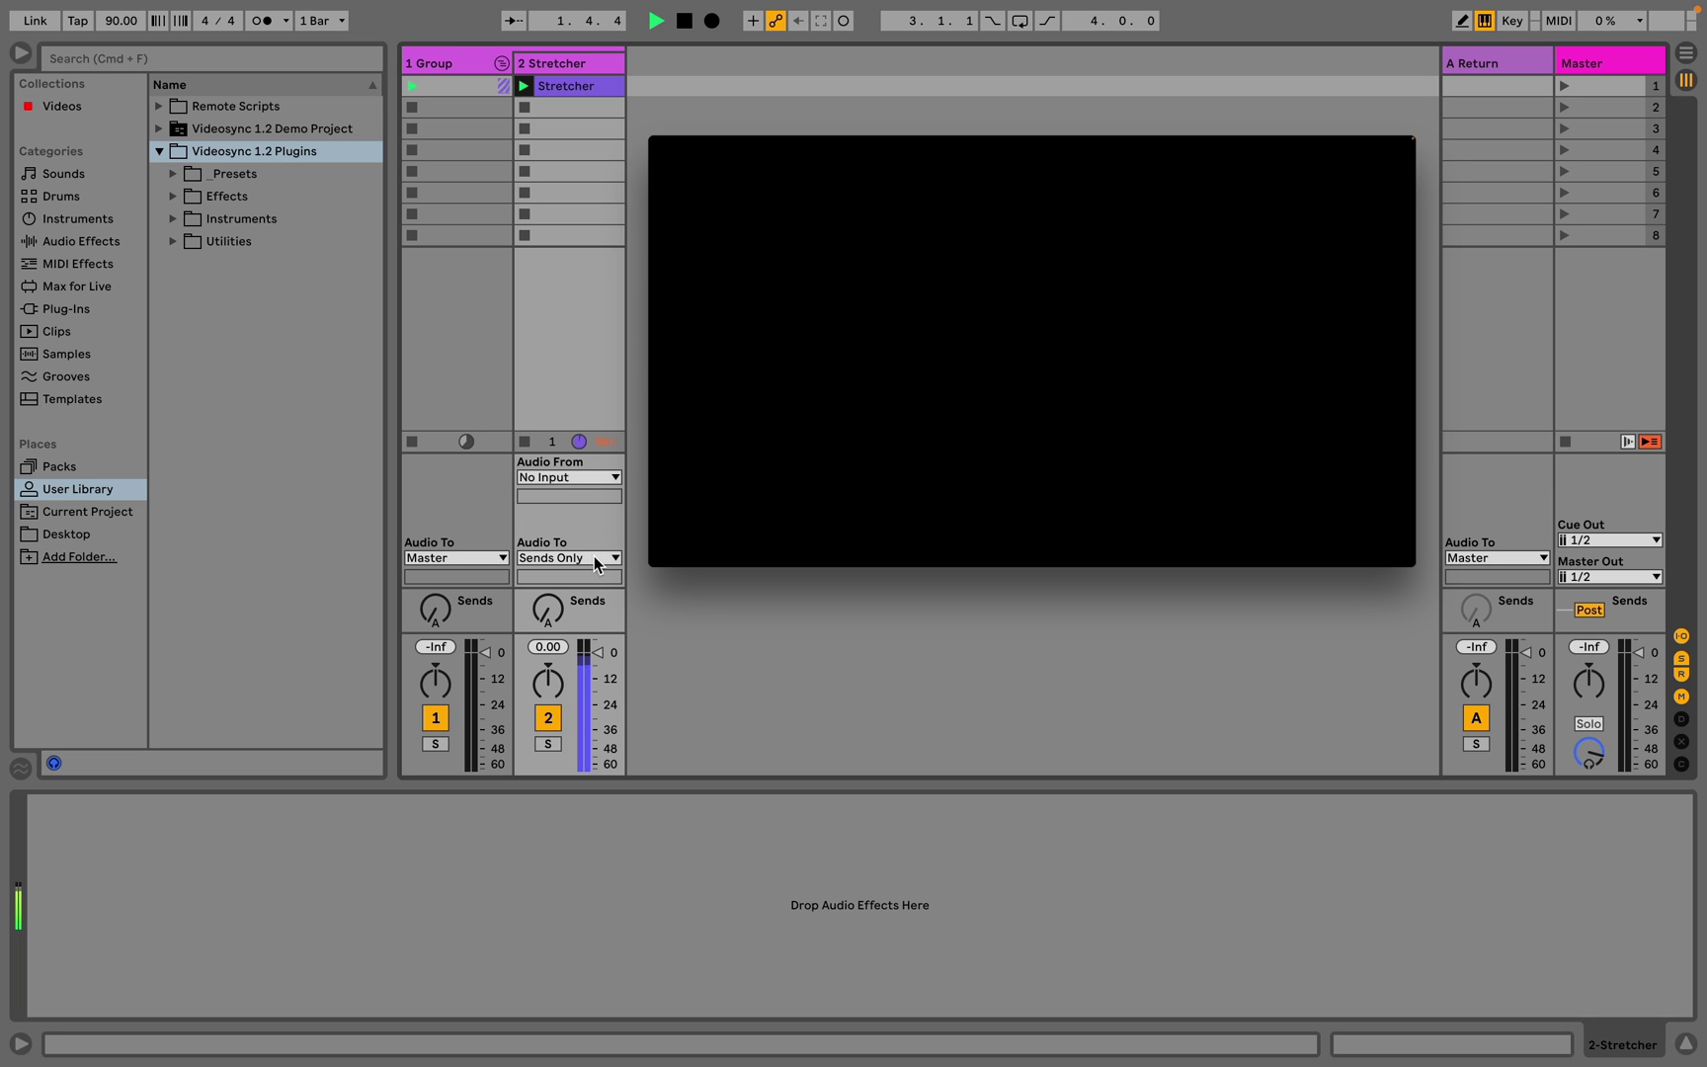
Step: Raise Stretcher's Send A to 0 dB, view the Group's Auto Filter and Wavvy devices, then lower the send fully
left_click_drag(547, 607, 547, 538)
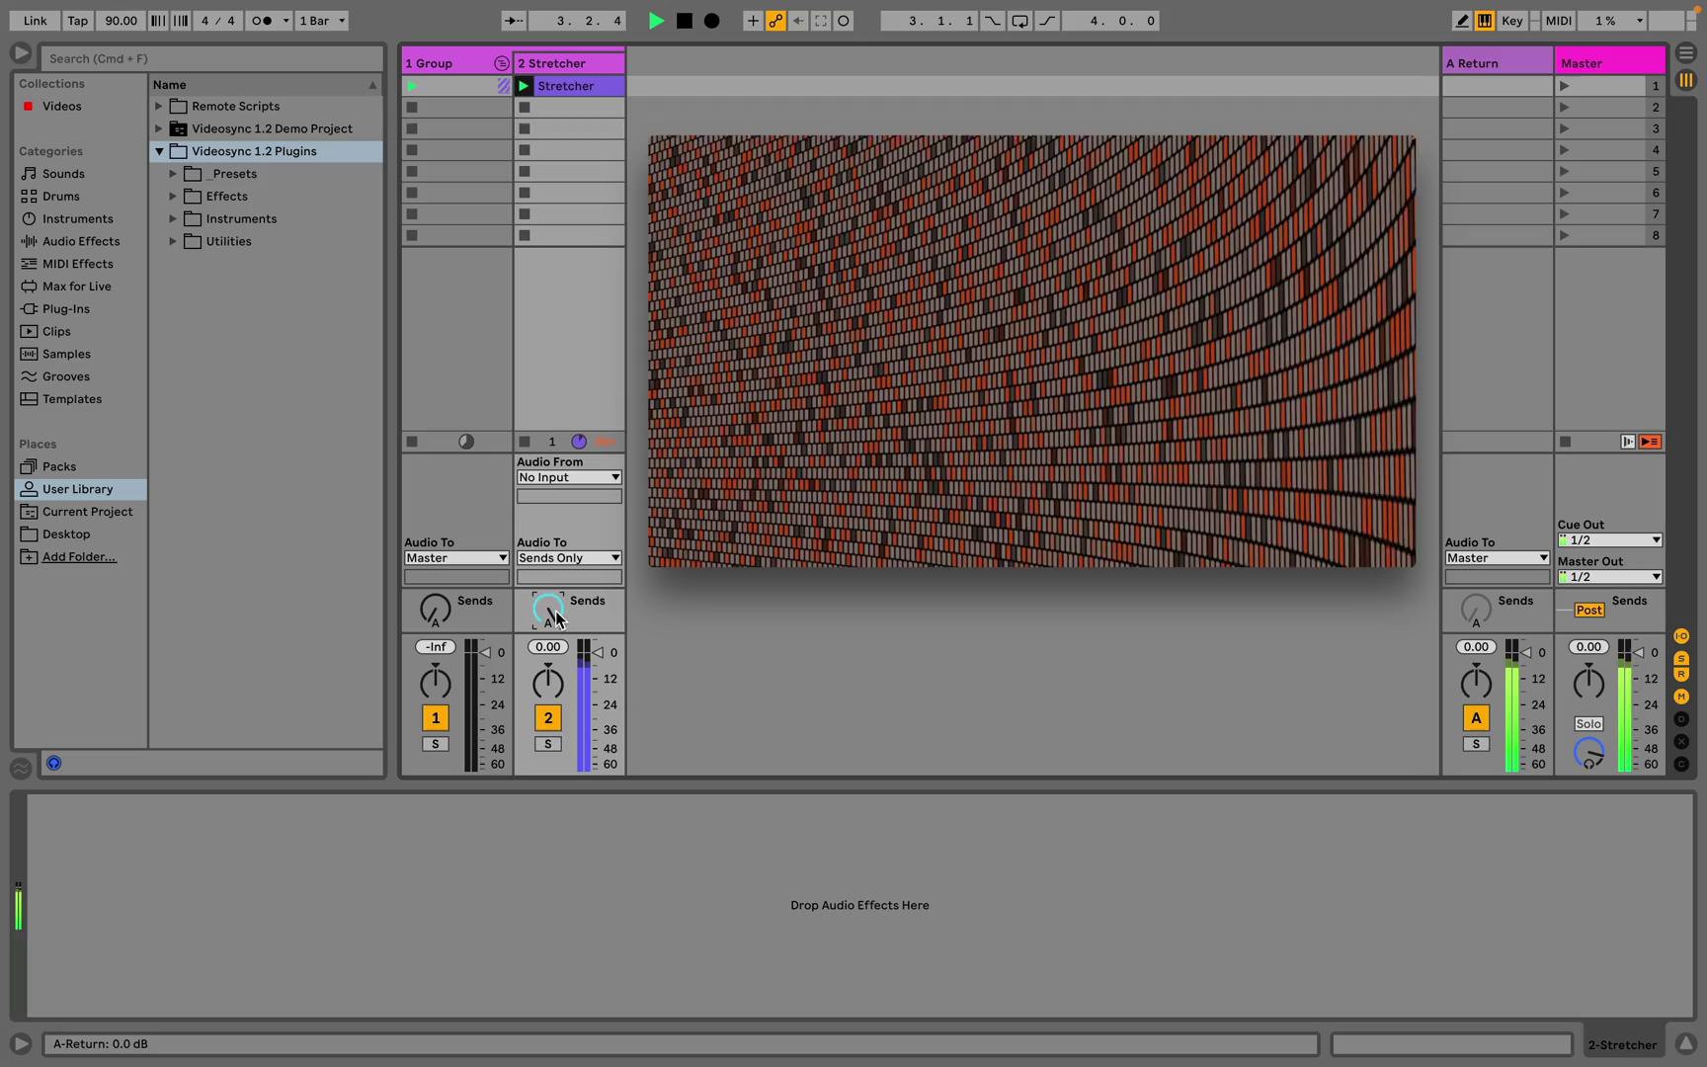
left_click(470, 62)
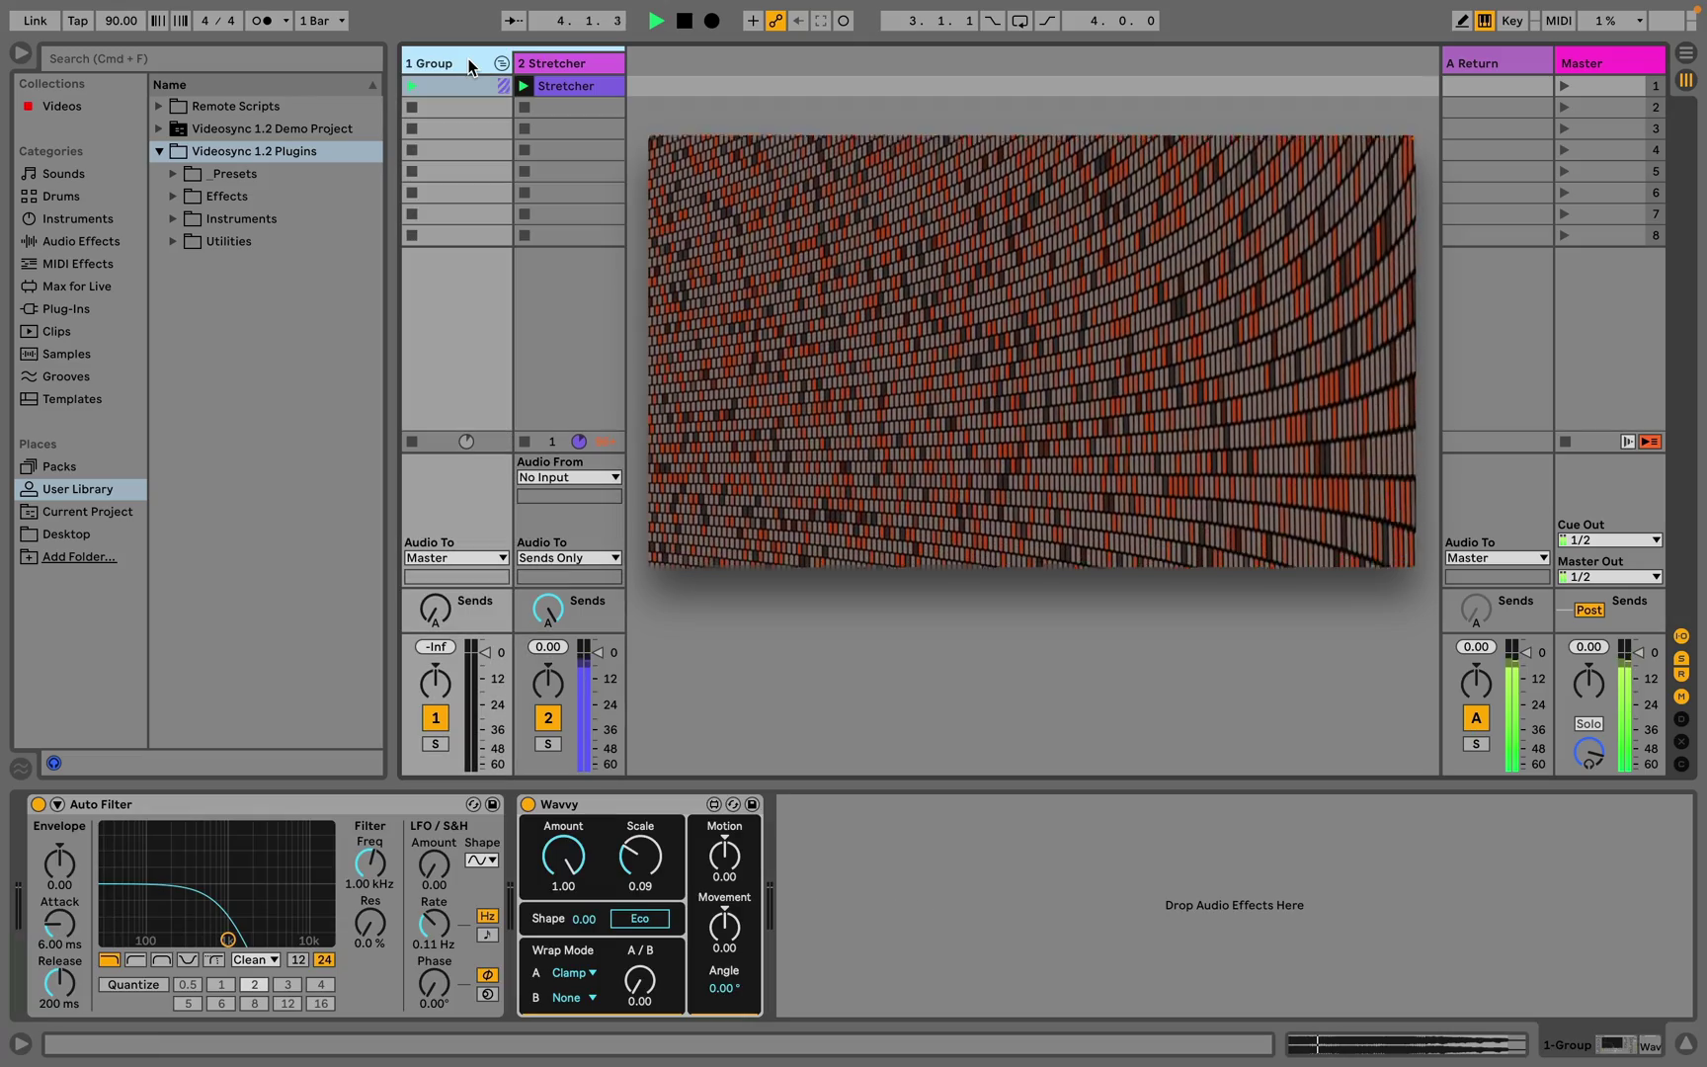
left_click(548, 608)
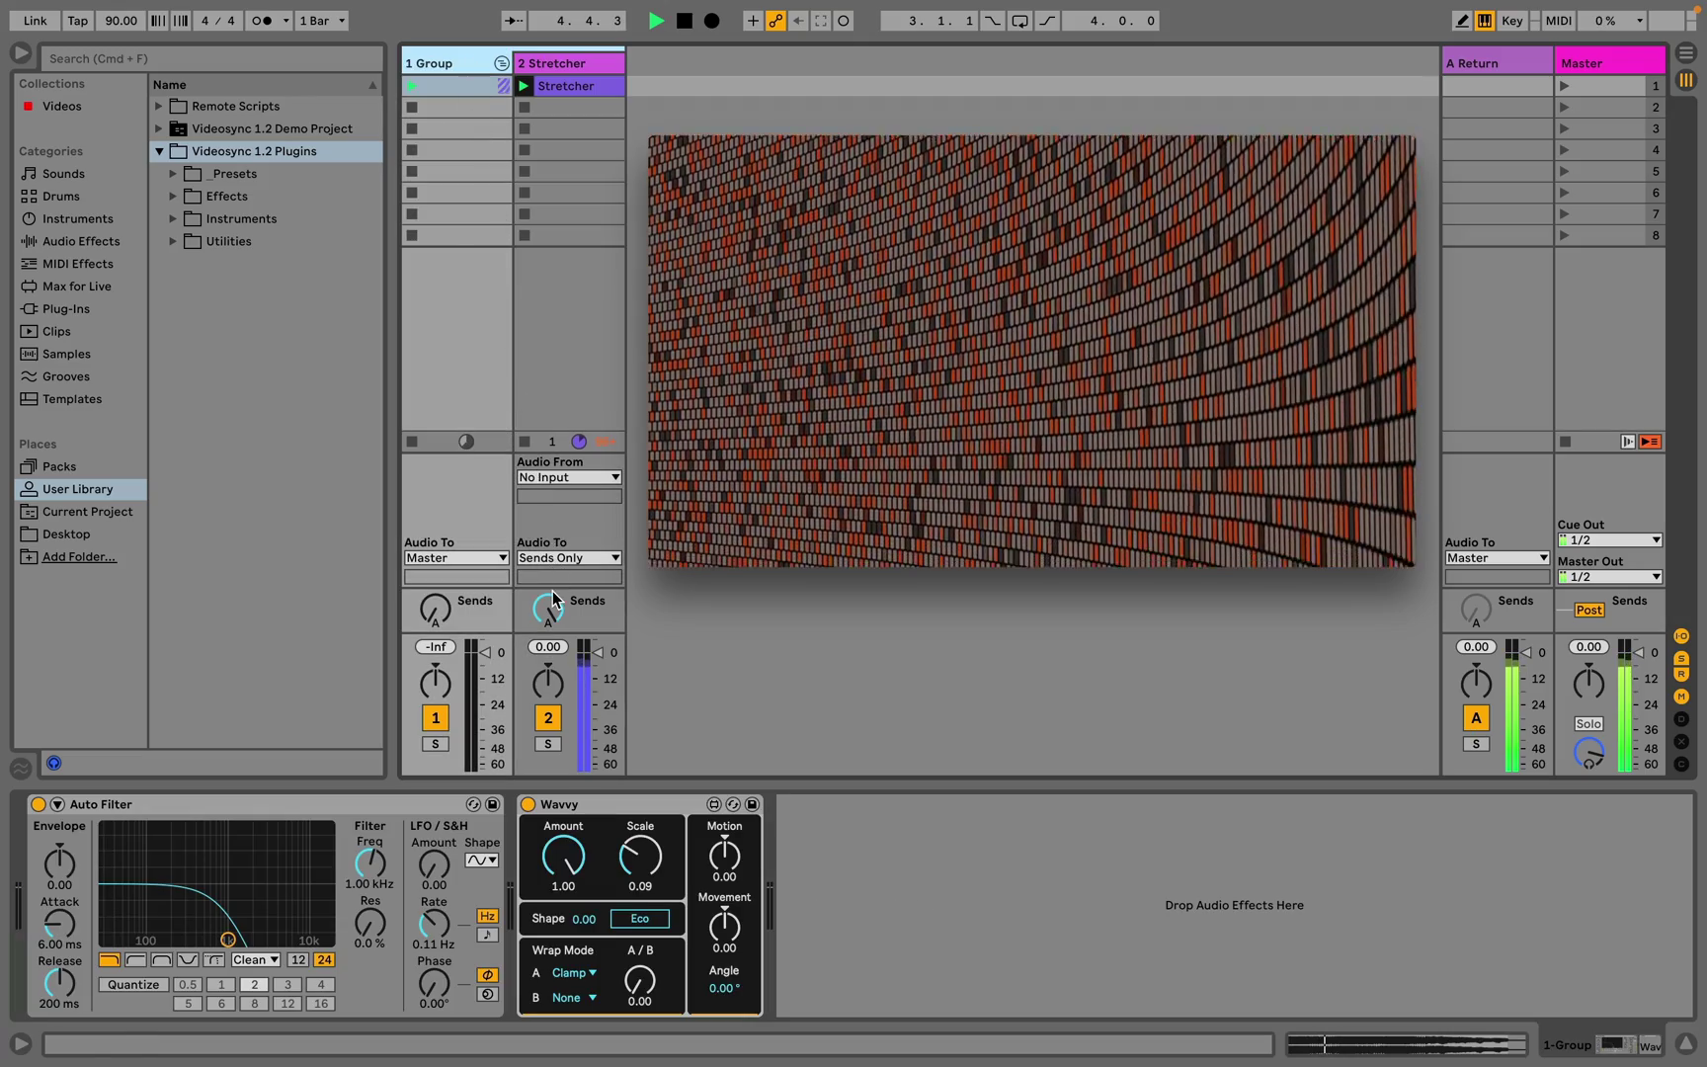
mouse_move(549, 608)
left_mouse_down()
mouse_move(549, 643)
mouse_move(555, 604)
left_mouse_up()
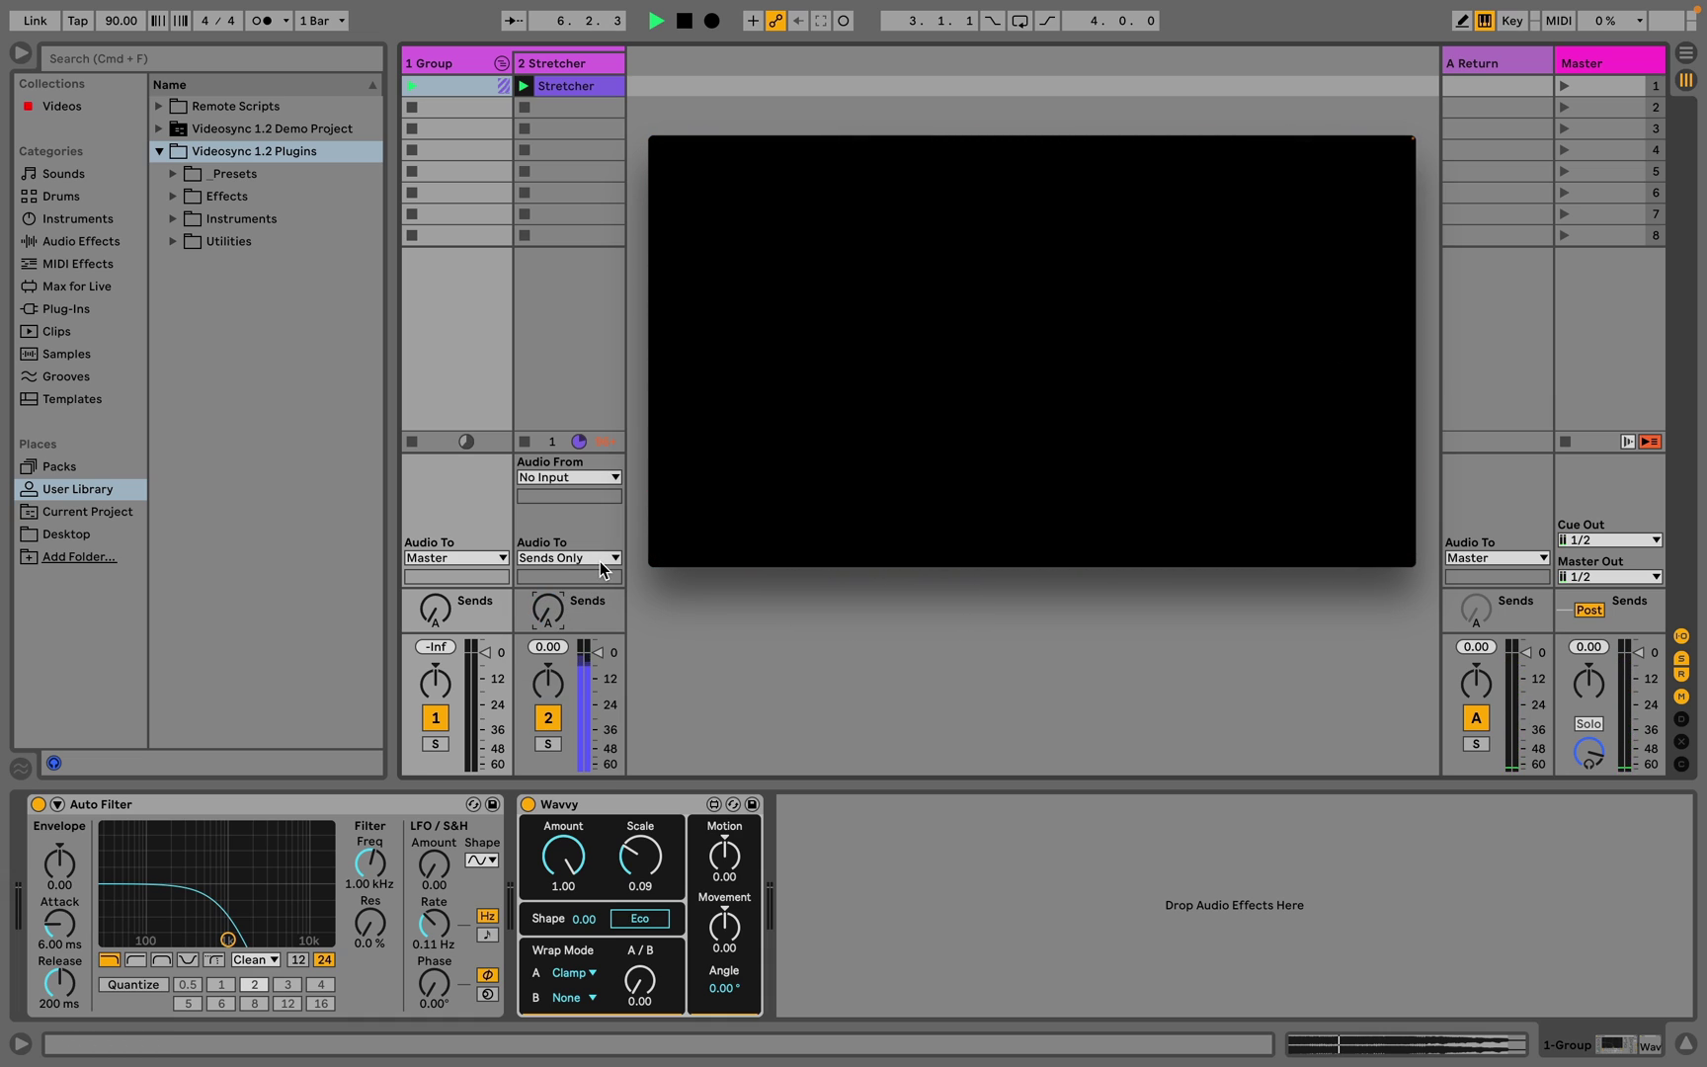
Step: Route the Stretcher track's output to Master, then to 1-Group
left_click(600, 561)
left_click(602, 614)
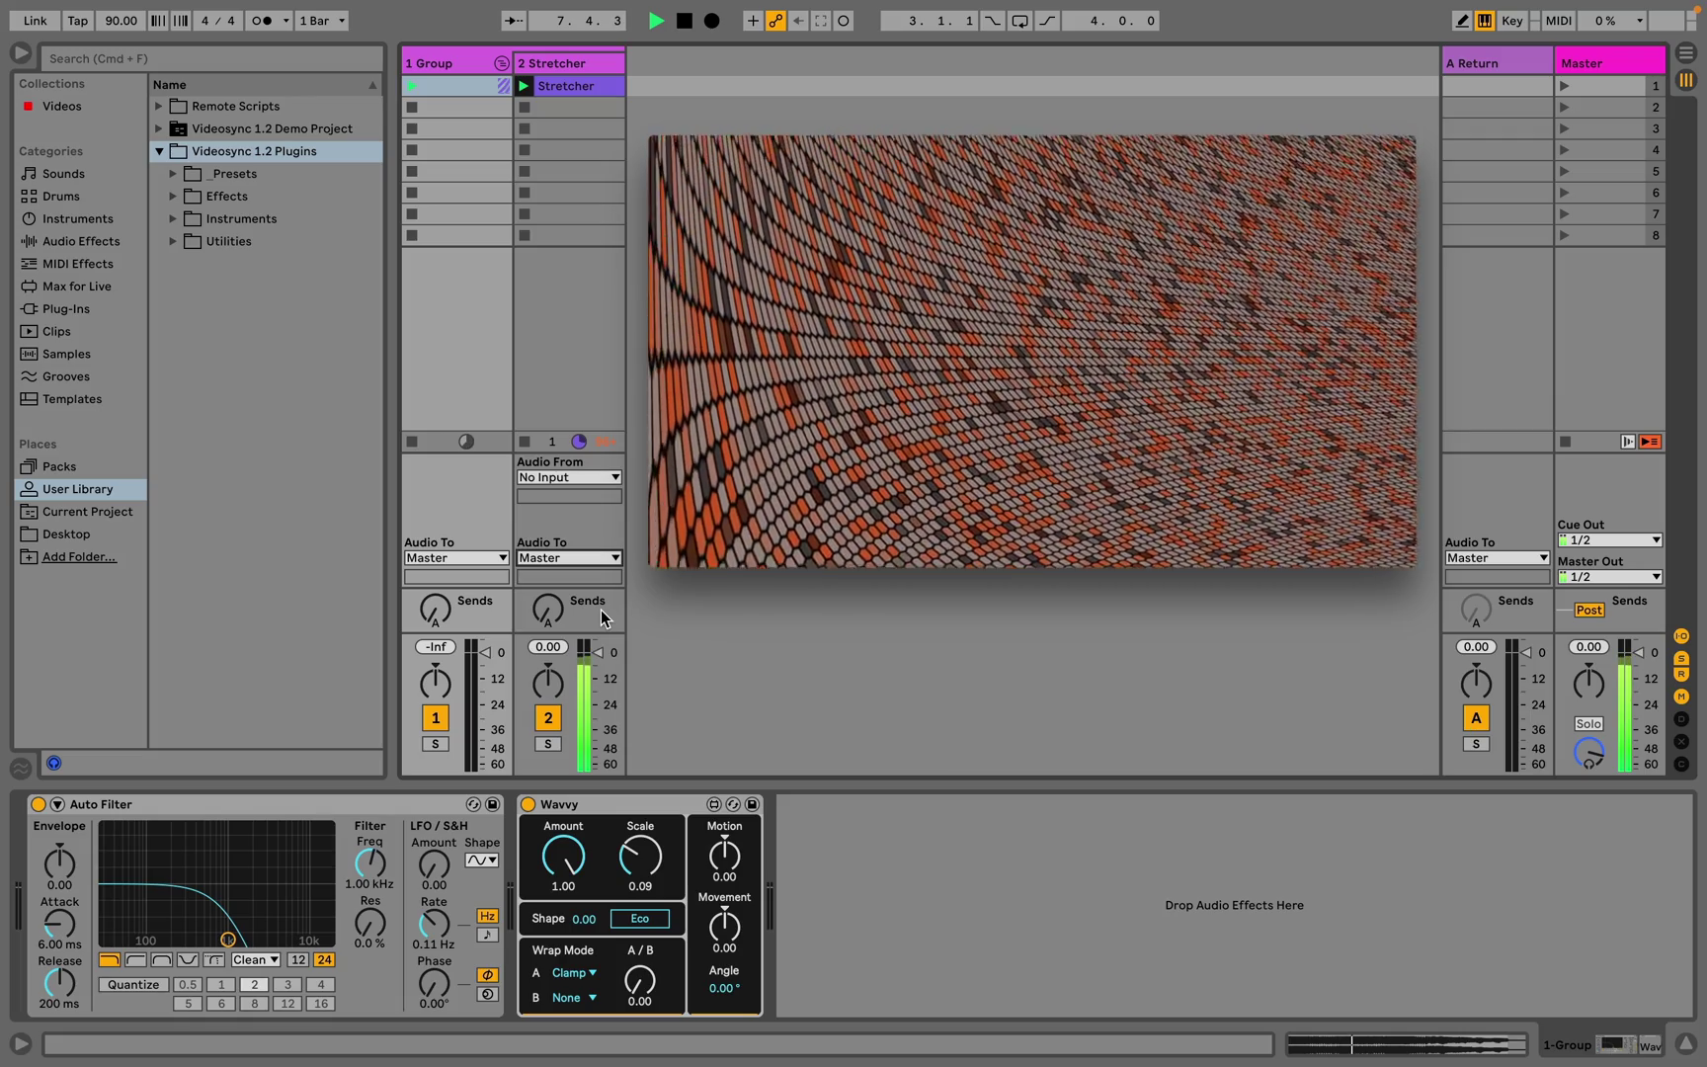
left_click(602, 559)
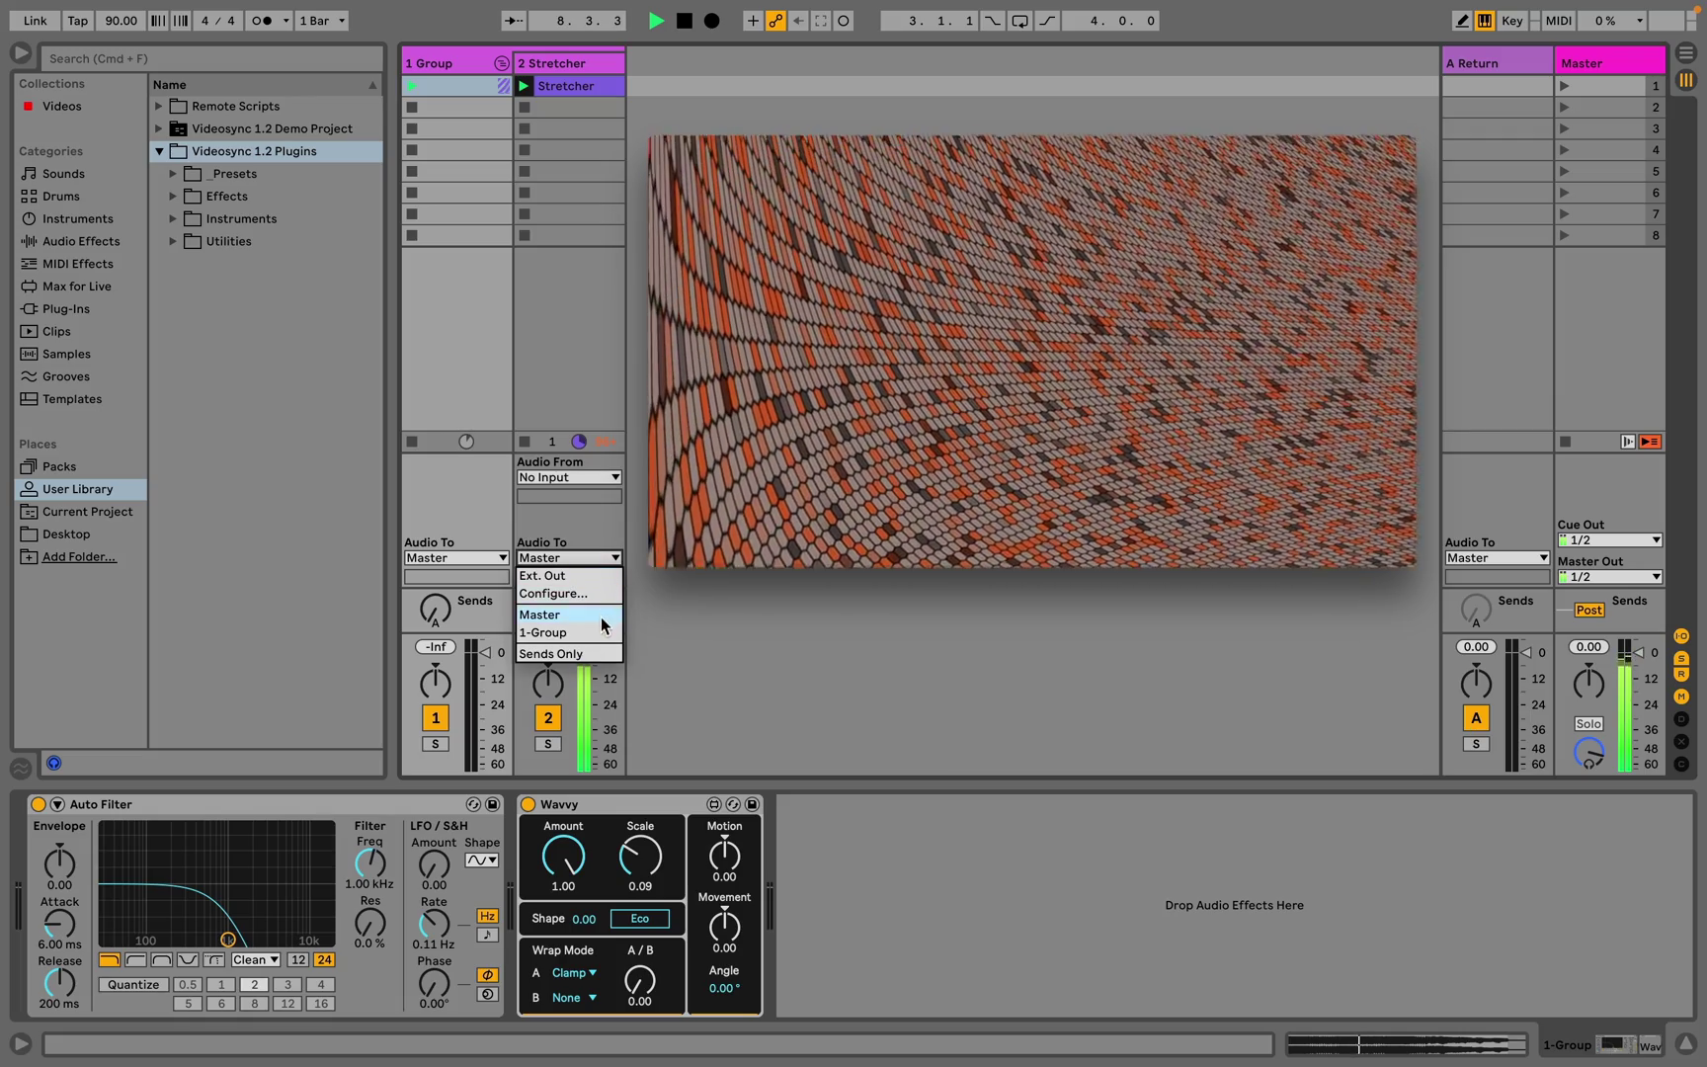
left_click(601, 632)
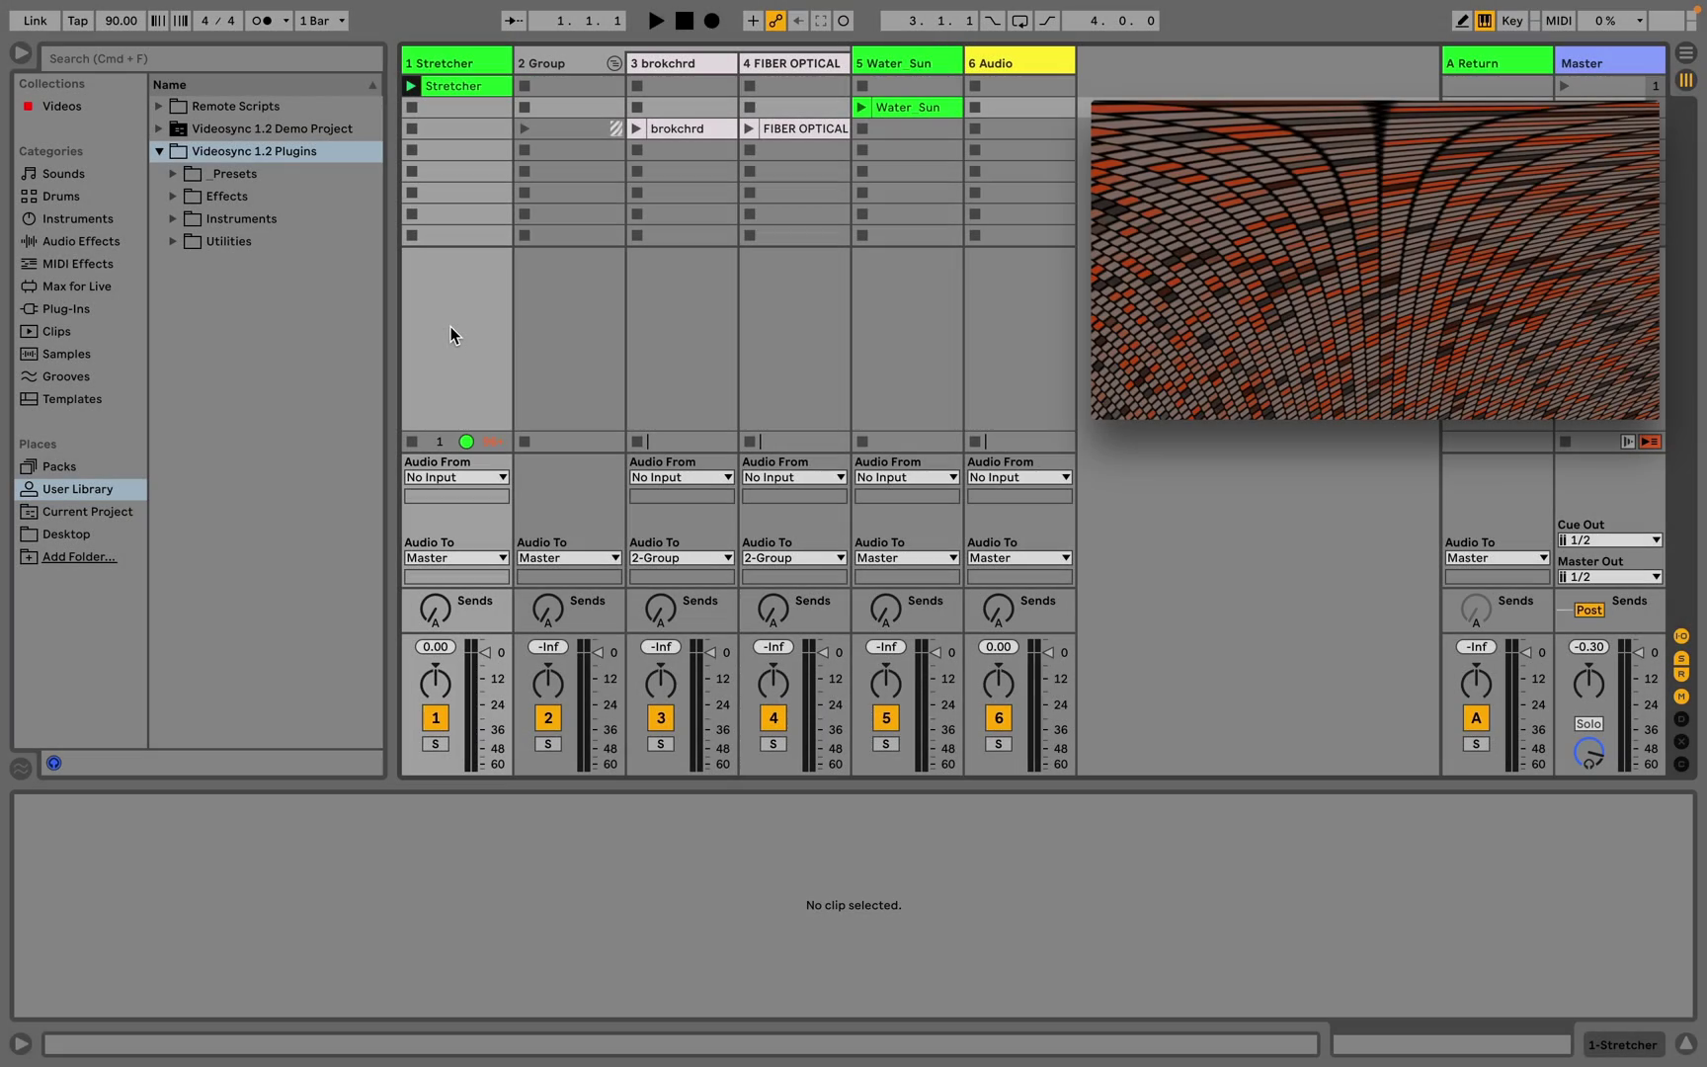
Step: Start playback, route Stretcher and Water_Sun into 6-Audio, and enable Monitor In on 6-Audio
key("space")
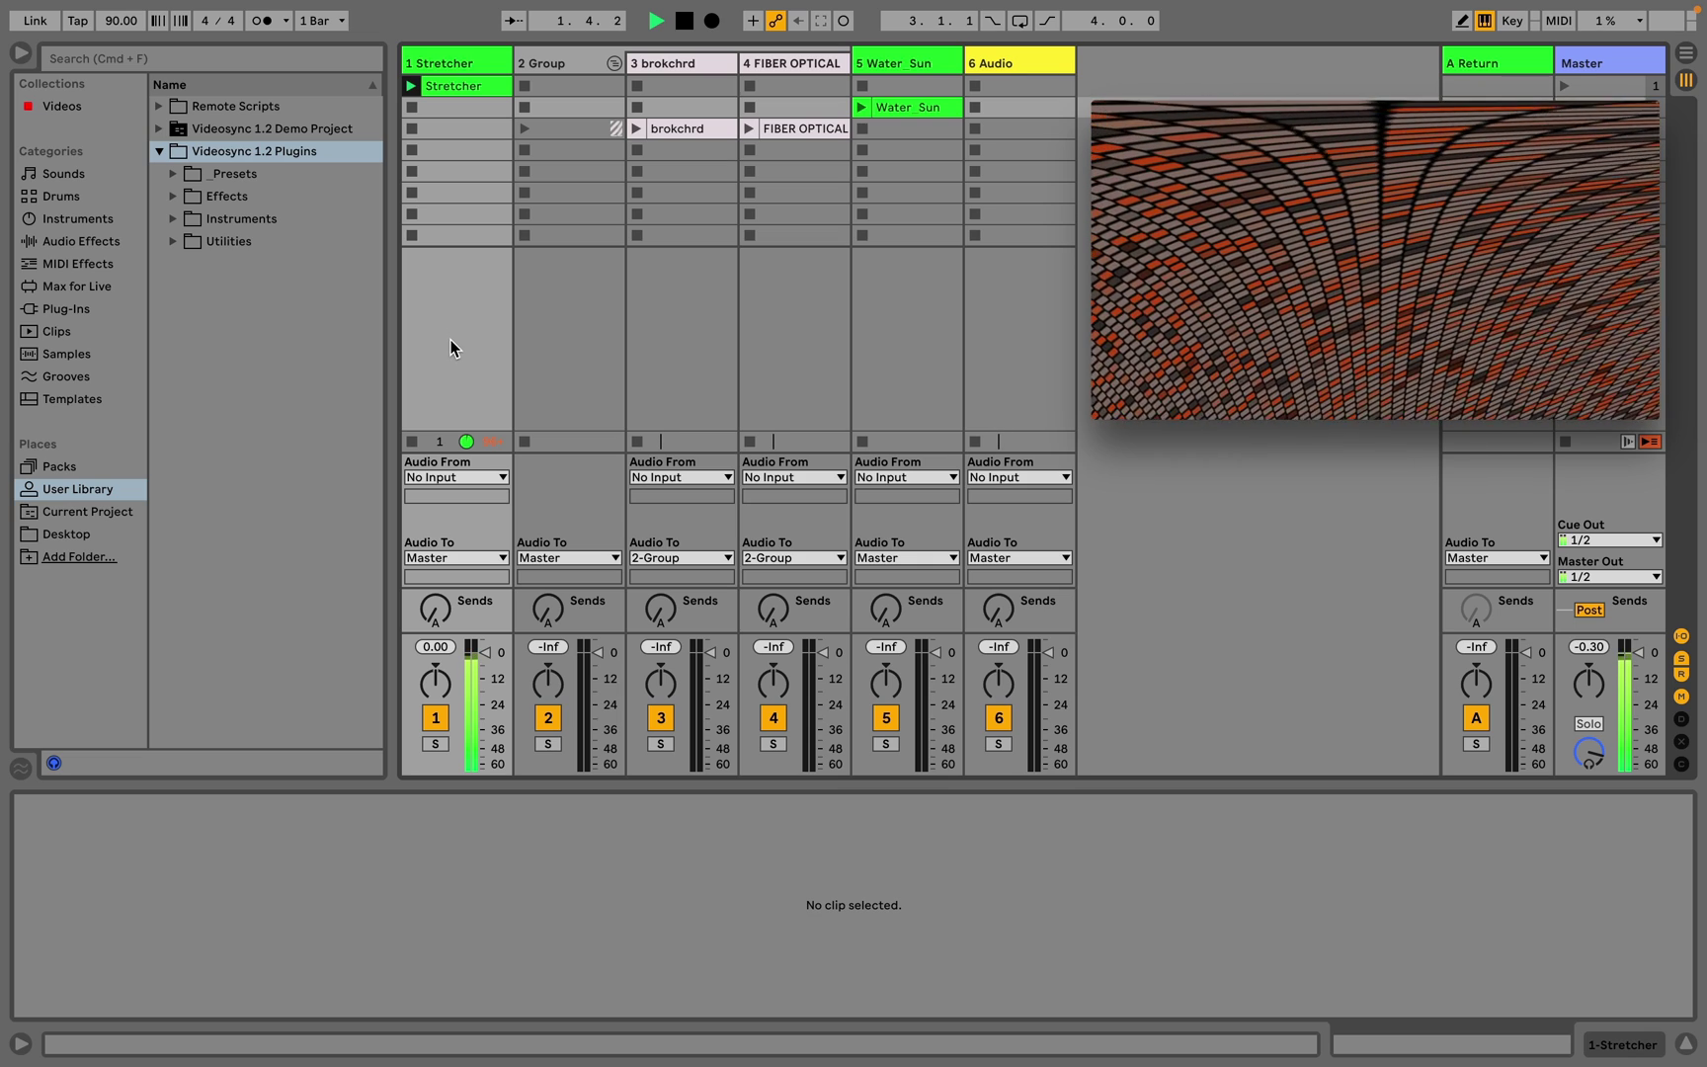
left_click(475, 557)
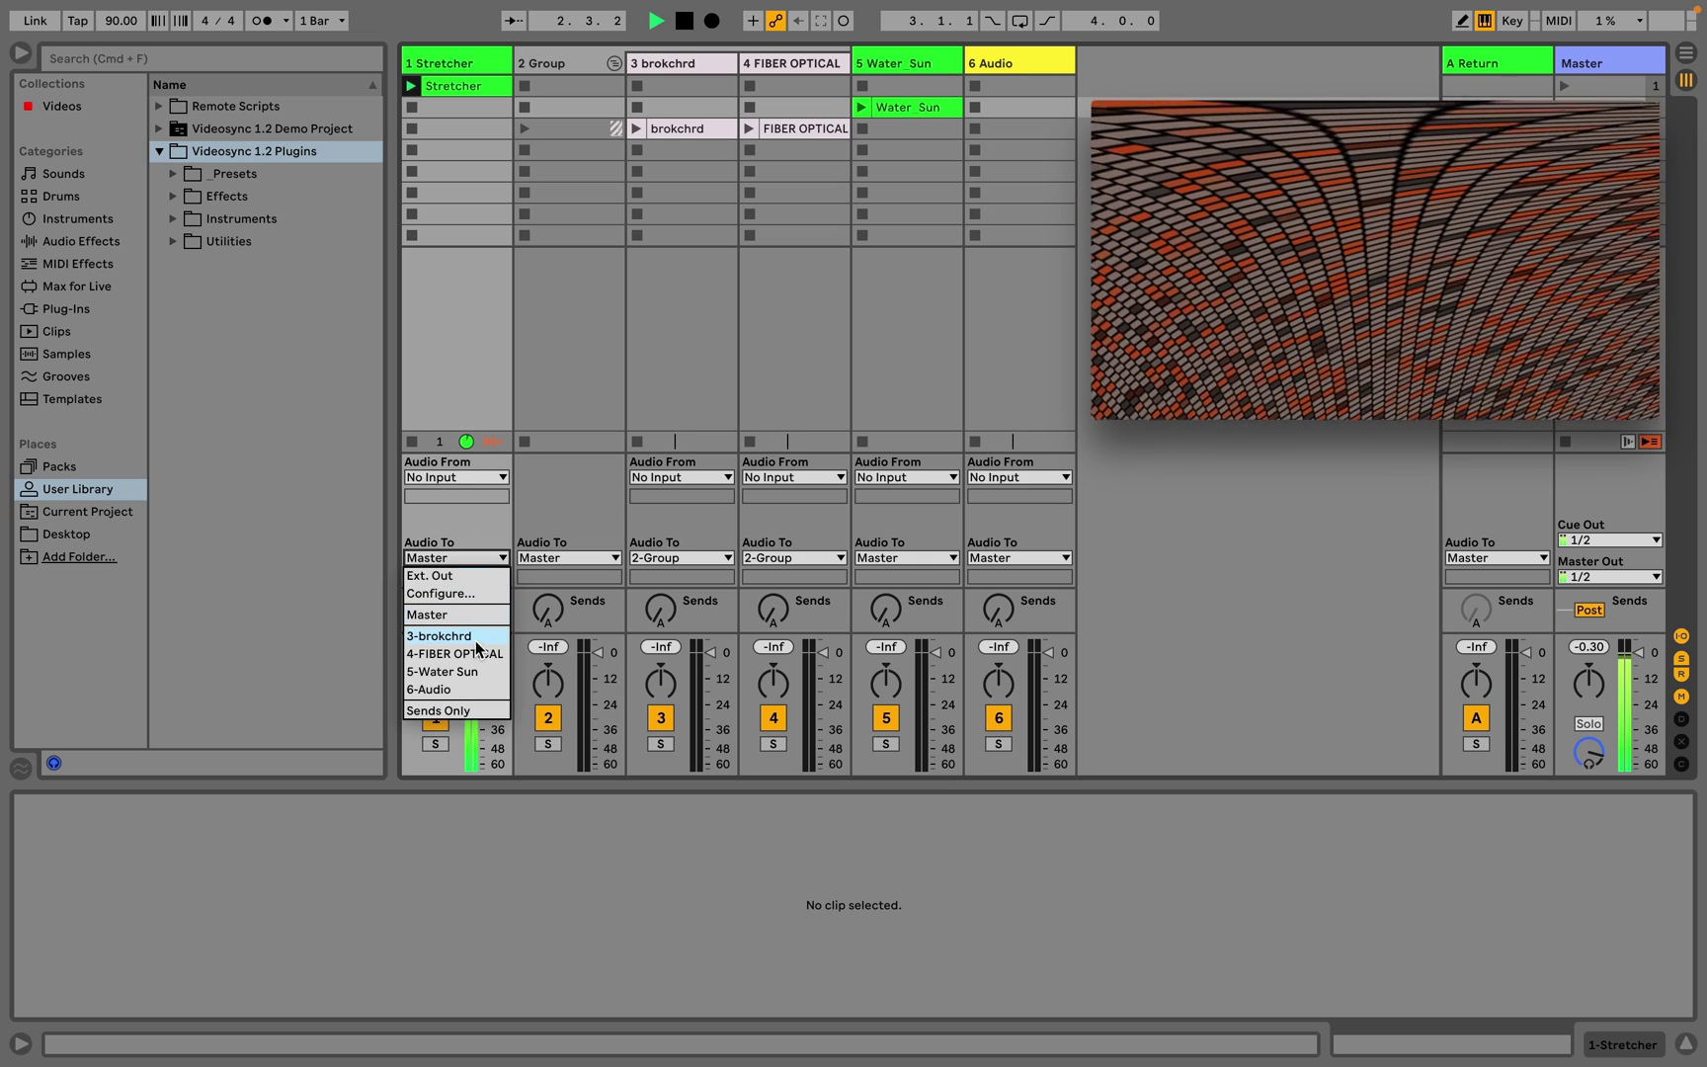
left_click(475, 688)
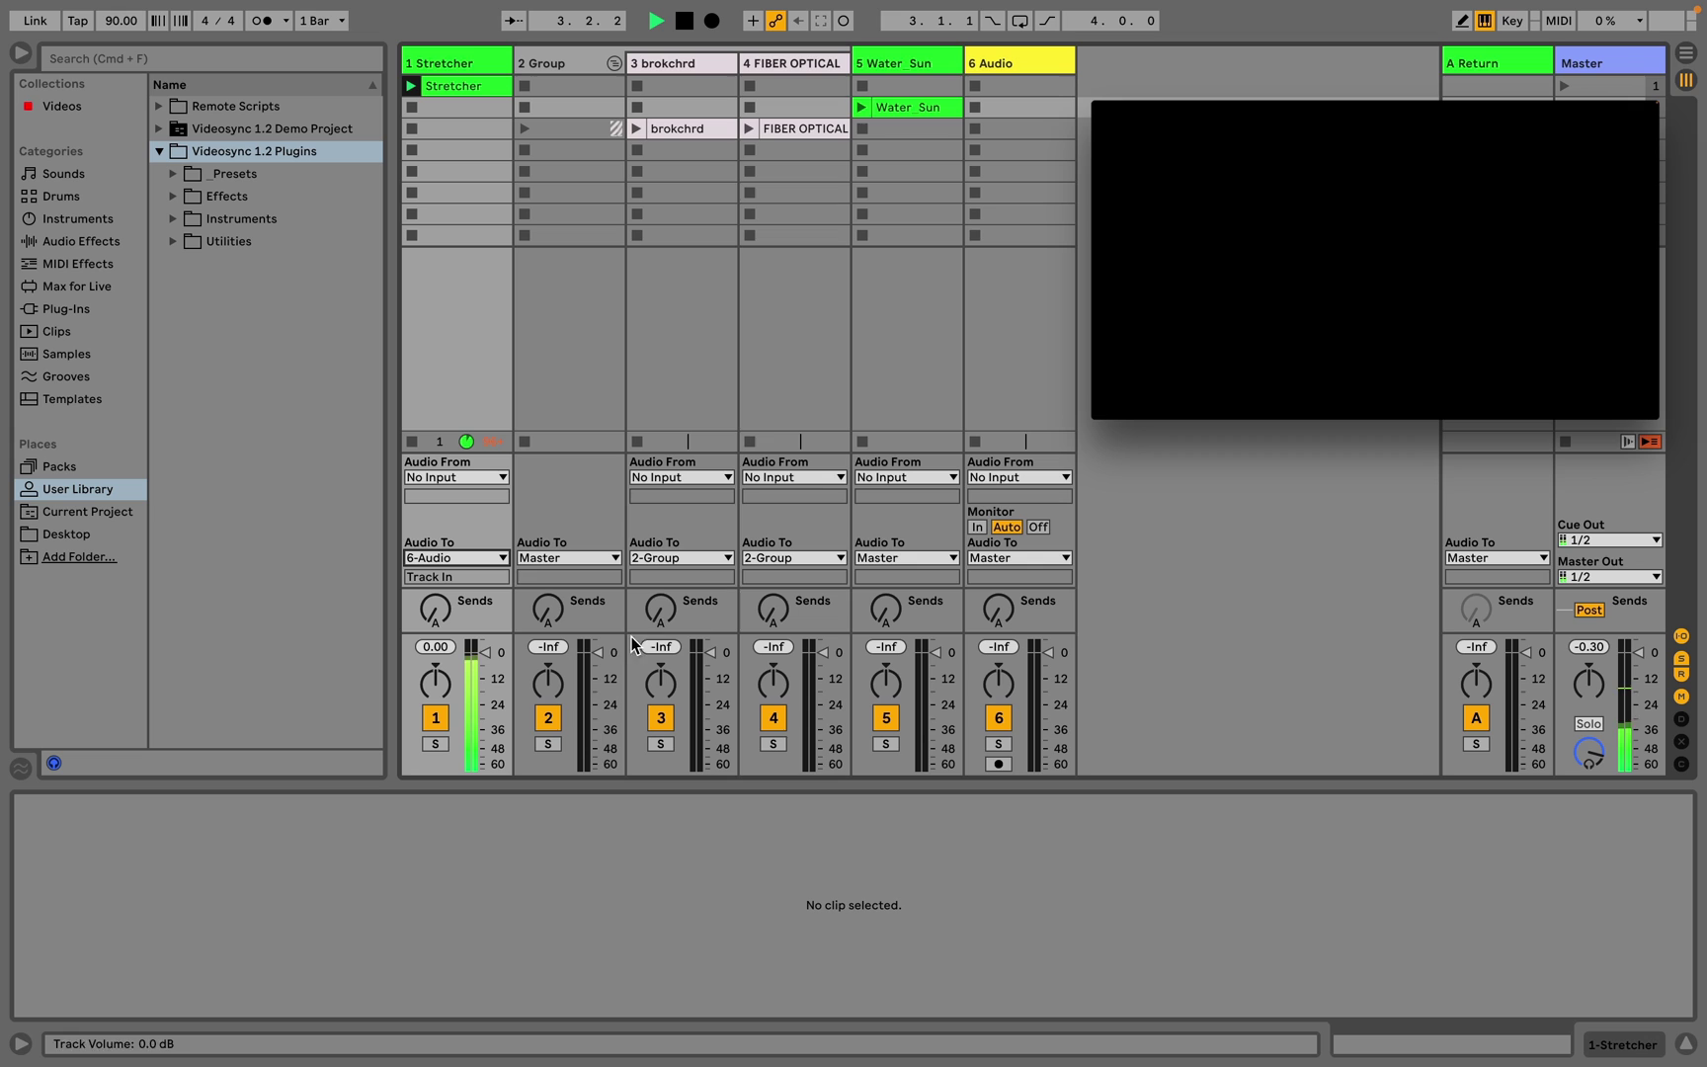
left_click(975, 528)
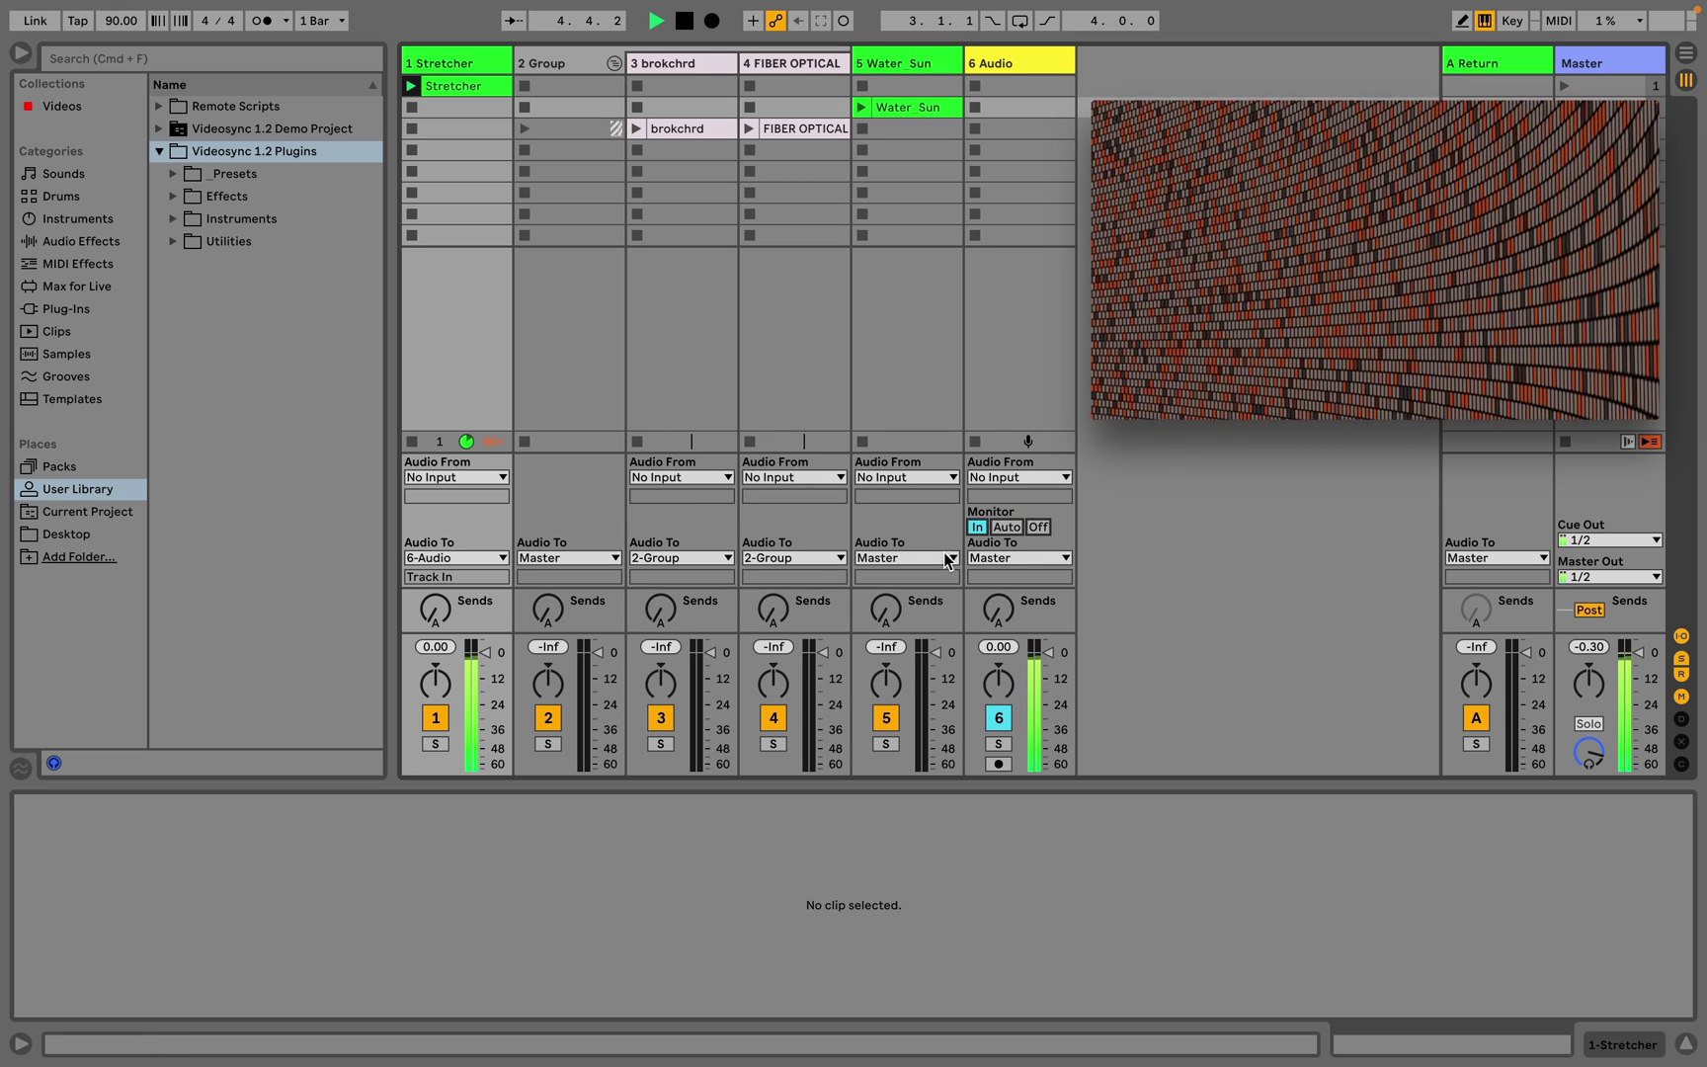
left_click(945, 560)
left_click(934, 690)
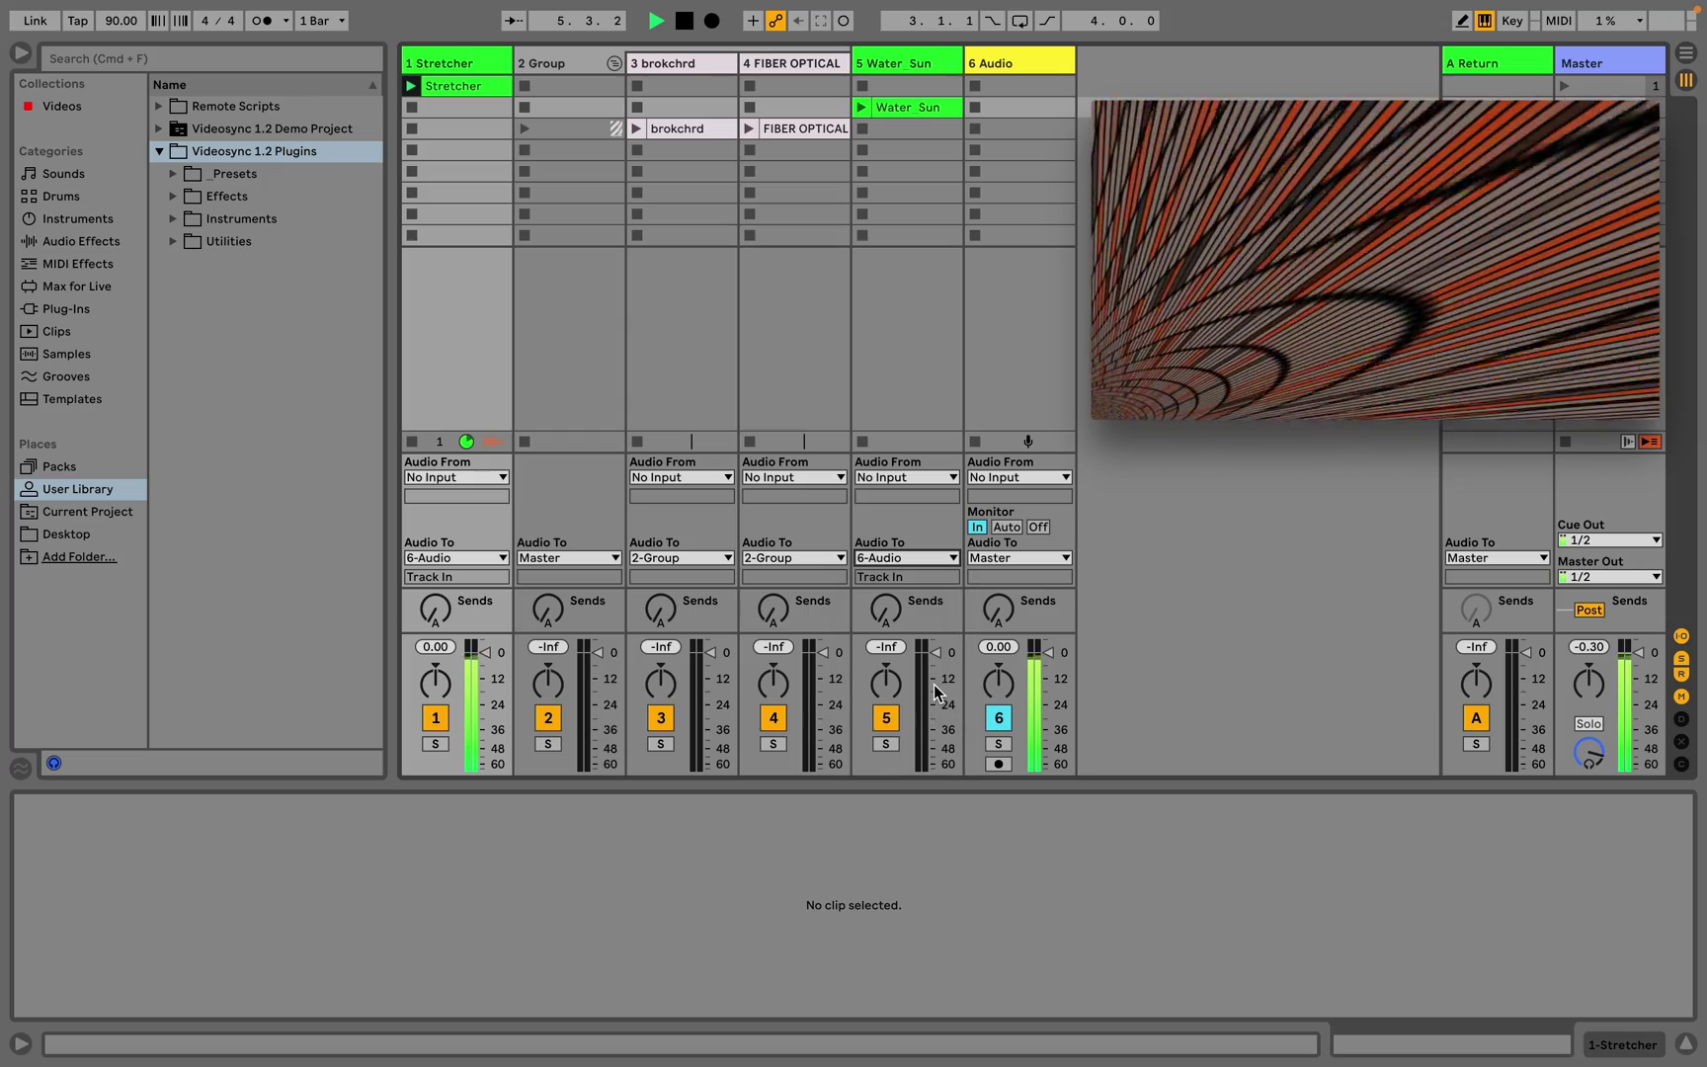
Step: Launch the Water_Sun clip, leave 6-Audio's input at No Input, and send its output to Ext. Out
left_click(867, 107)
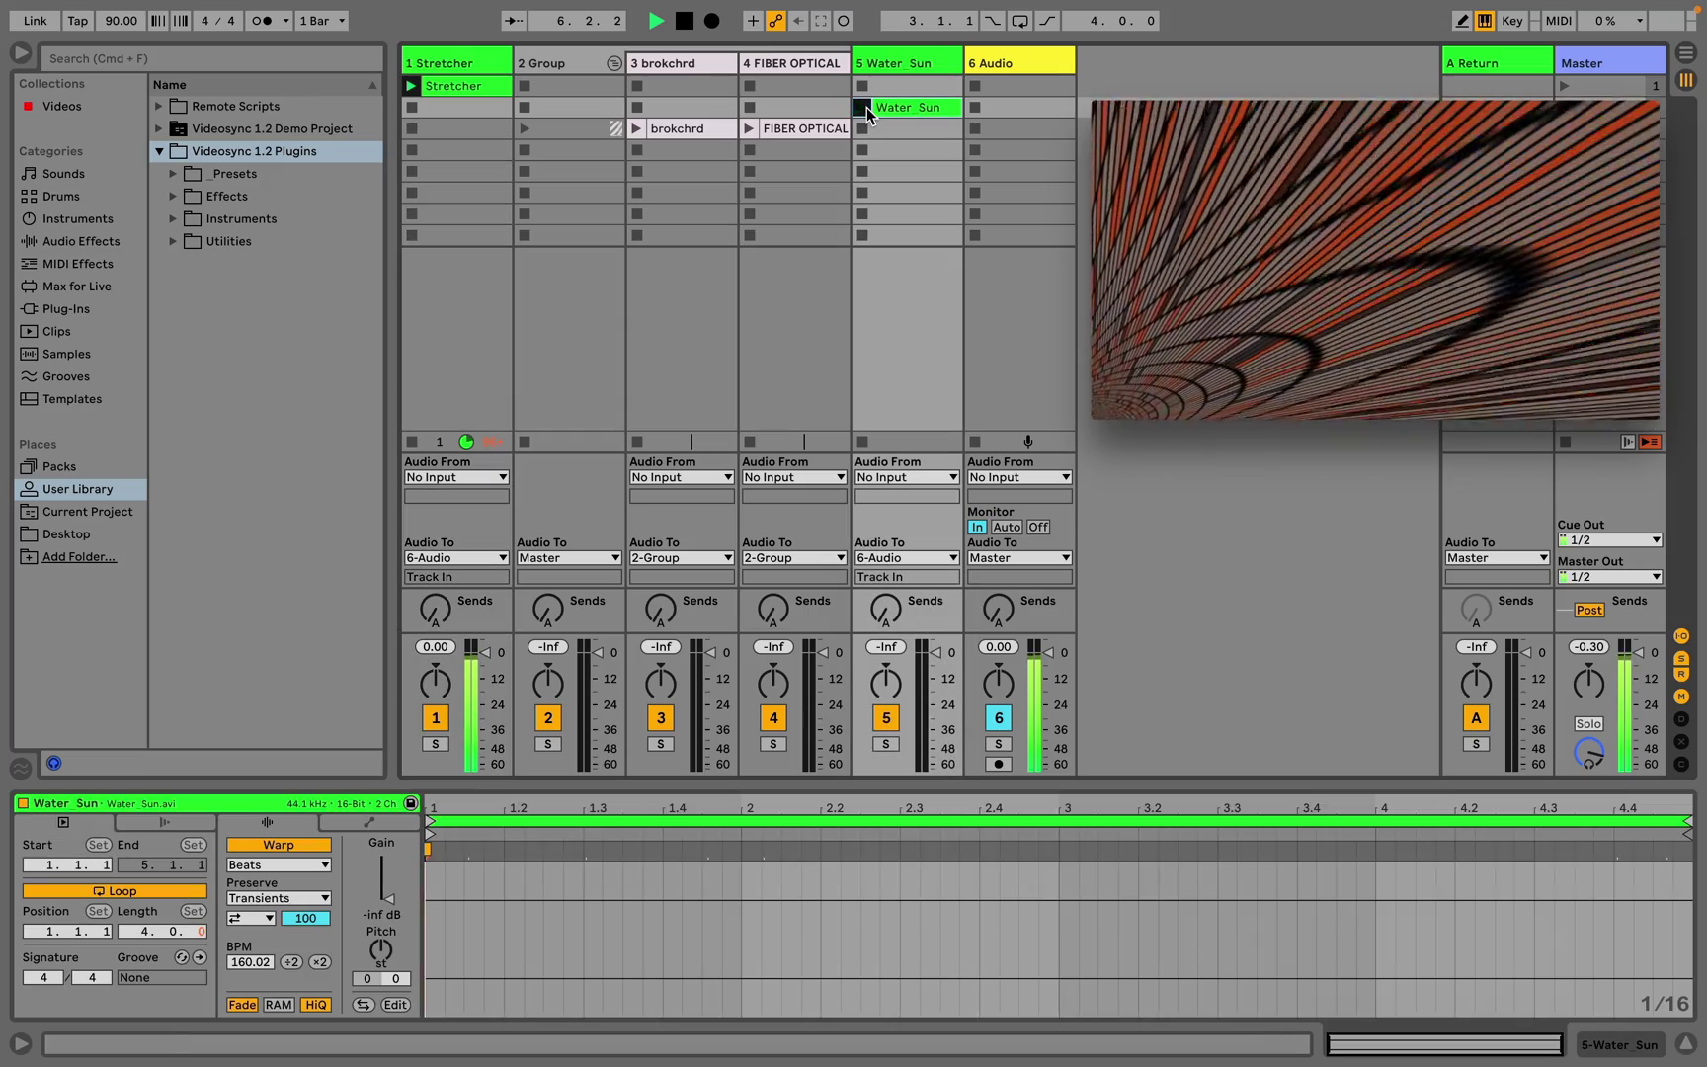
left_click(866, 107)
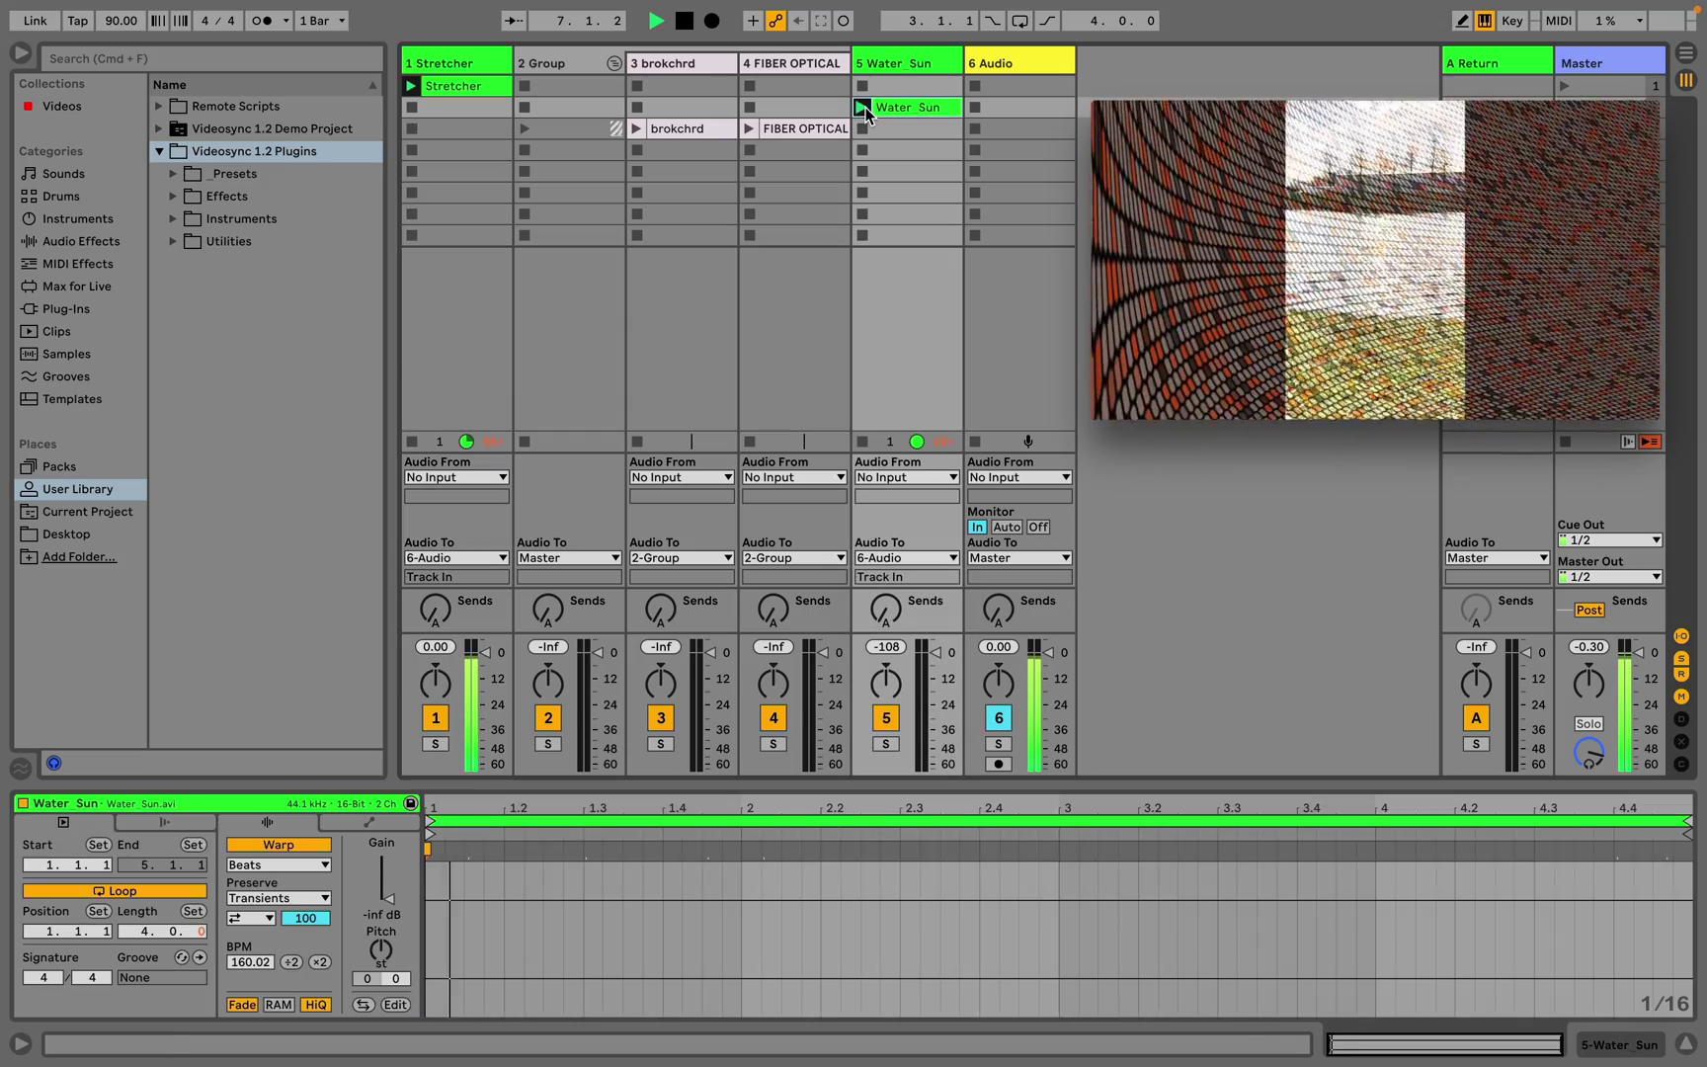
left_click(982, 64)
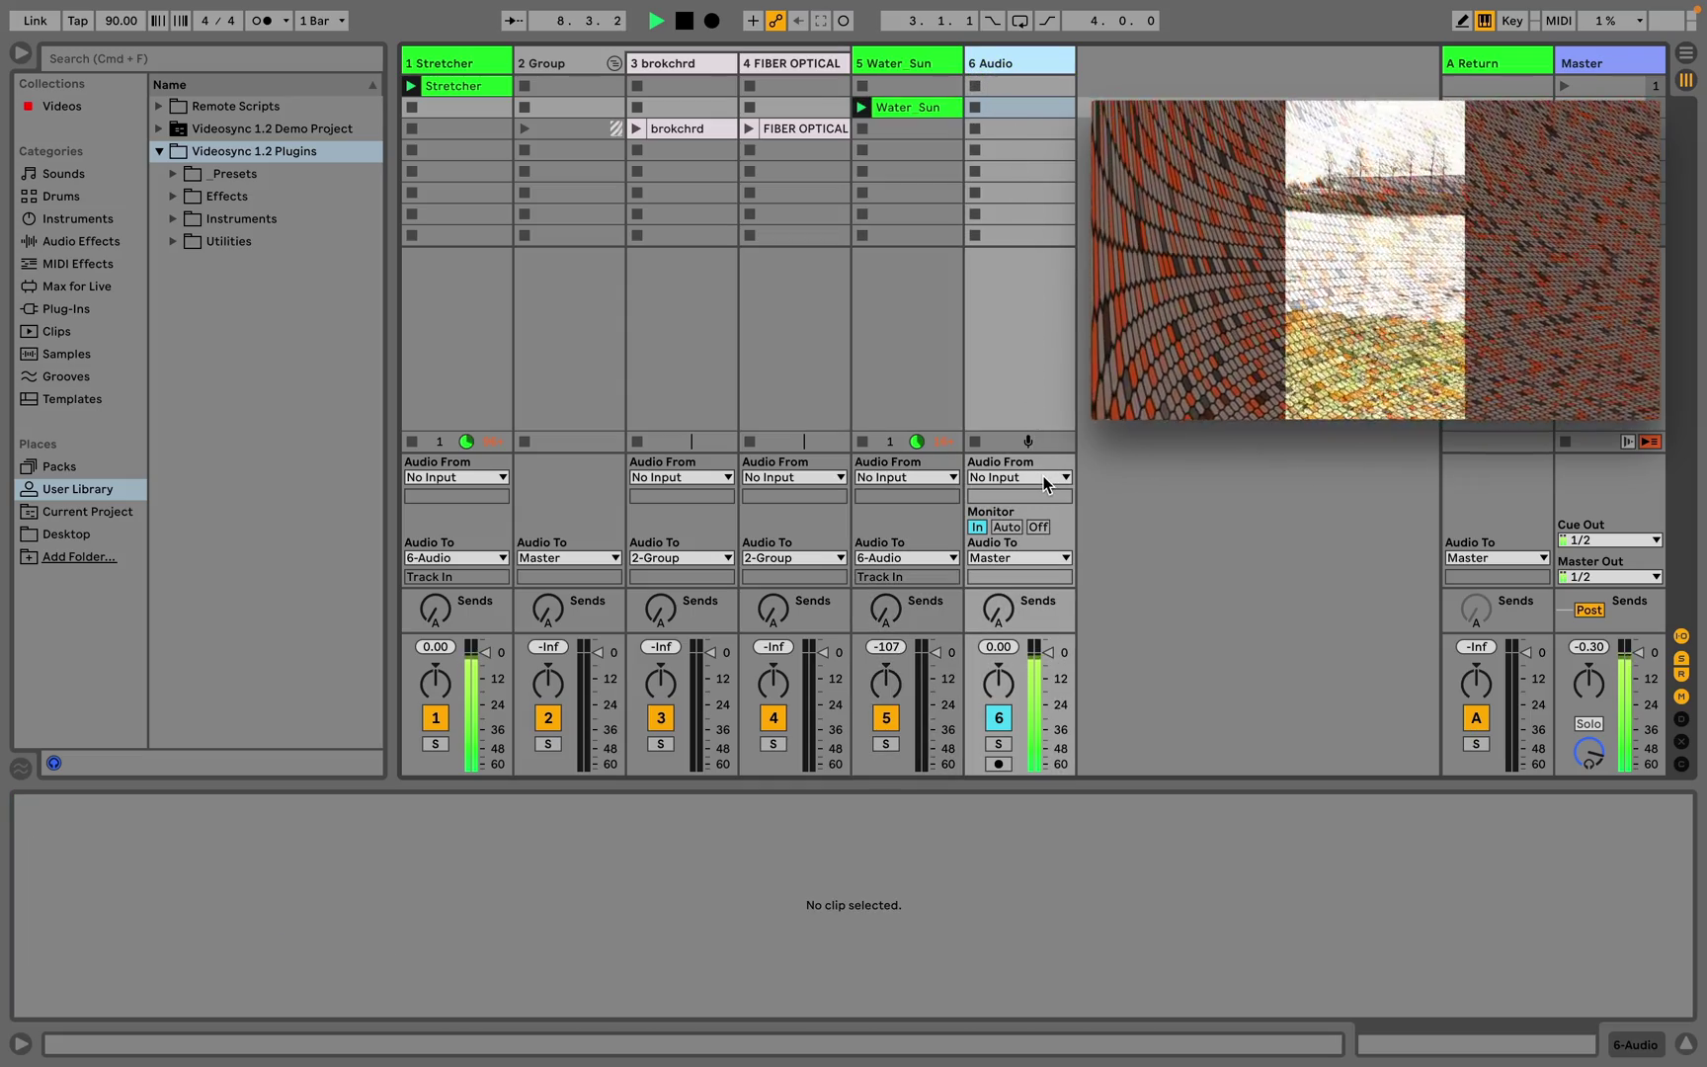
left_click(1045, 479)
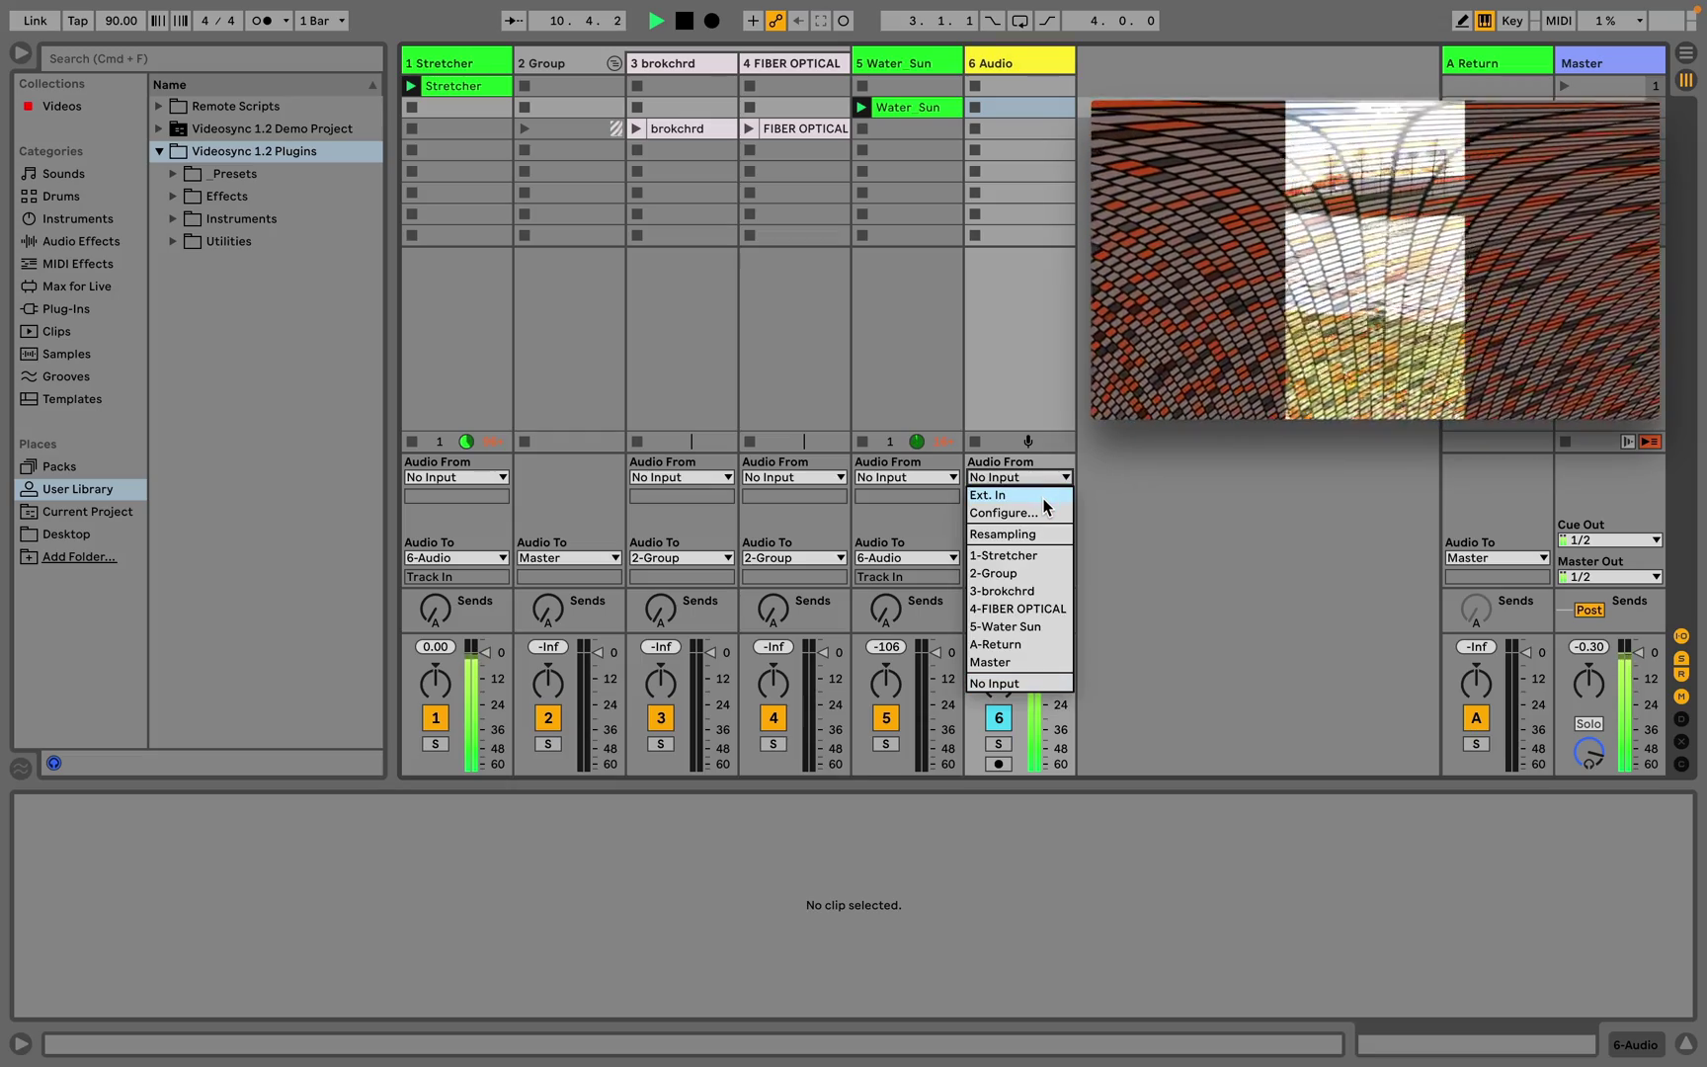
left_click(1046, 483)
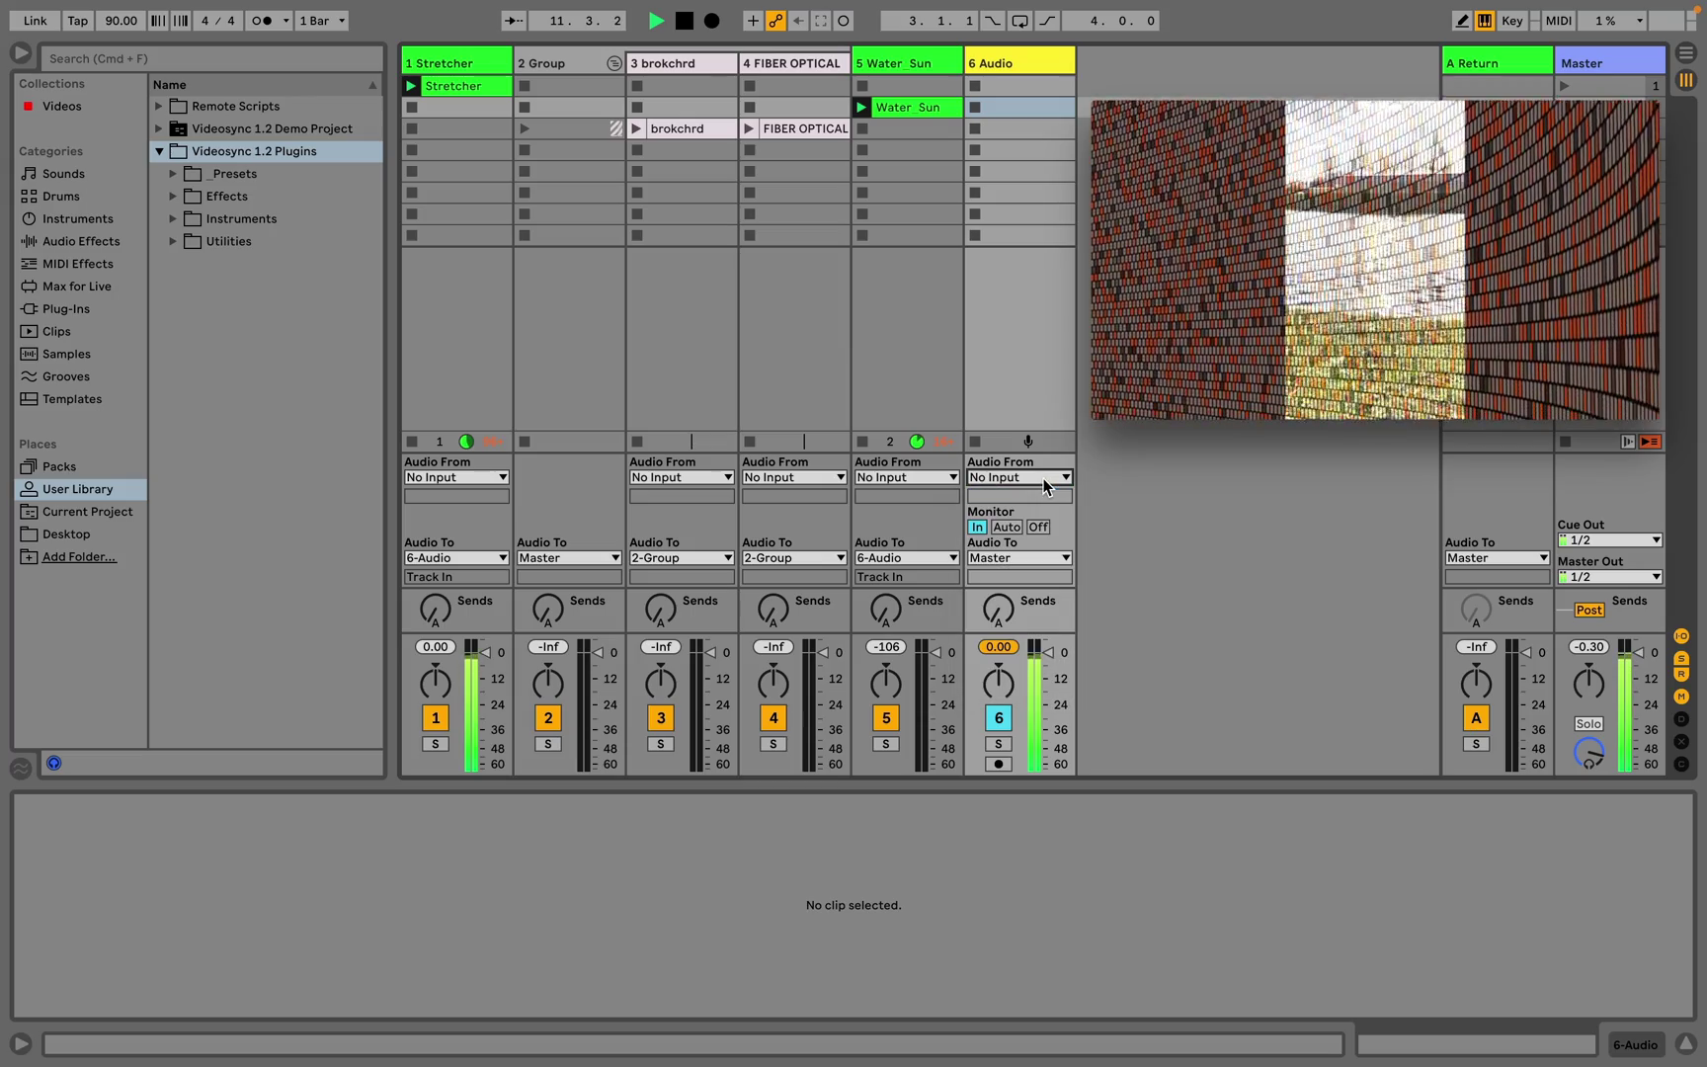
left_click(1047, 559)
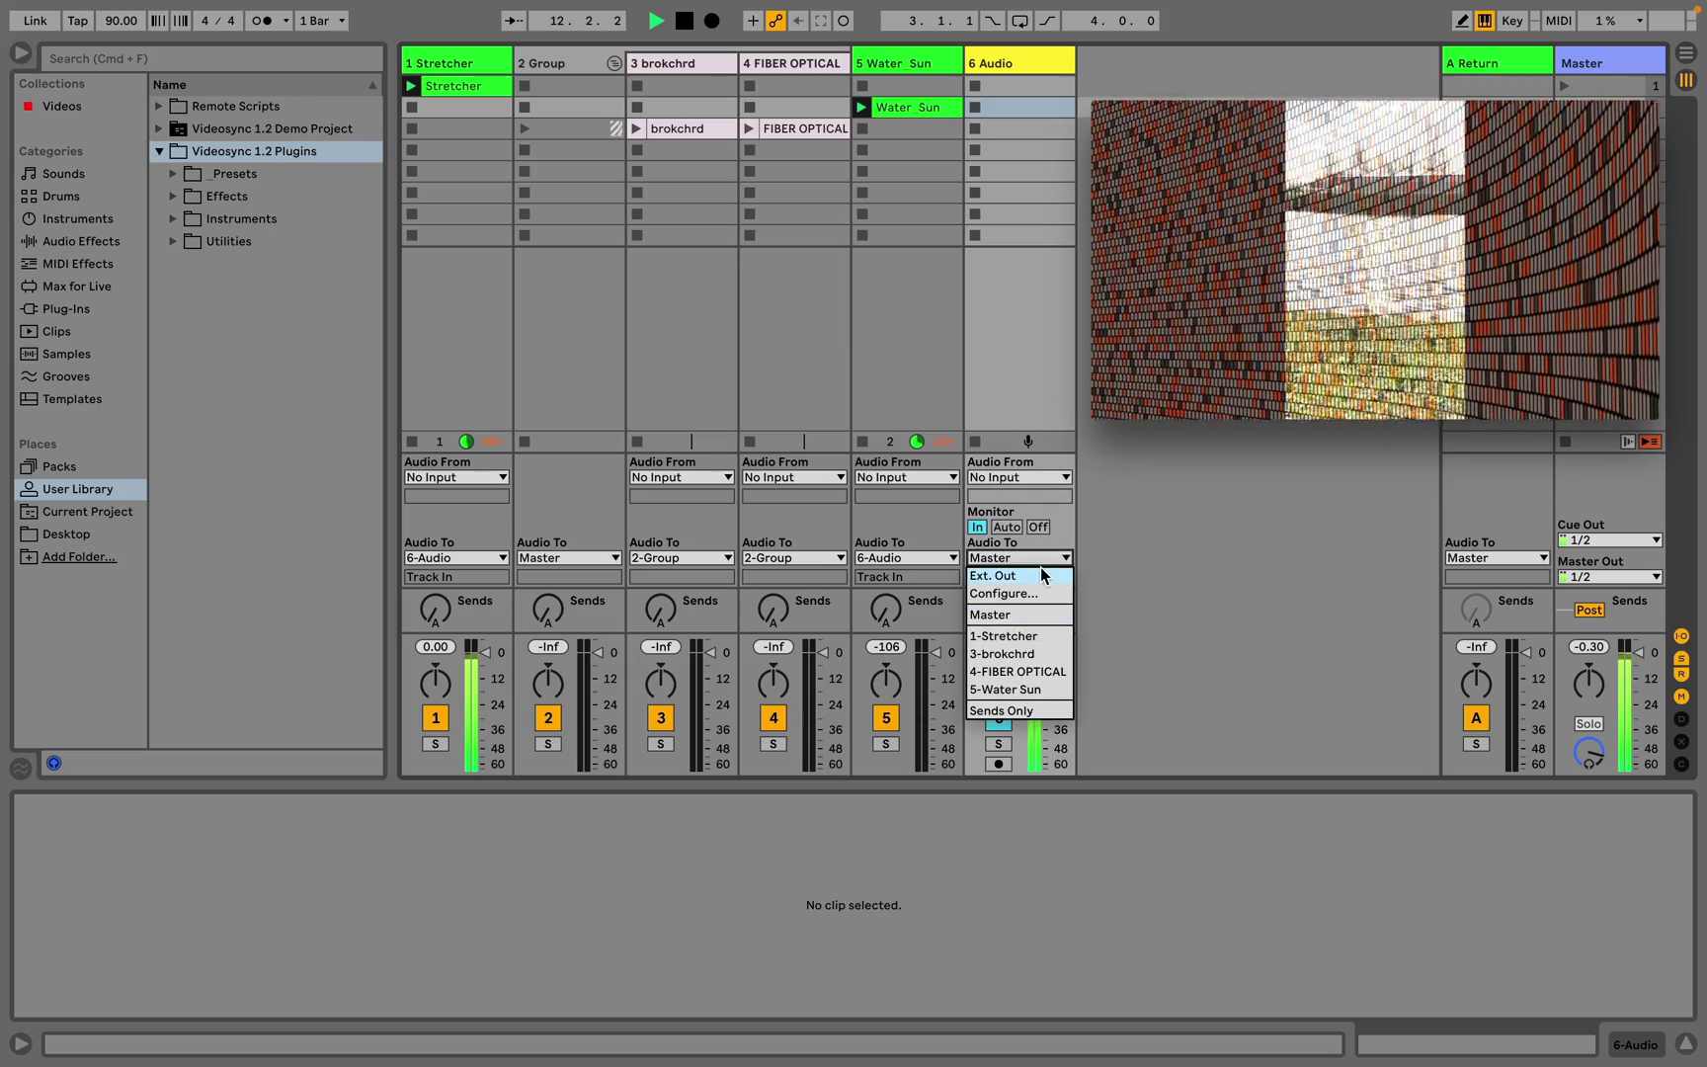
left_click(1042, 575)
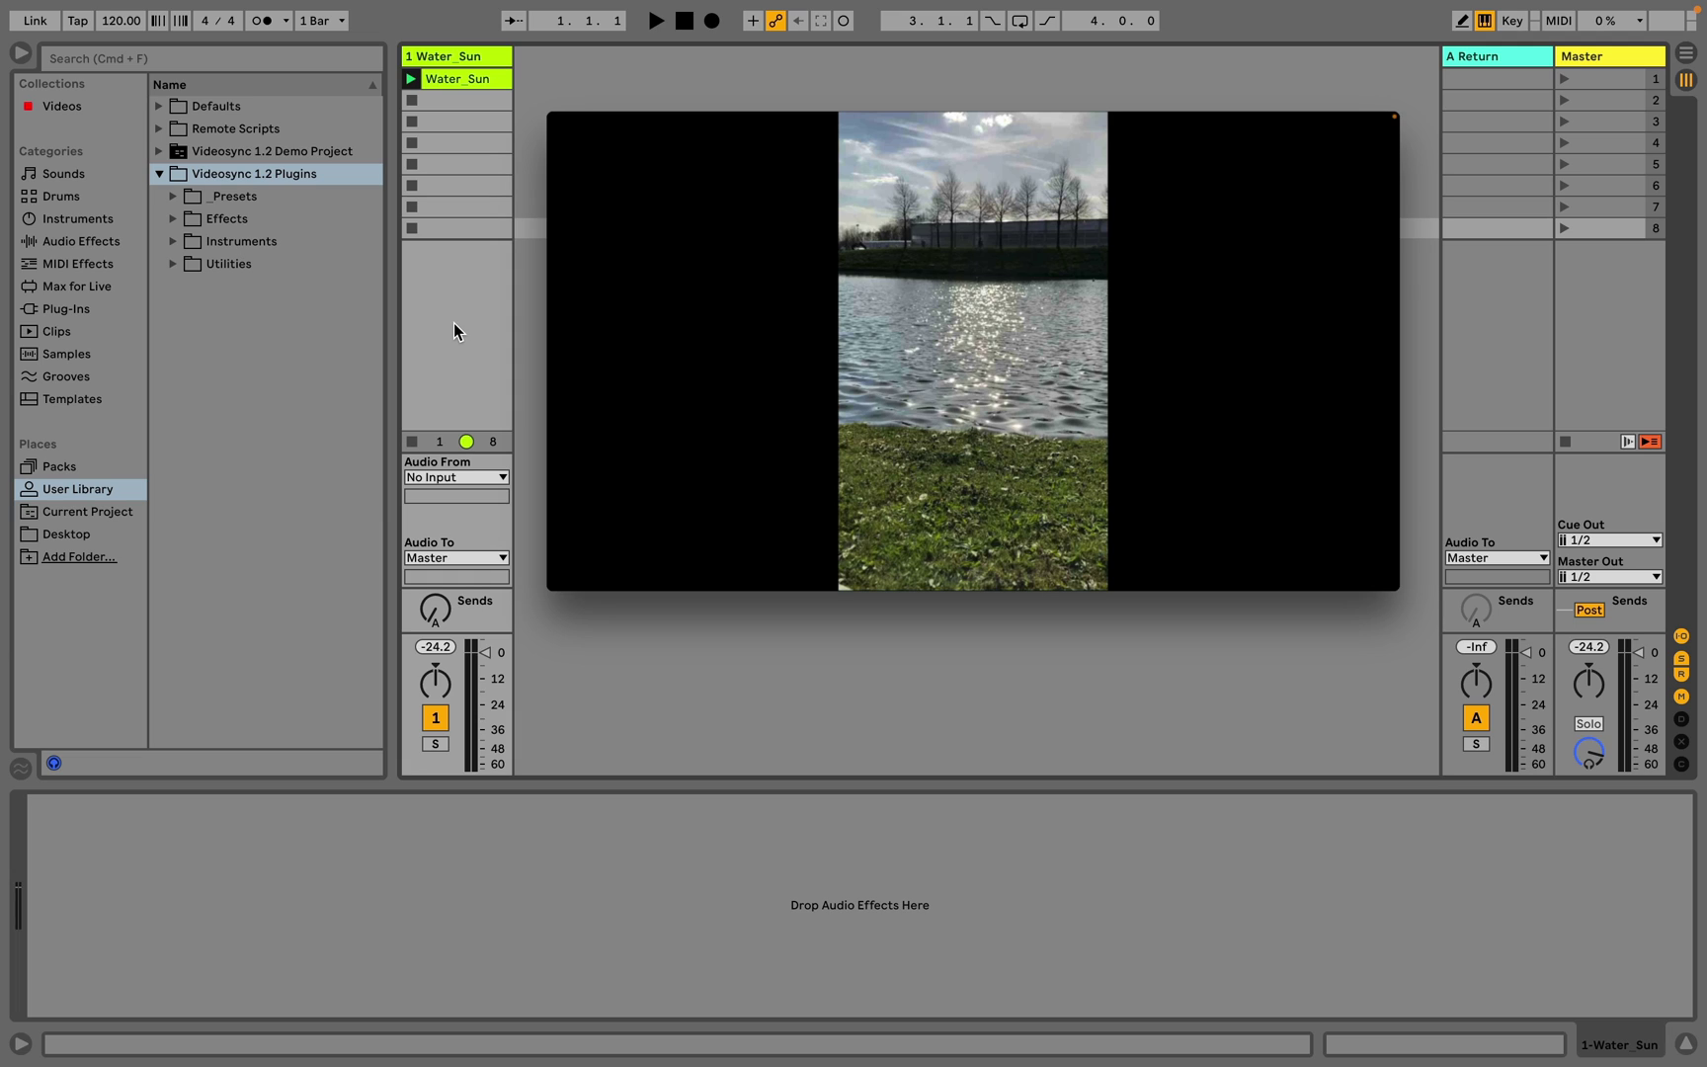
Step: Add three Properties devices from Videosync Utilities to the Water_Sun track
left_click(174, 267)
left_click_drag(217, 285, 442, 288)
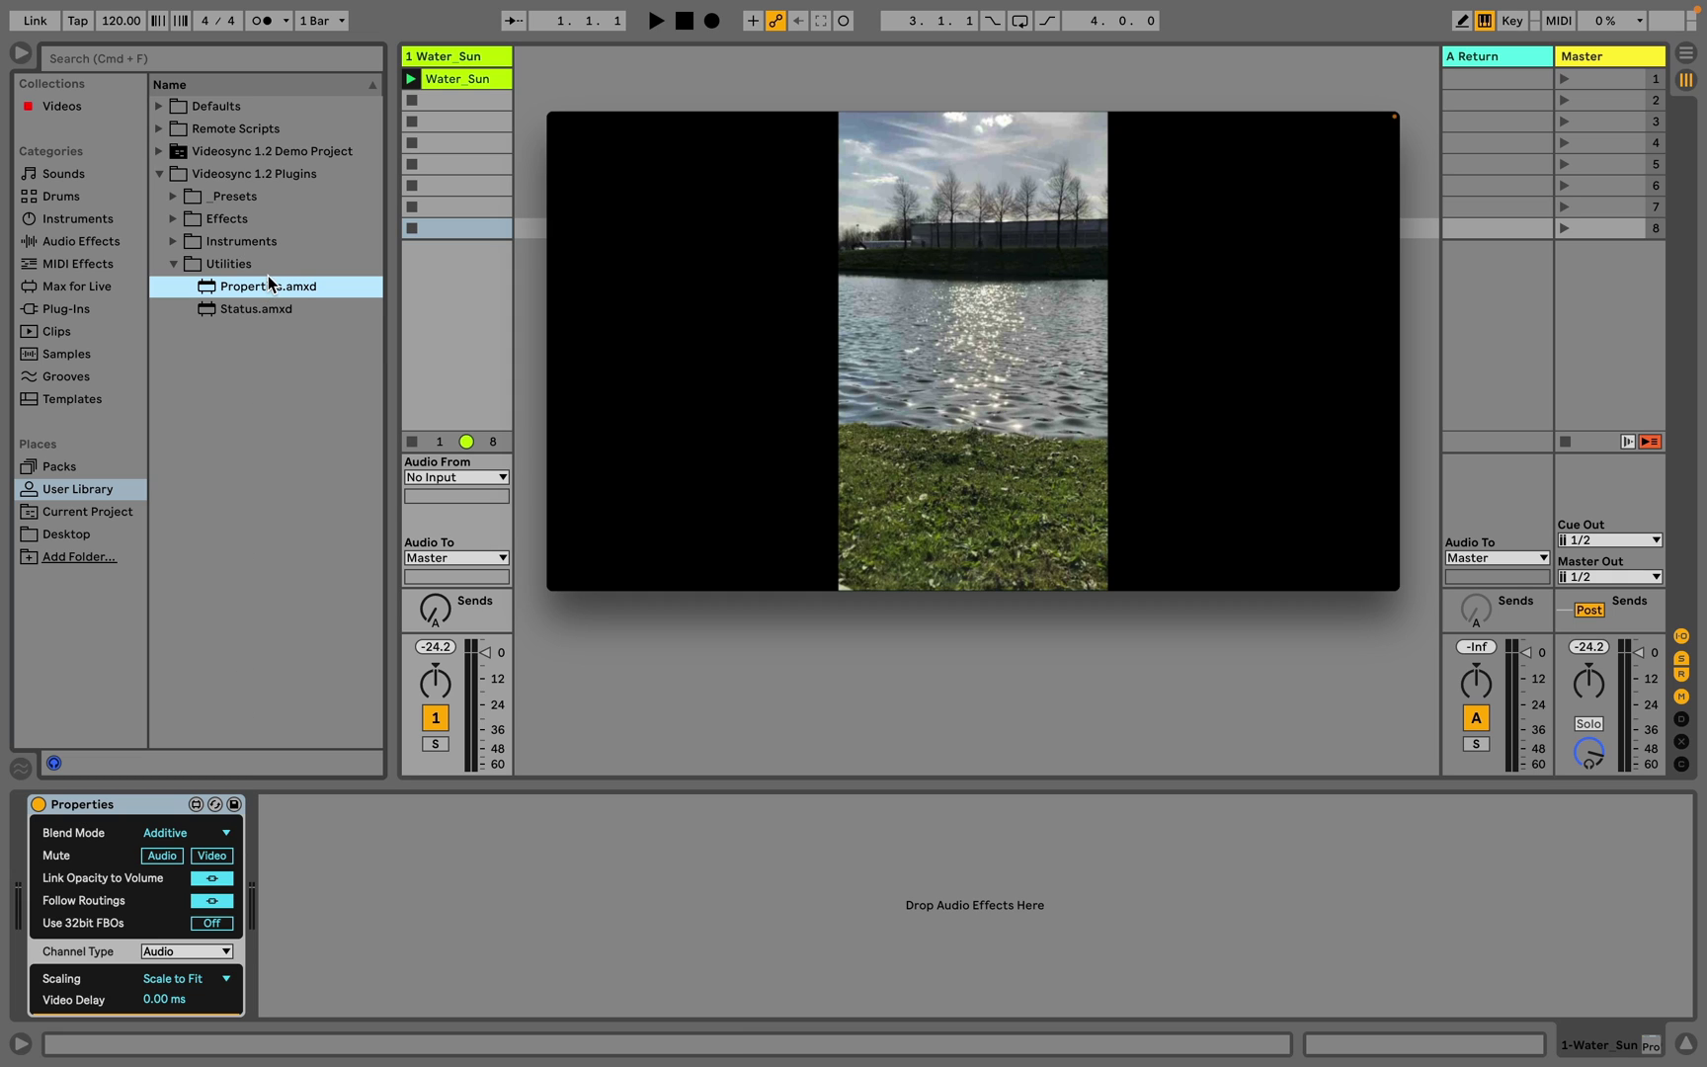
left_click_drag(267, 281, 397, 871)
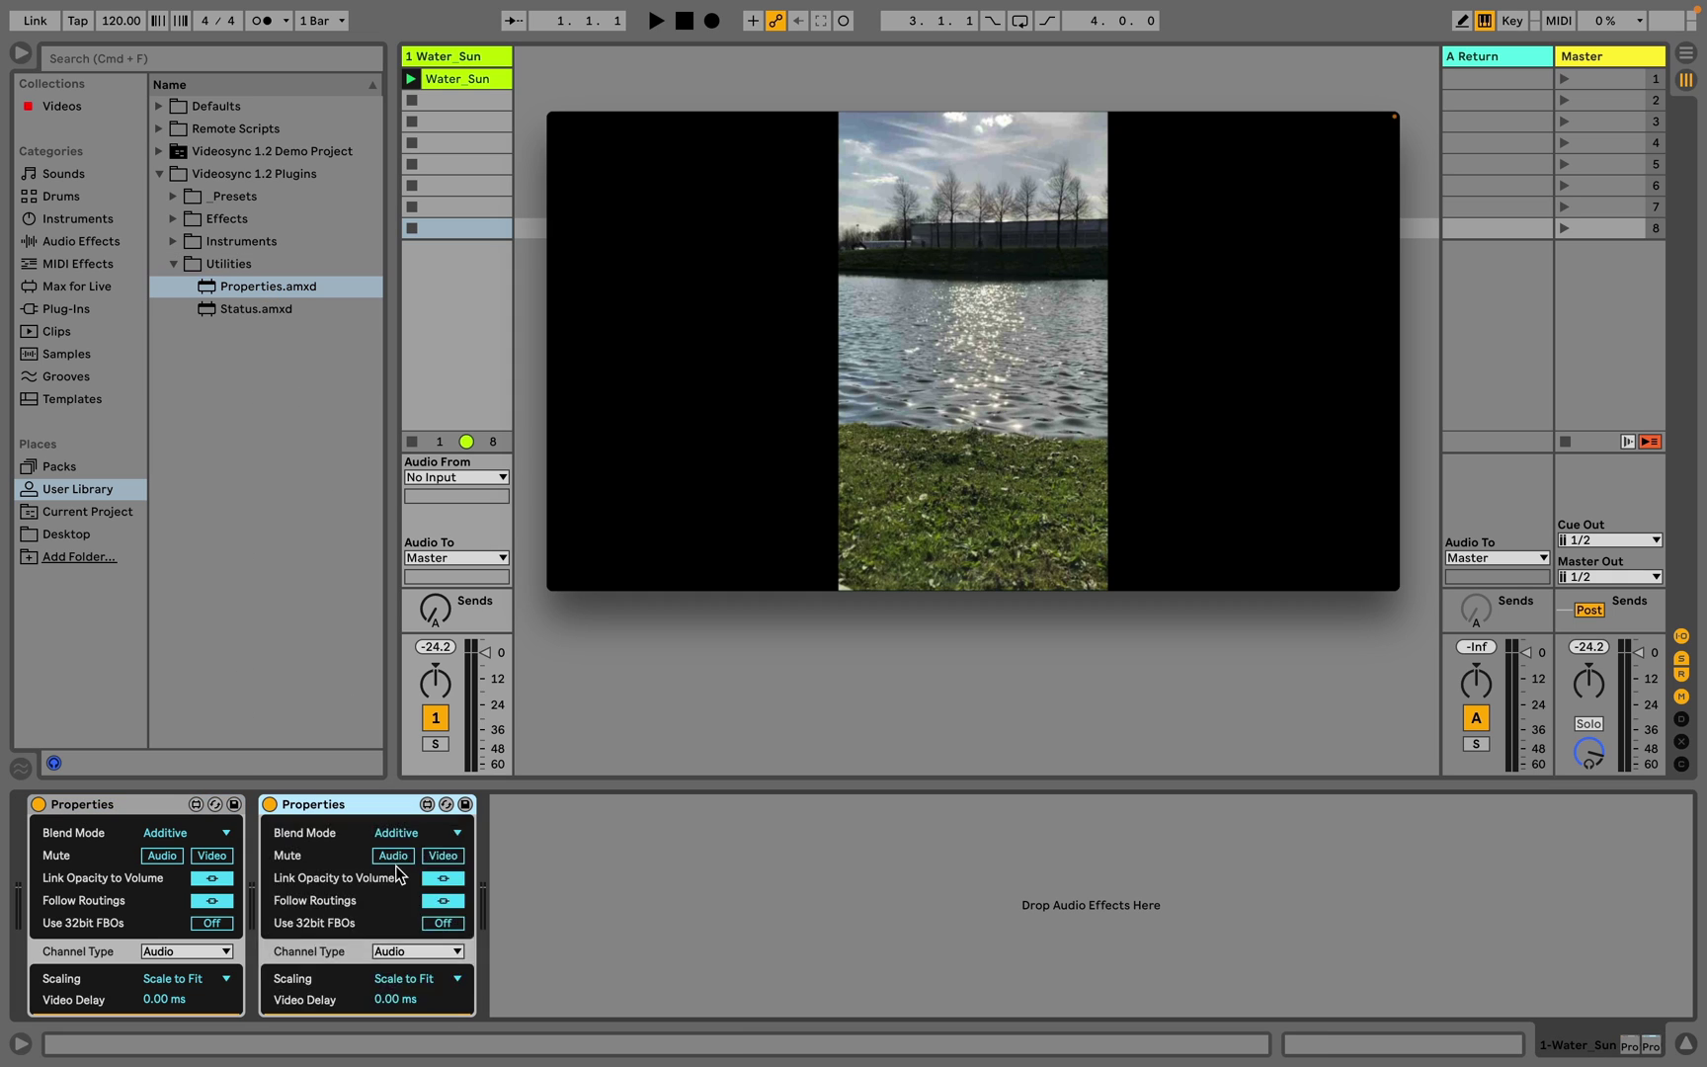
left_click_drag(284, 286, 569, 875)
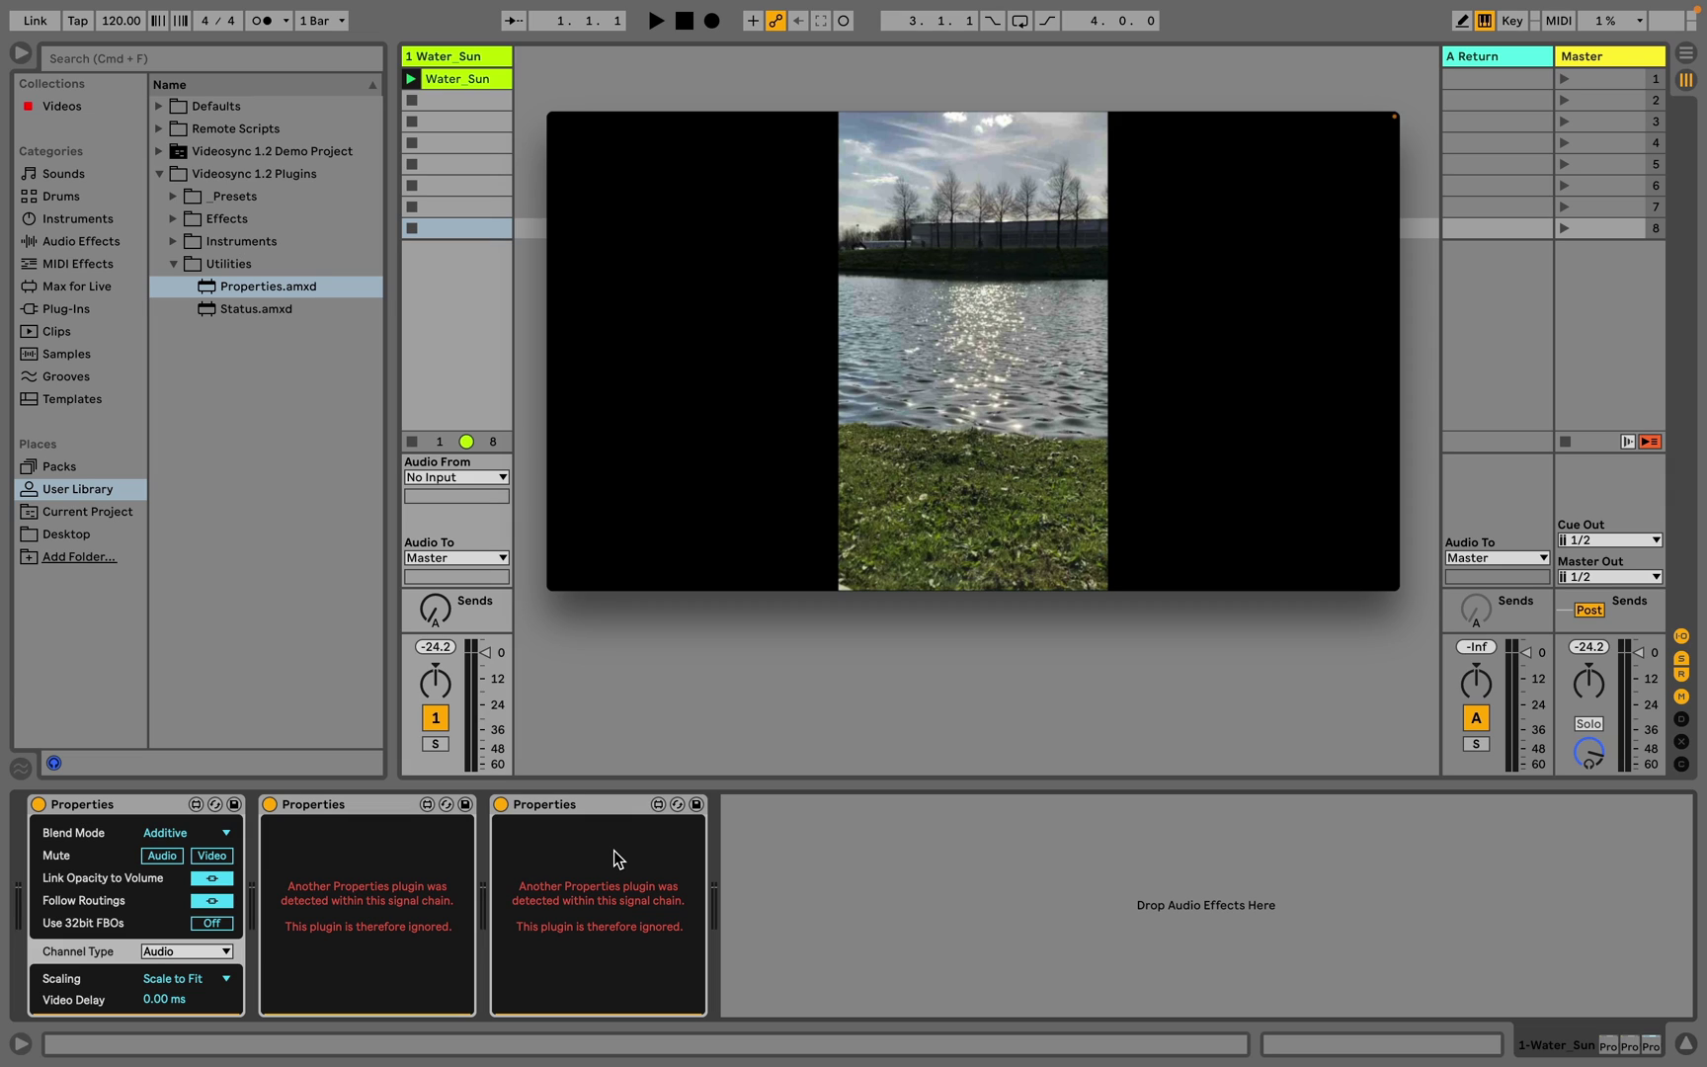
Step: Delete the extra Properties devices so only one remains
left_click(613, 807)
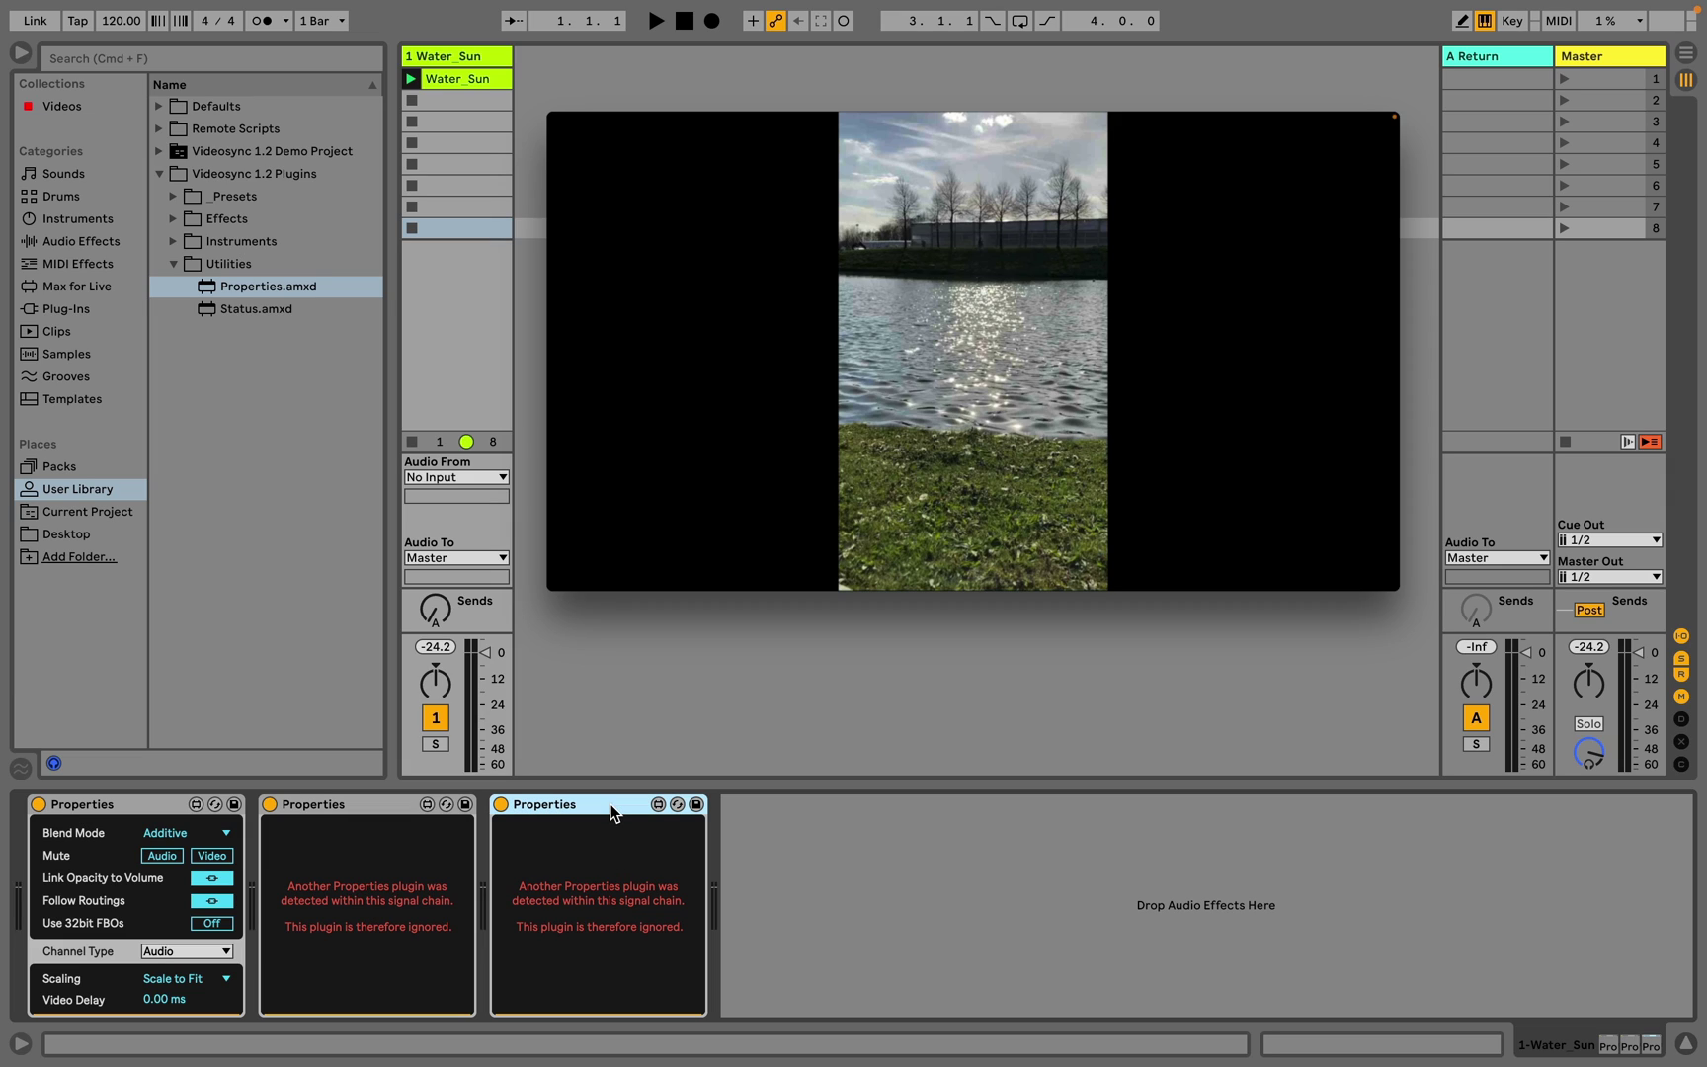
key("Delete")
key("Delete")
key("space")
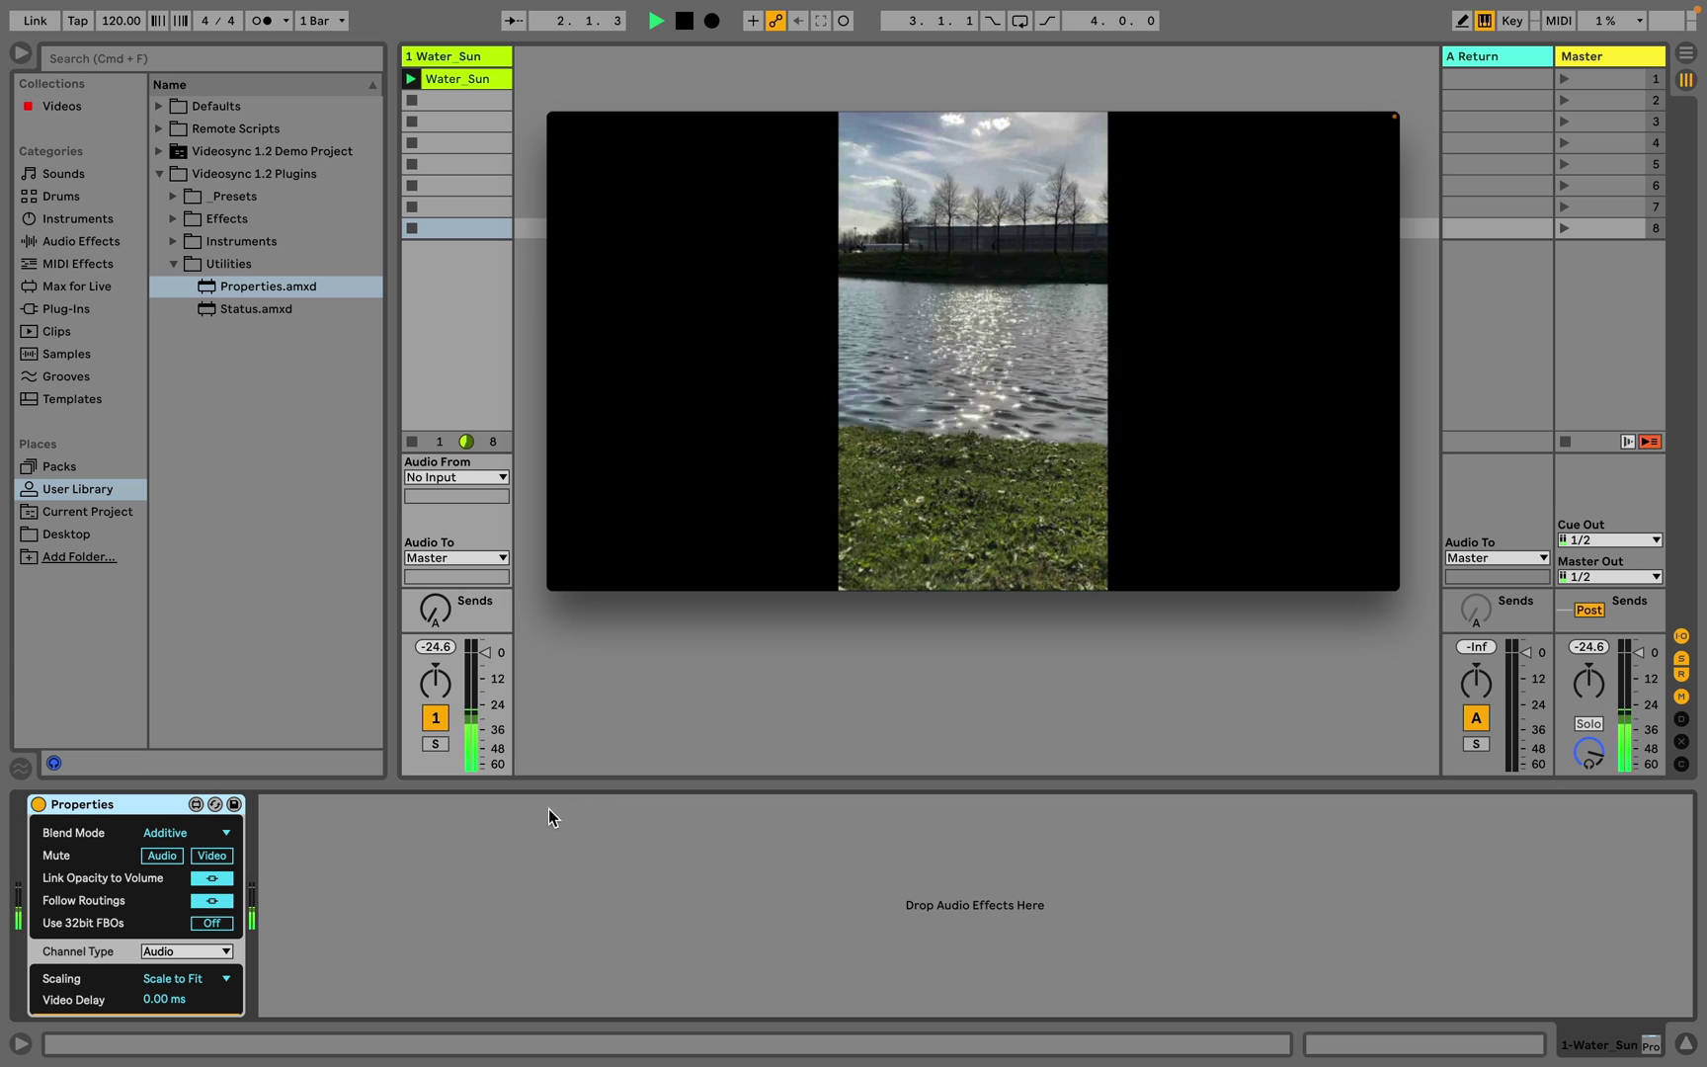
Step: Toggle the Properties audio and video mutes, then set track 1's volume to -5.0 dB
left_click(180, 859)
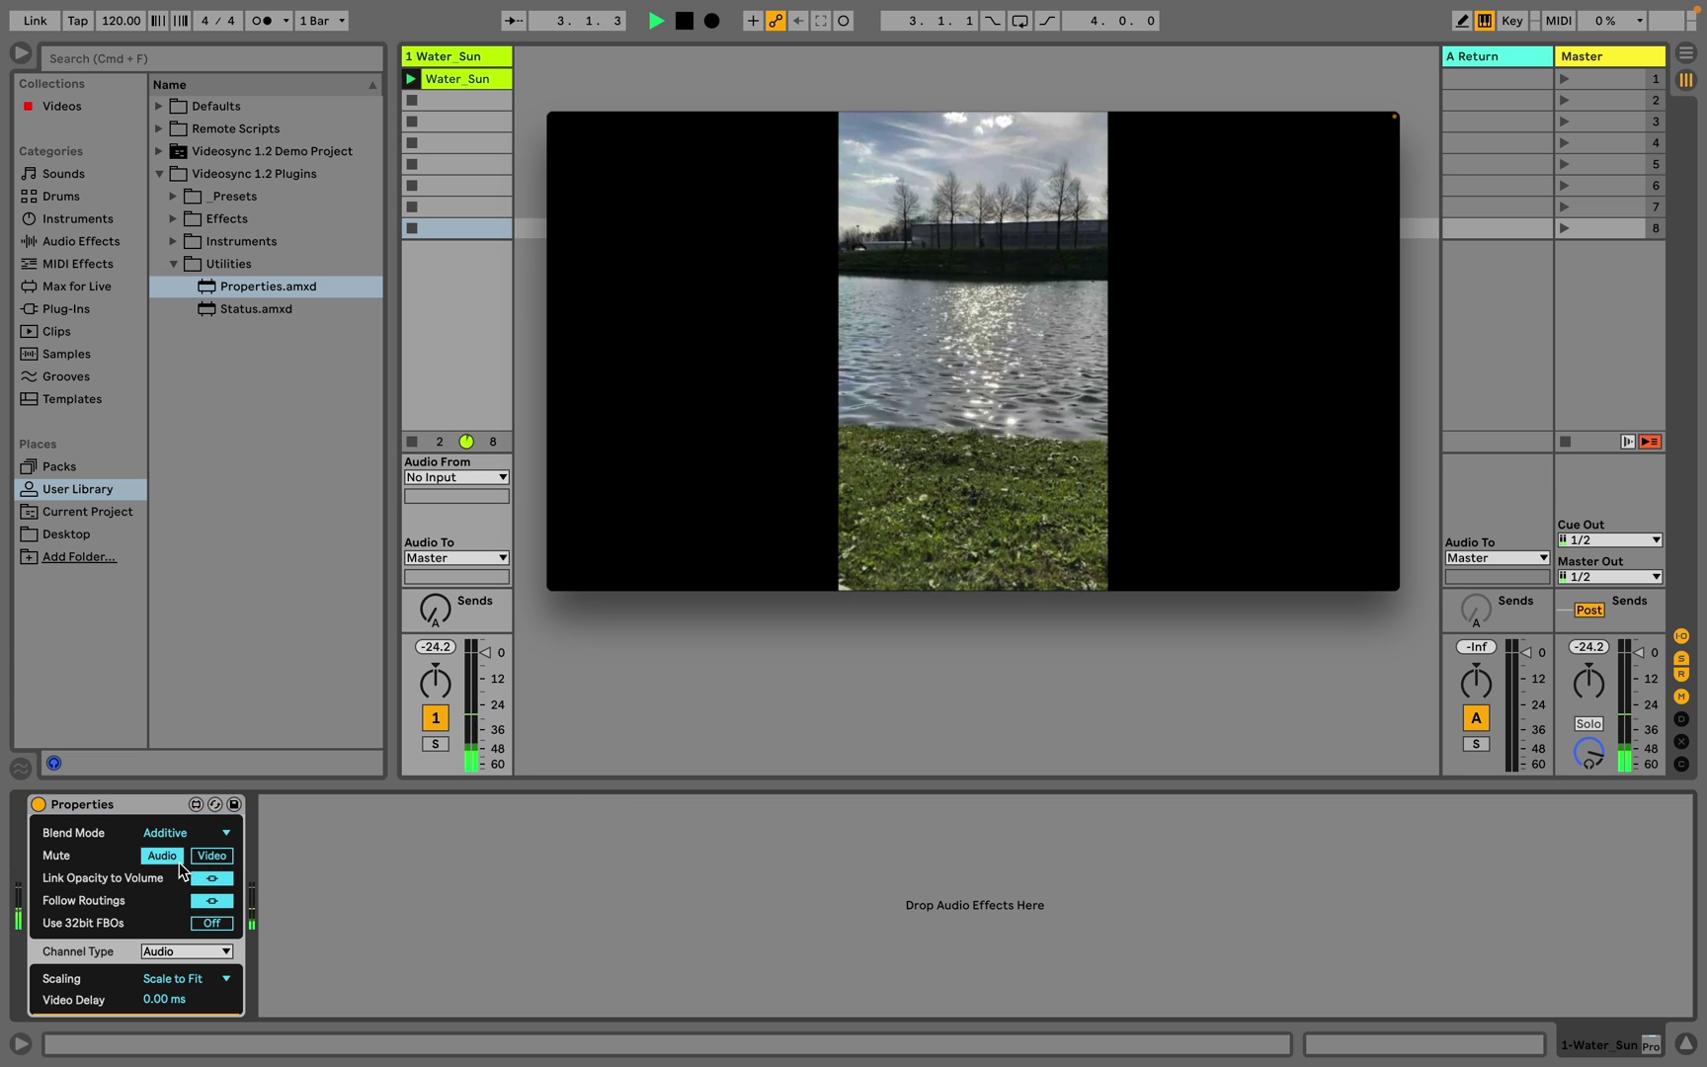
left_click(203, 860)
left_click(201, 860)
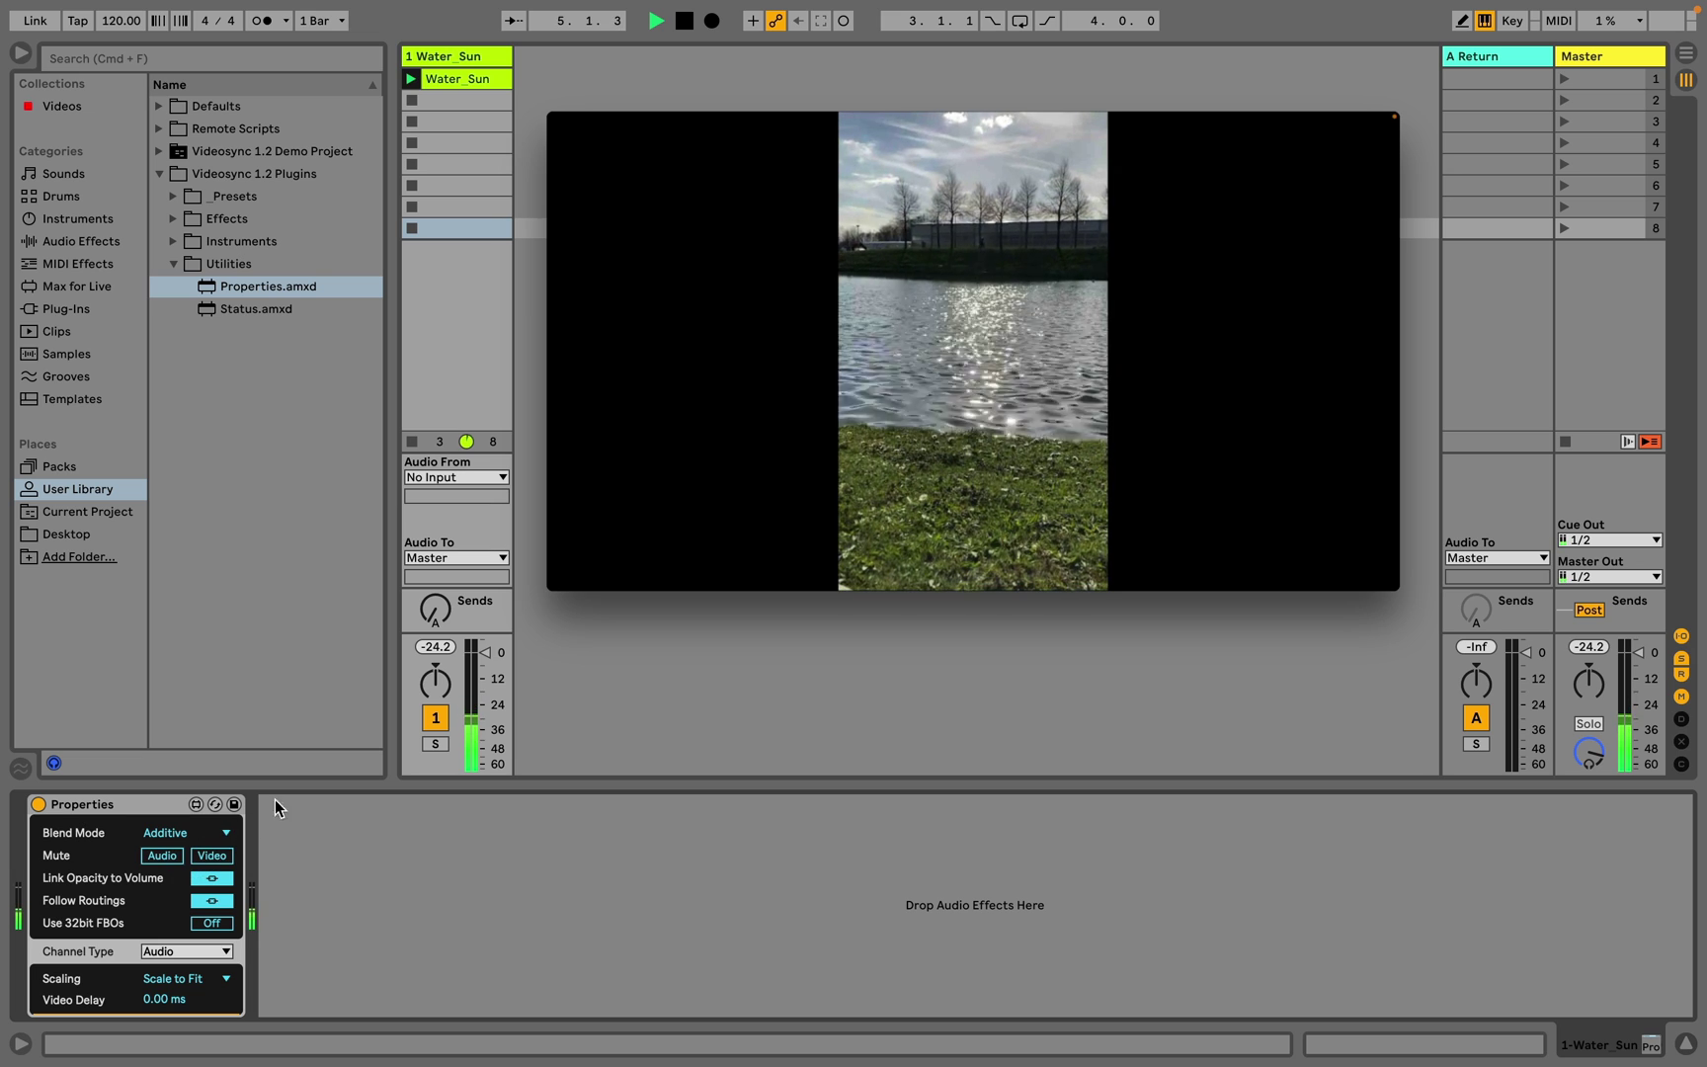
mouse_move(490, 664)
left_mouse_down()
mouse_move(484, 767)
mouse_move(485, 654)
left_mouse_up()
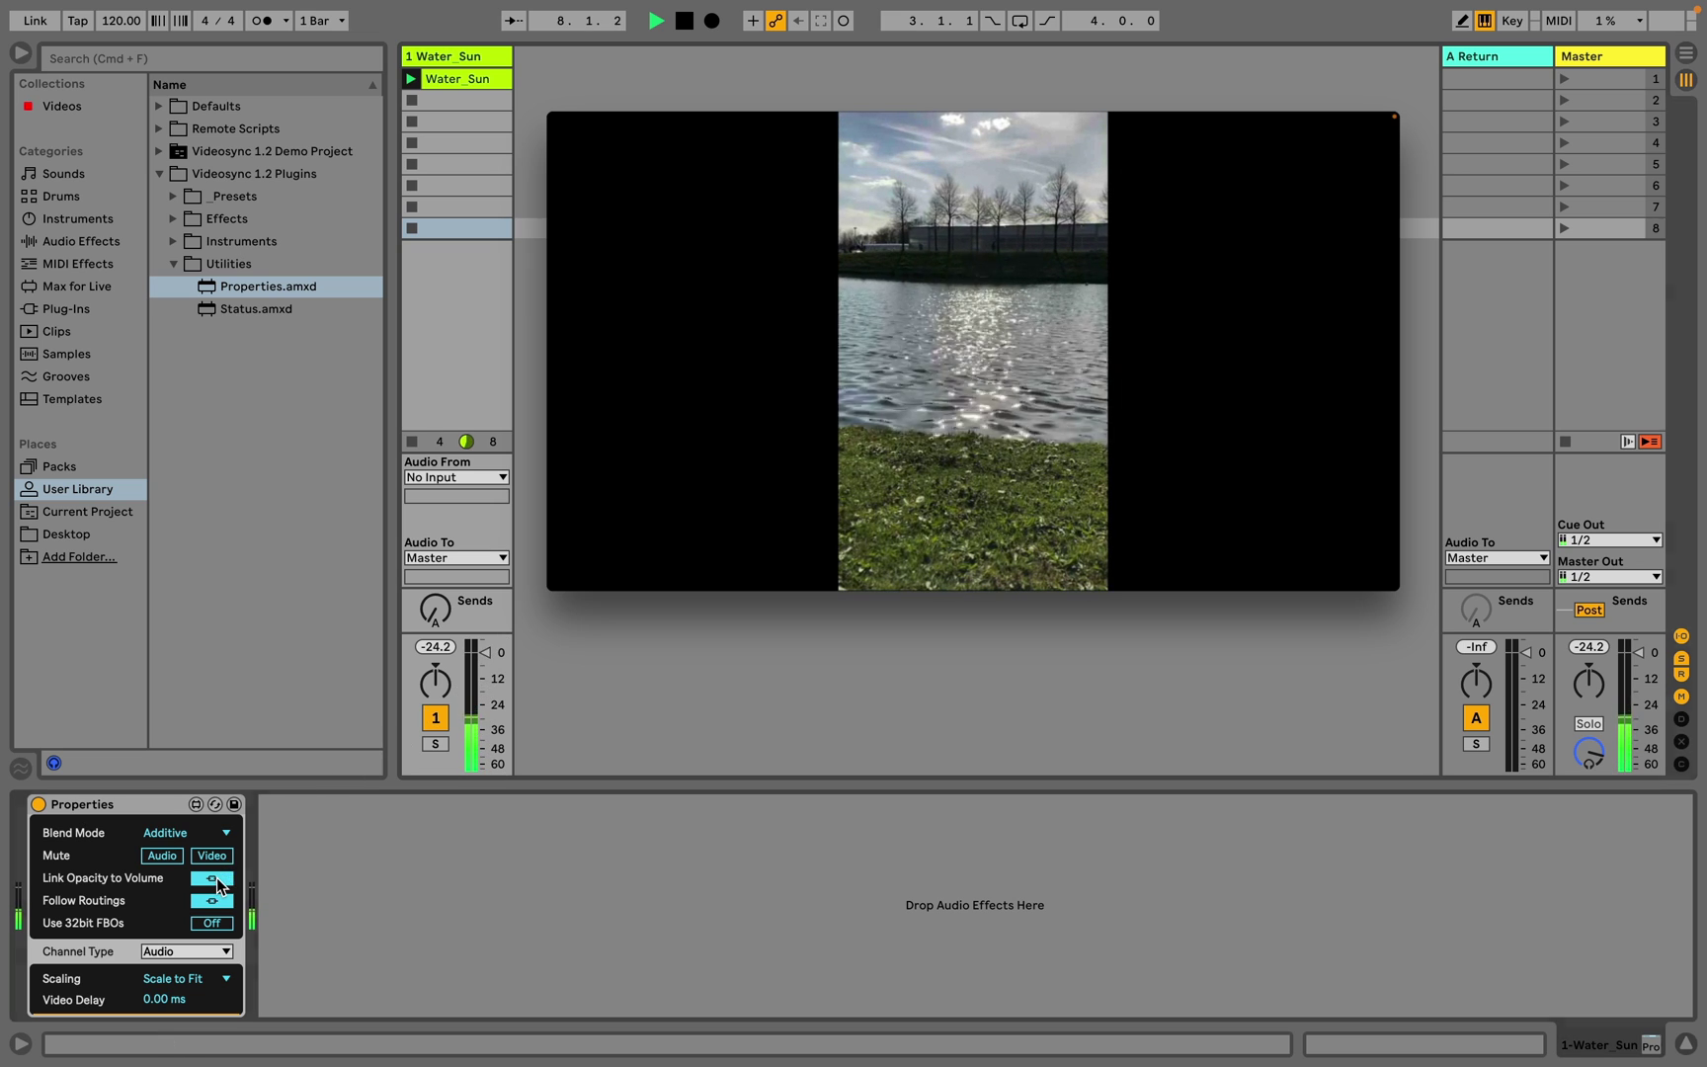
left_click_drag(477, 657, 477, 666)
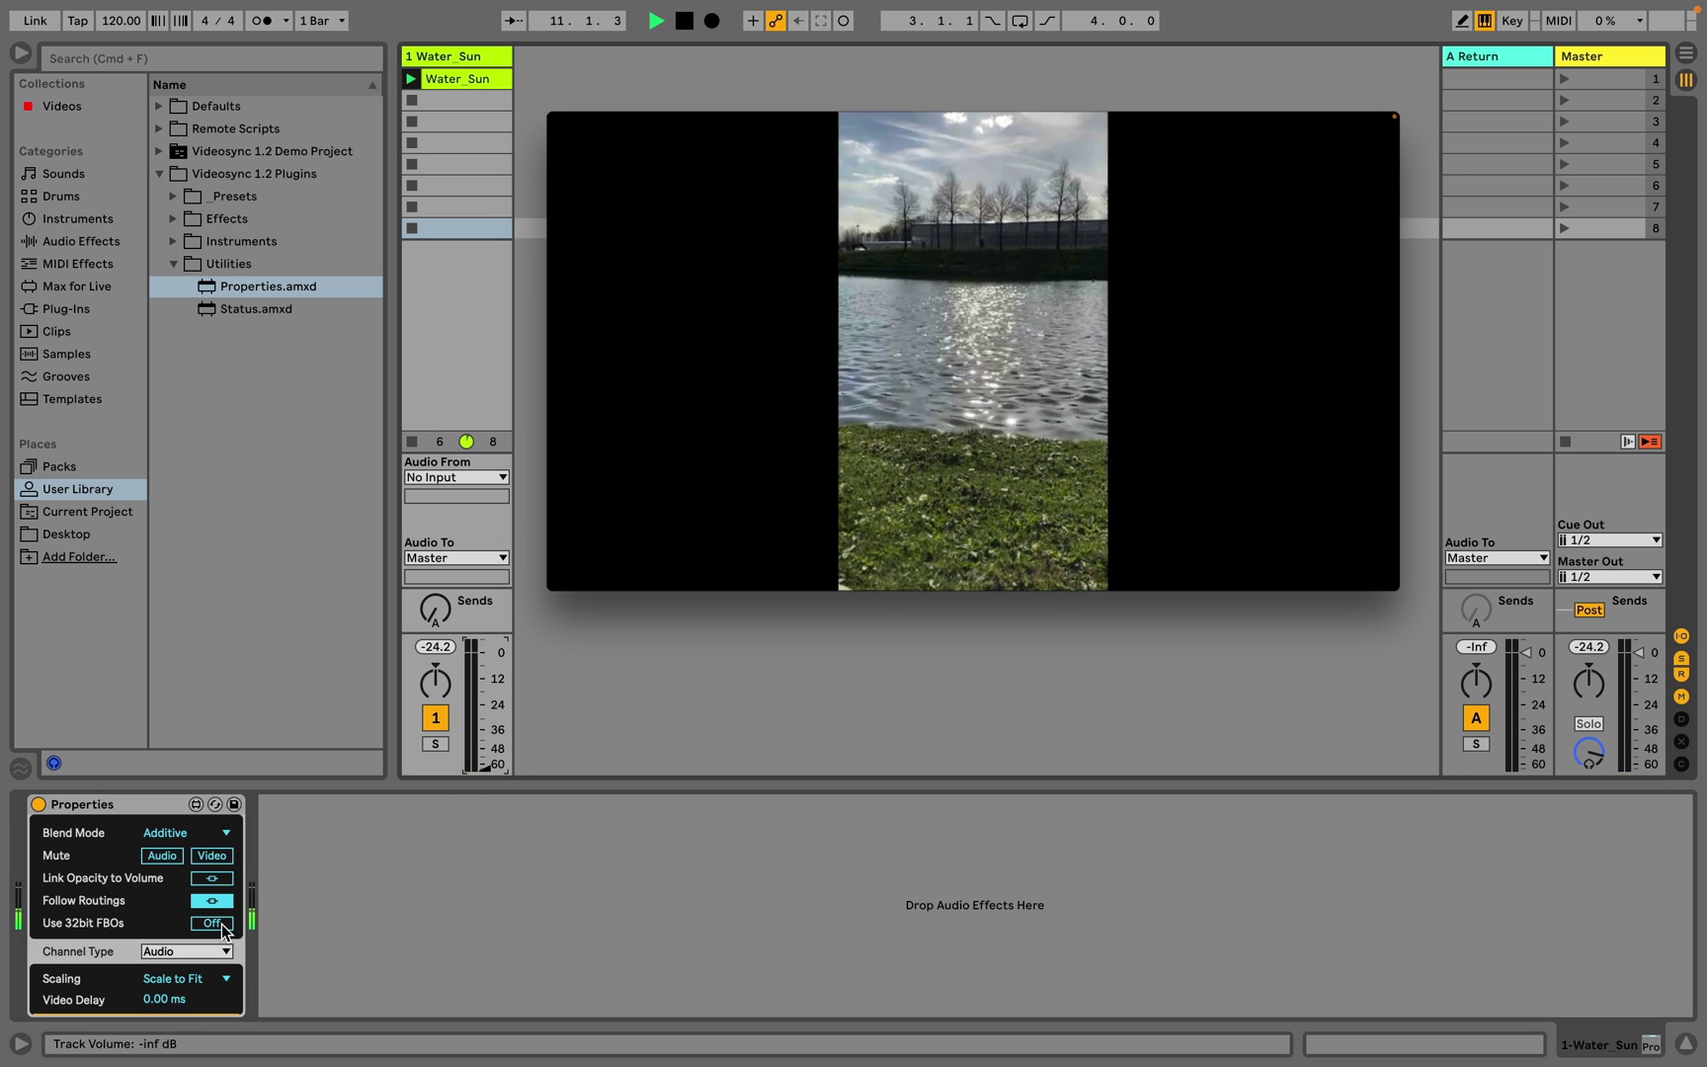
Step: Route track 1 to Sends Only and turn off Follow Routings to keep the video visible
left_click(490, 563)
left_click(488, 637)
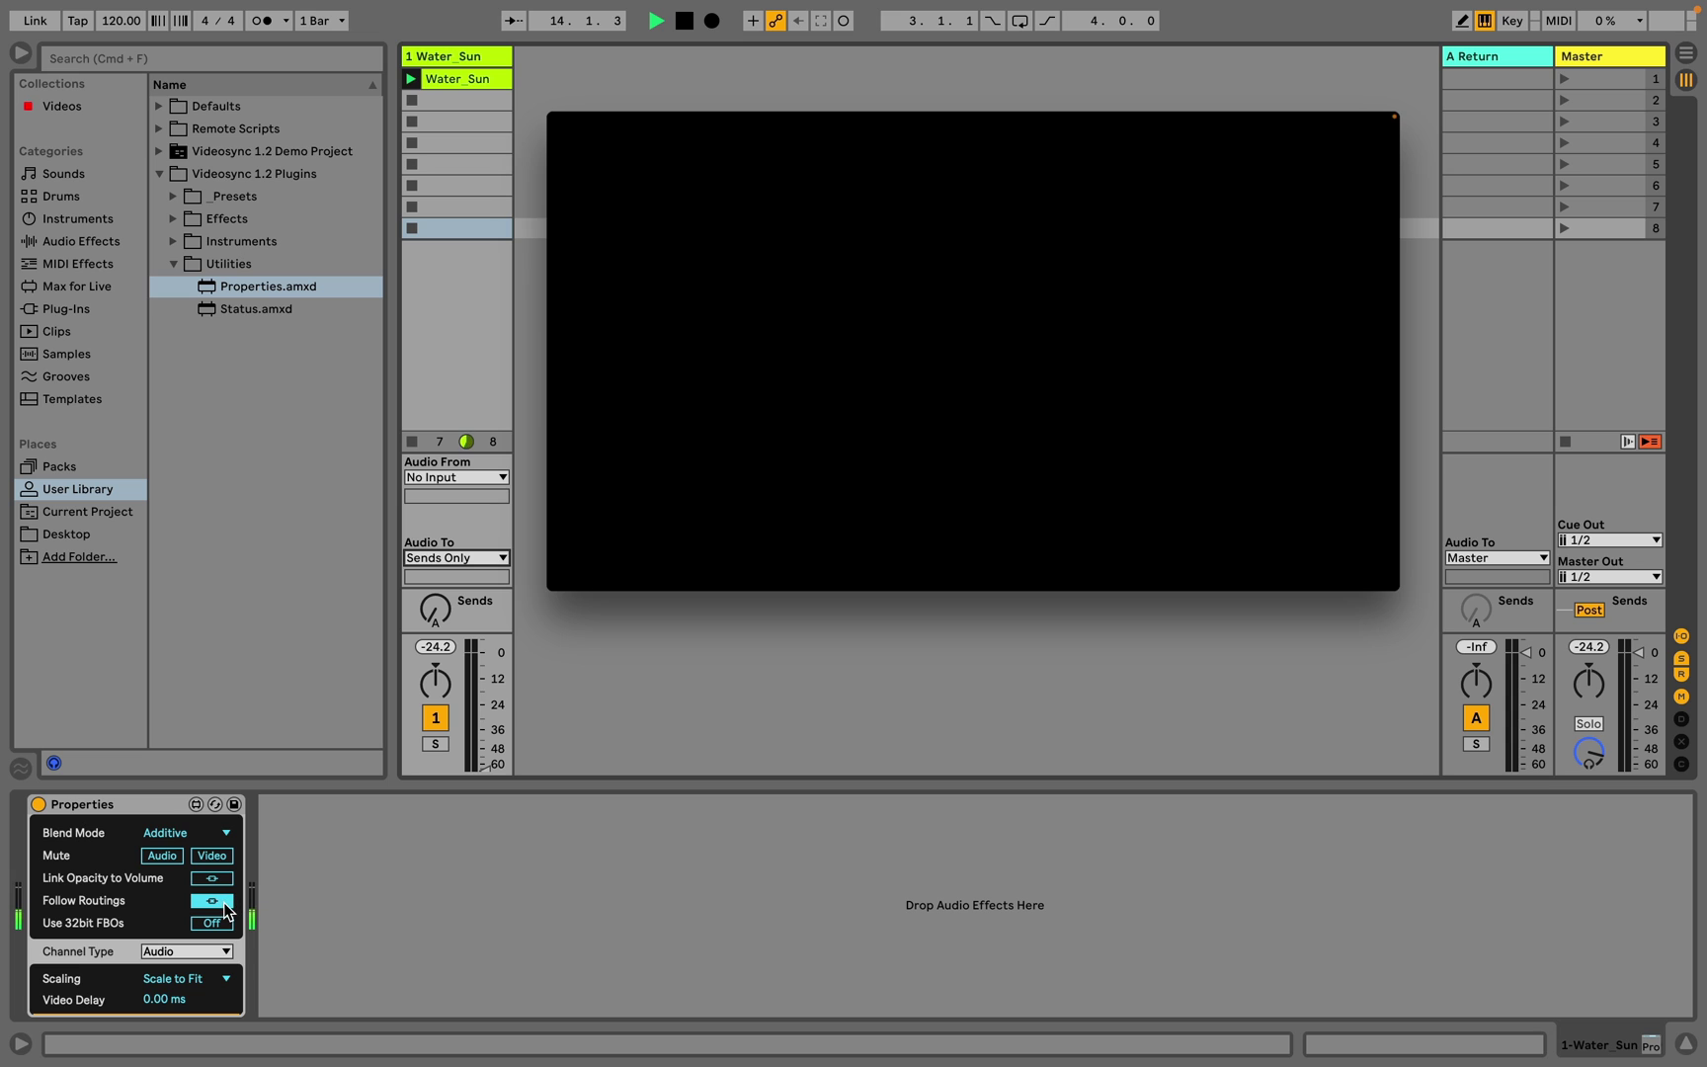
left_click(223, 903)
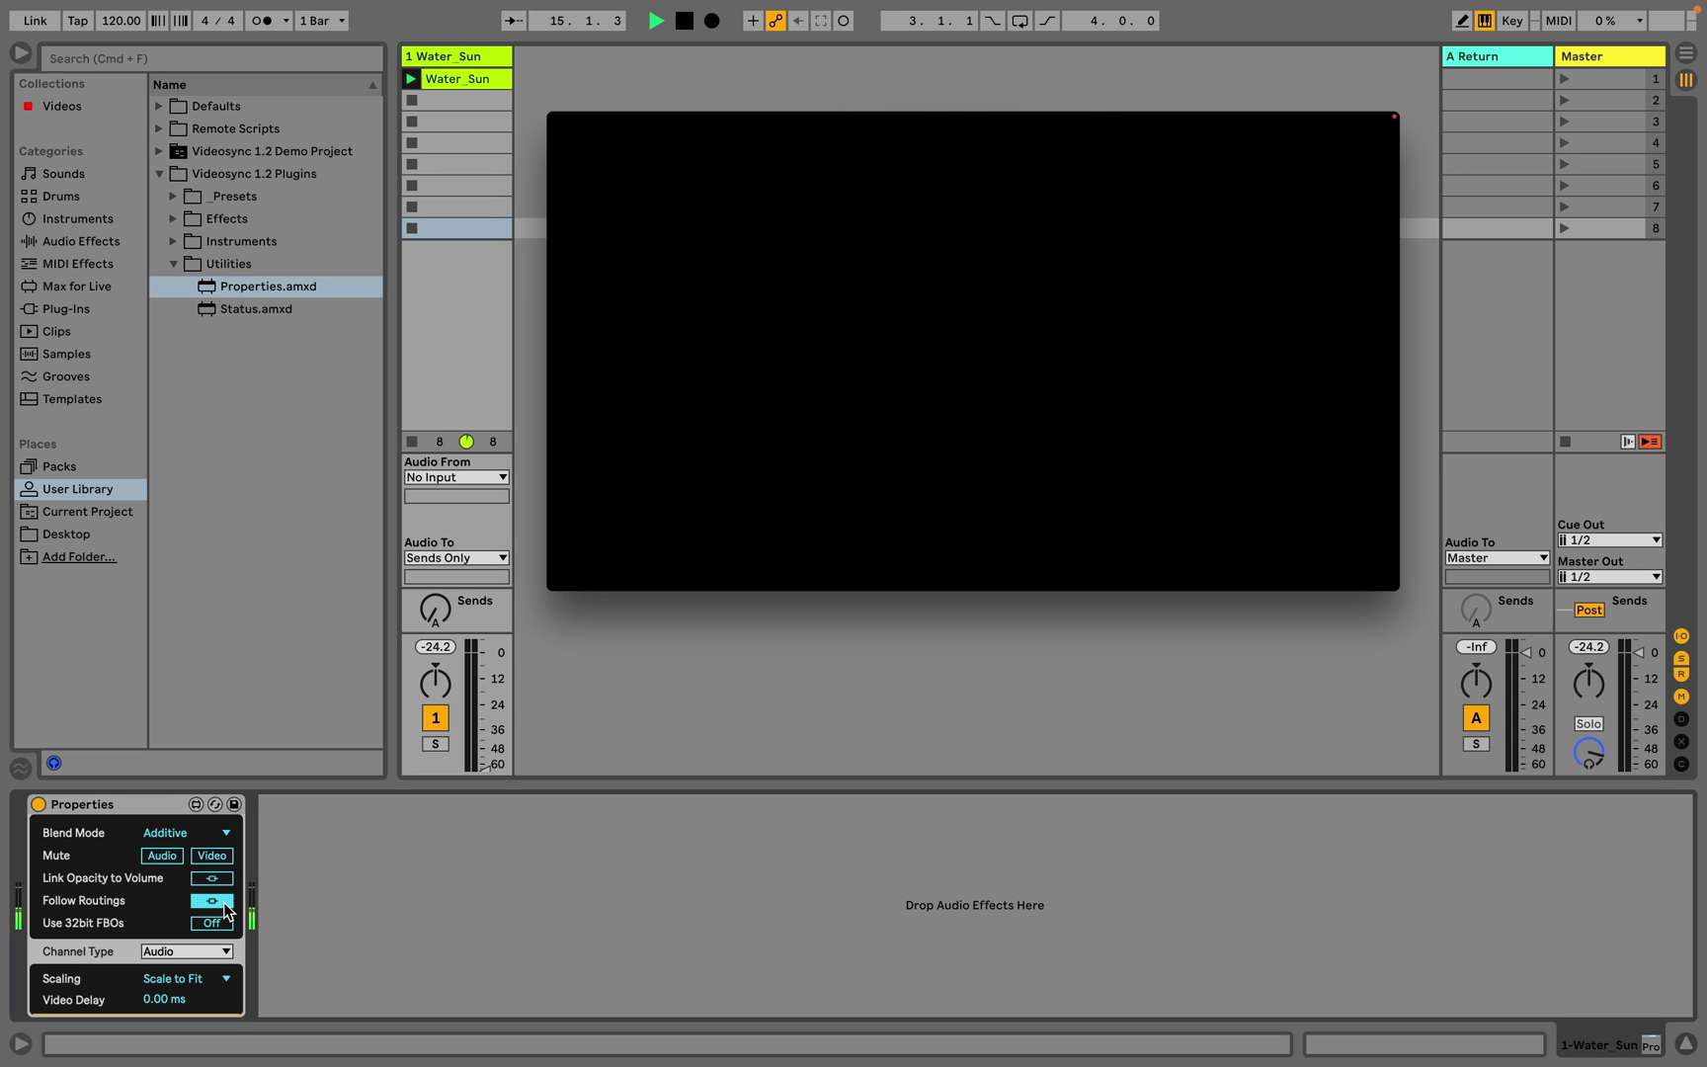
left_click(211, 901)
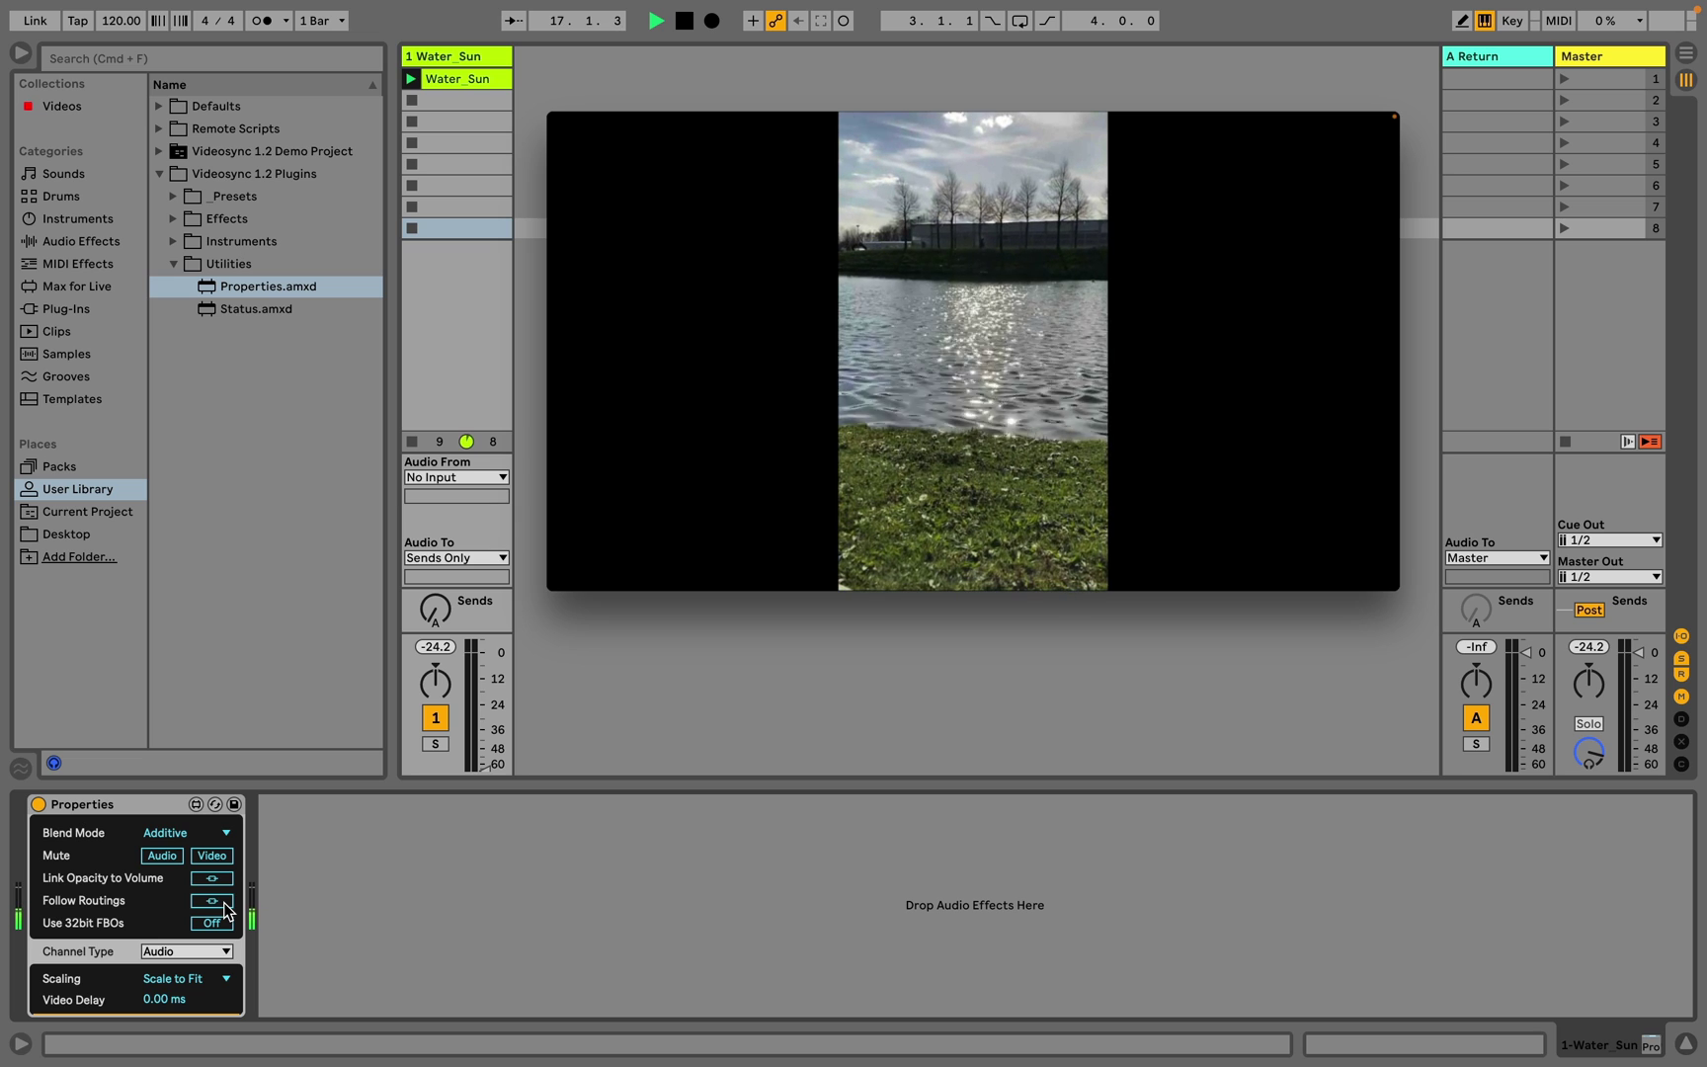
Step: Keep the channel type Audio, set video Scaling to Original after trying stretch and fill, and Video Delay to 1.00 s
left_click(214, 949)
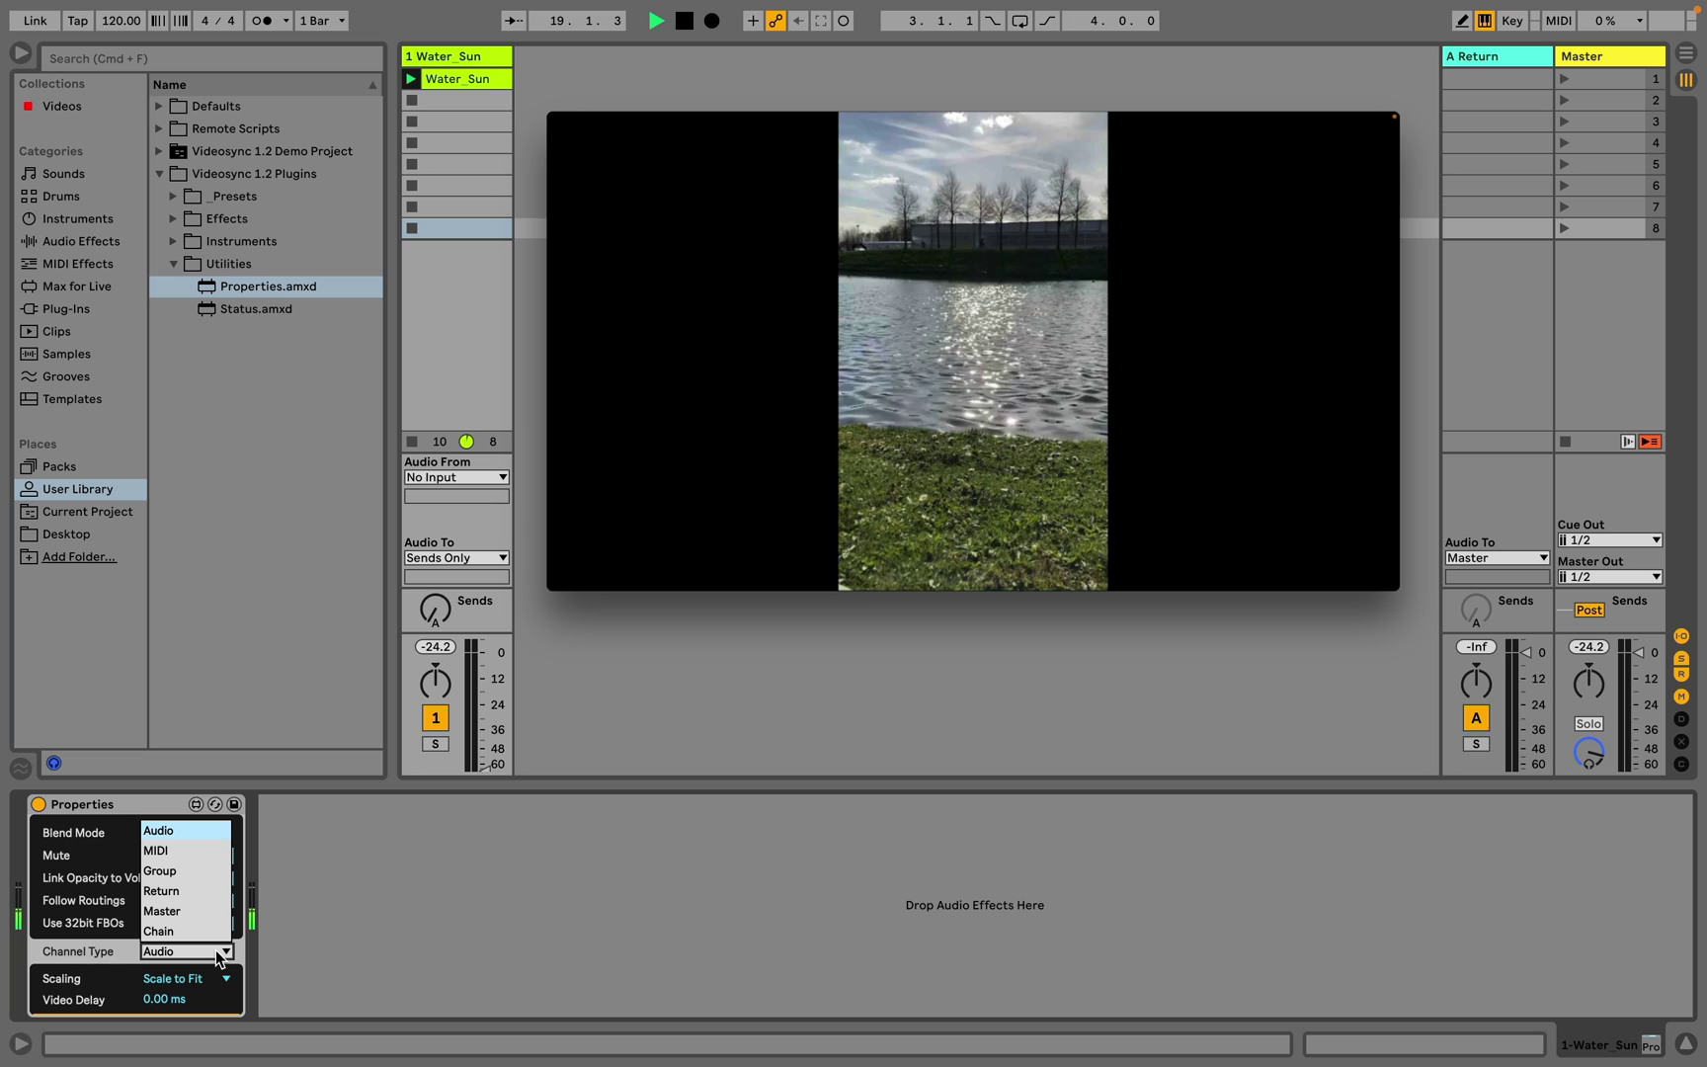
left_click(214, 949)
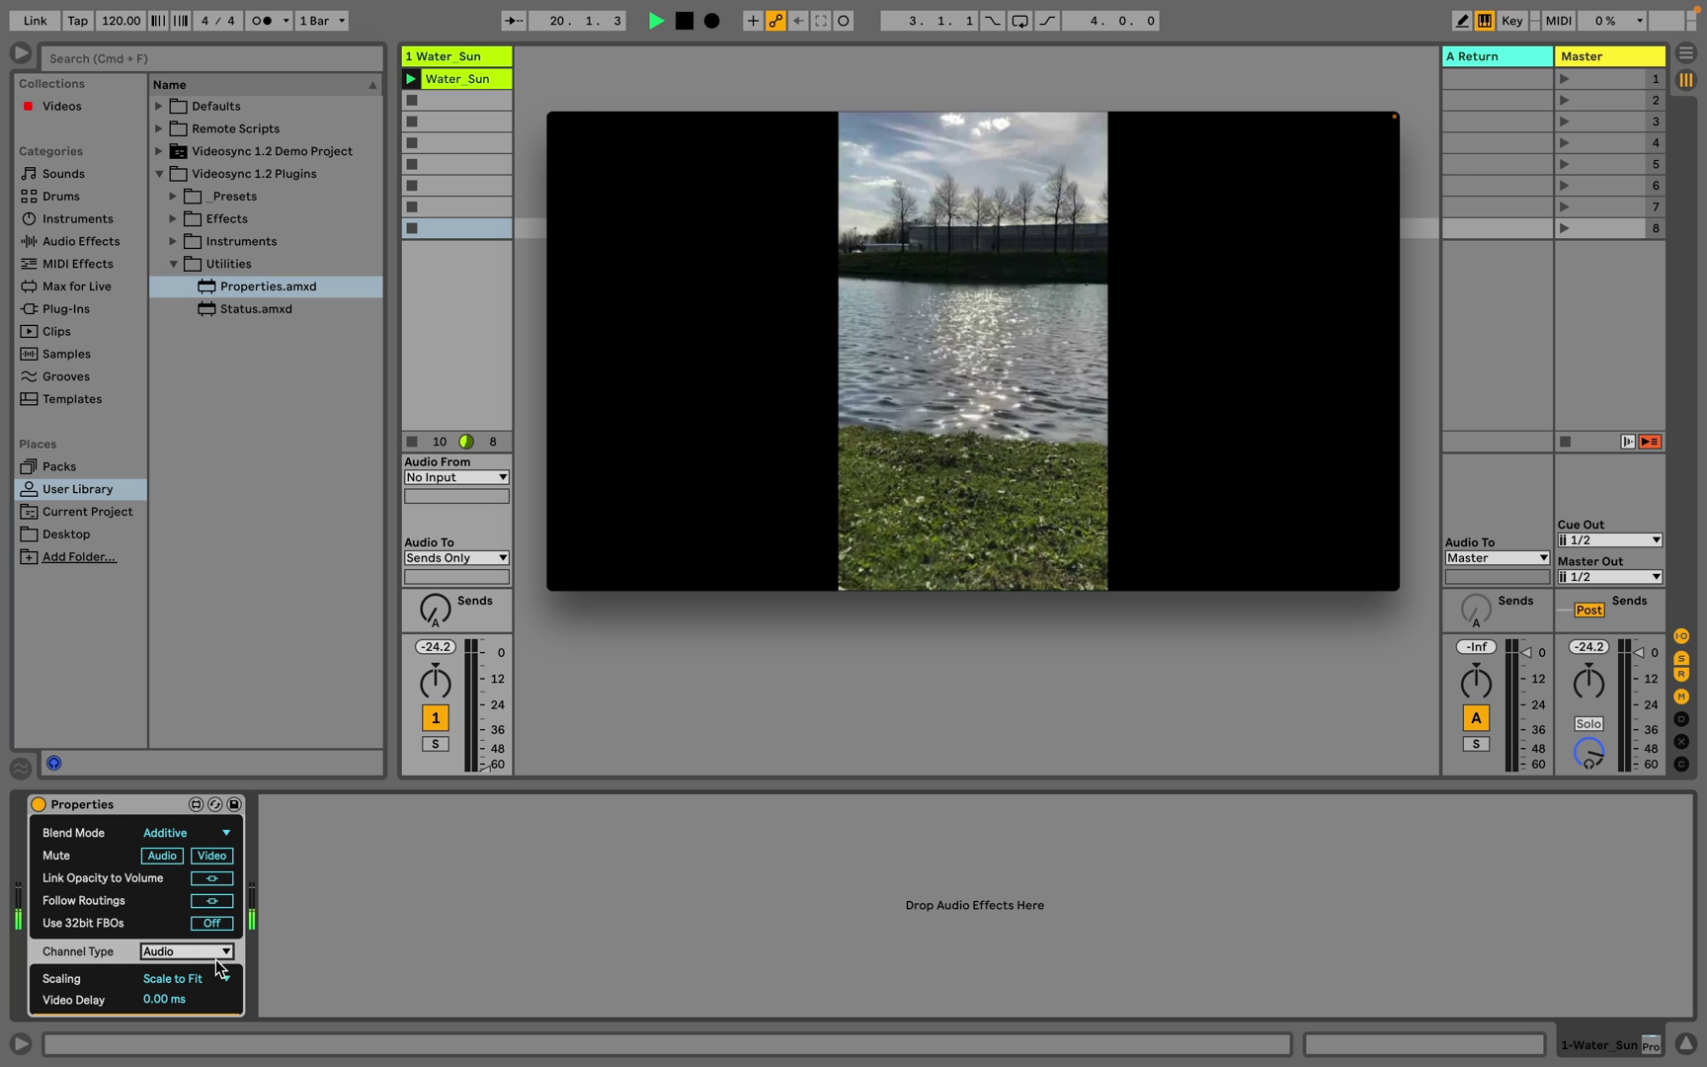
left_click(221, 978)
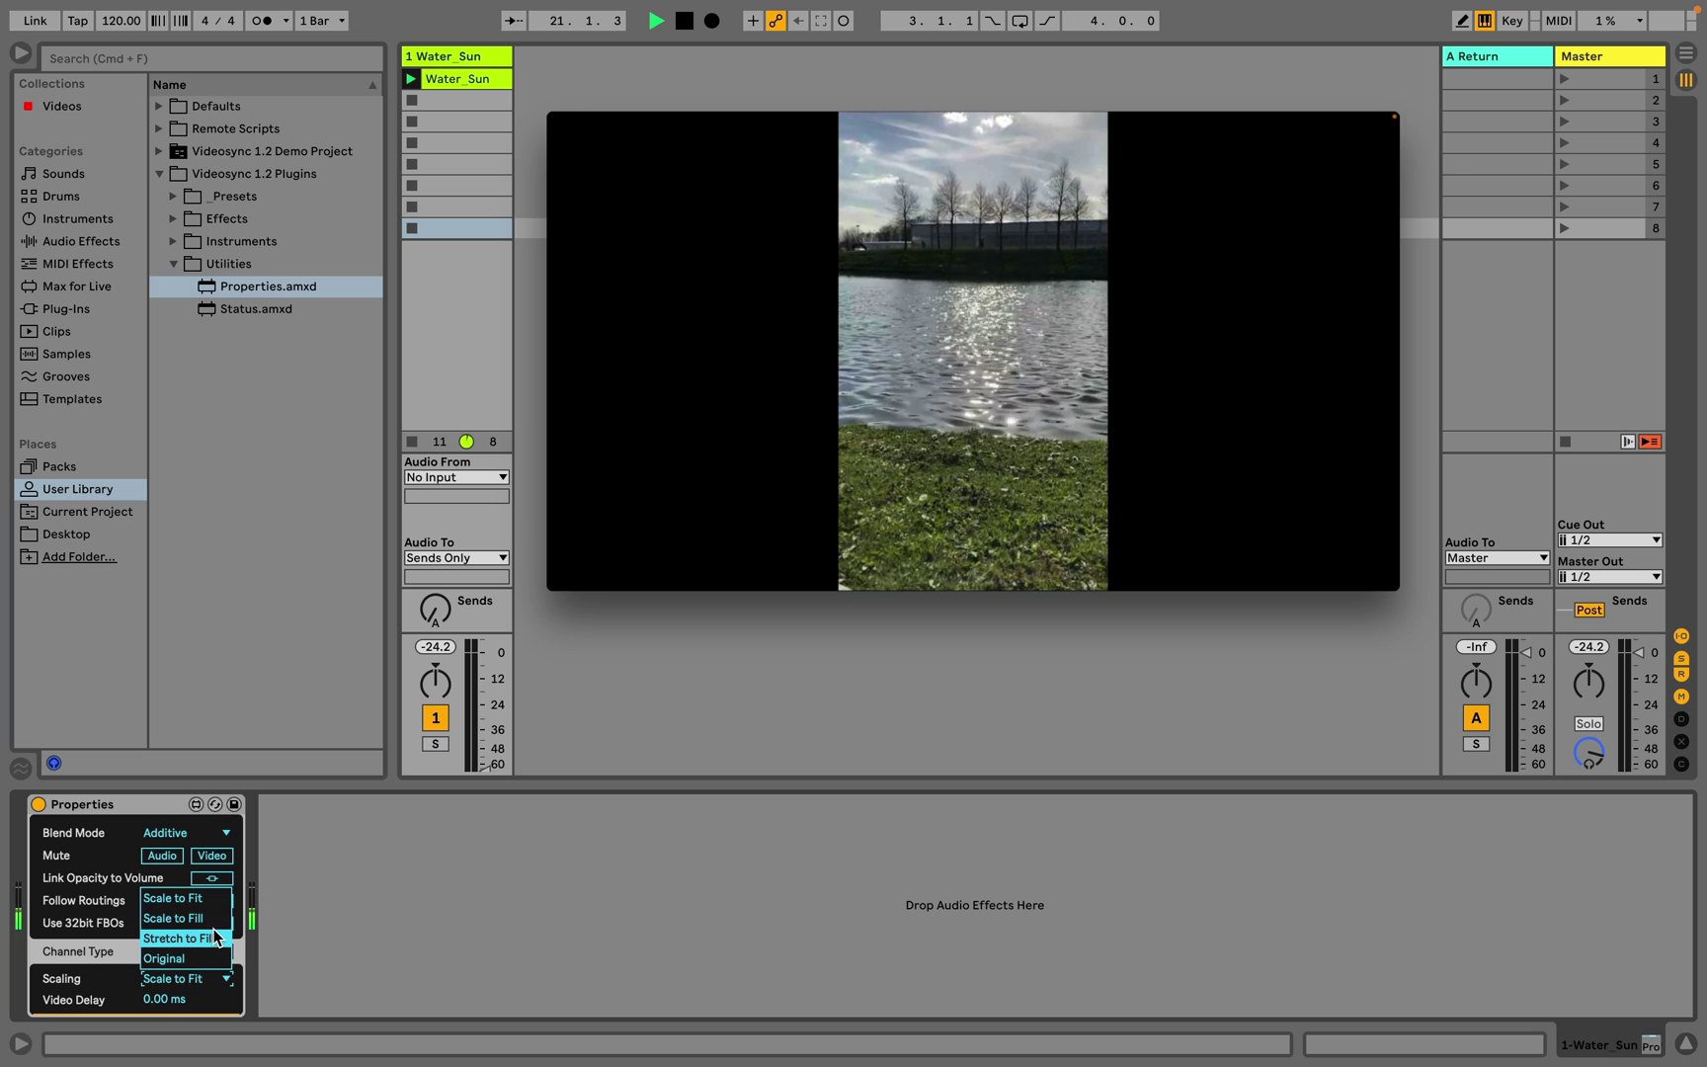
left_click(216, 938)
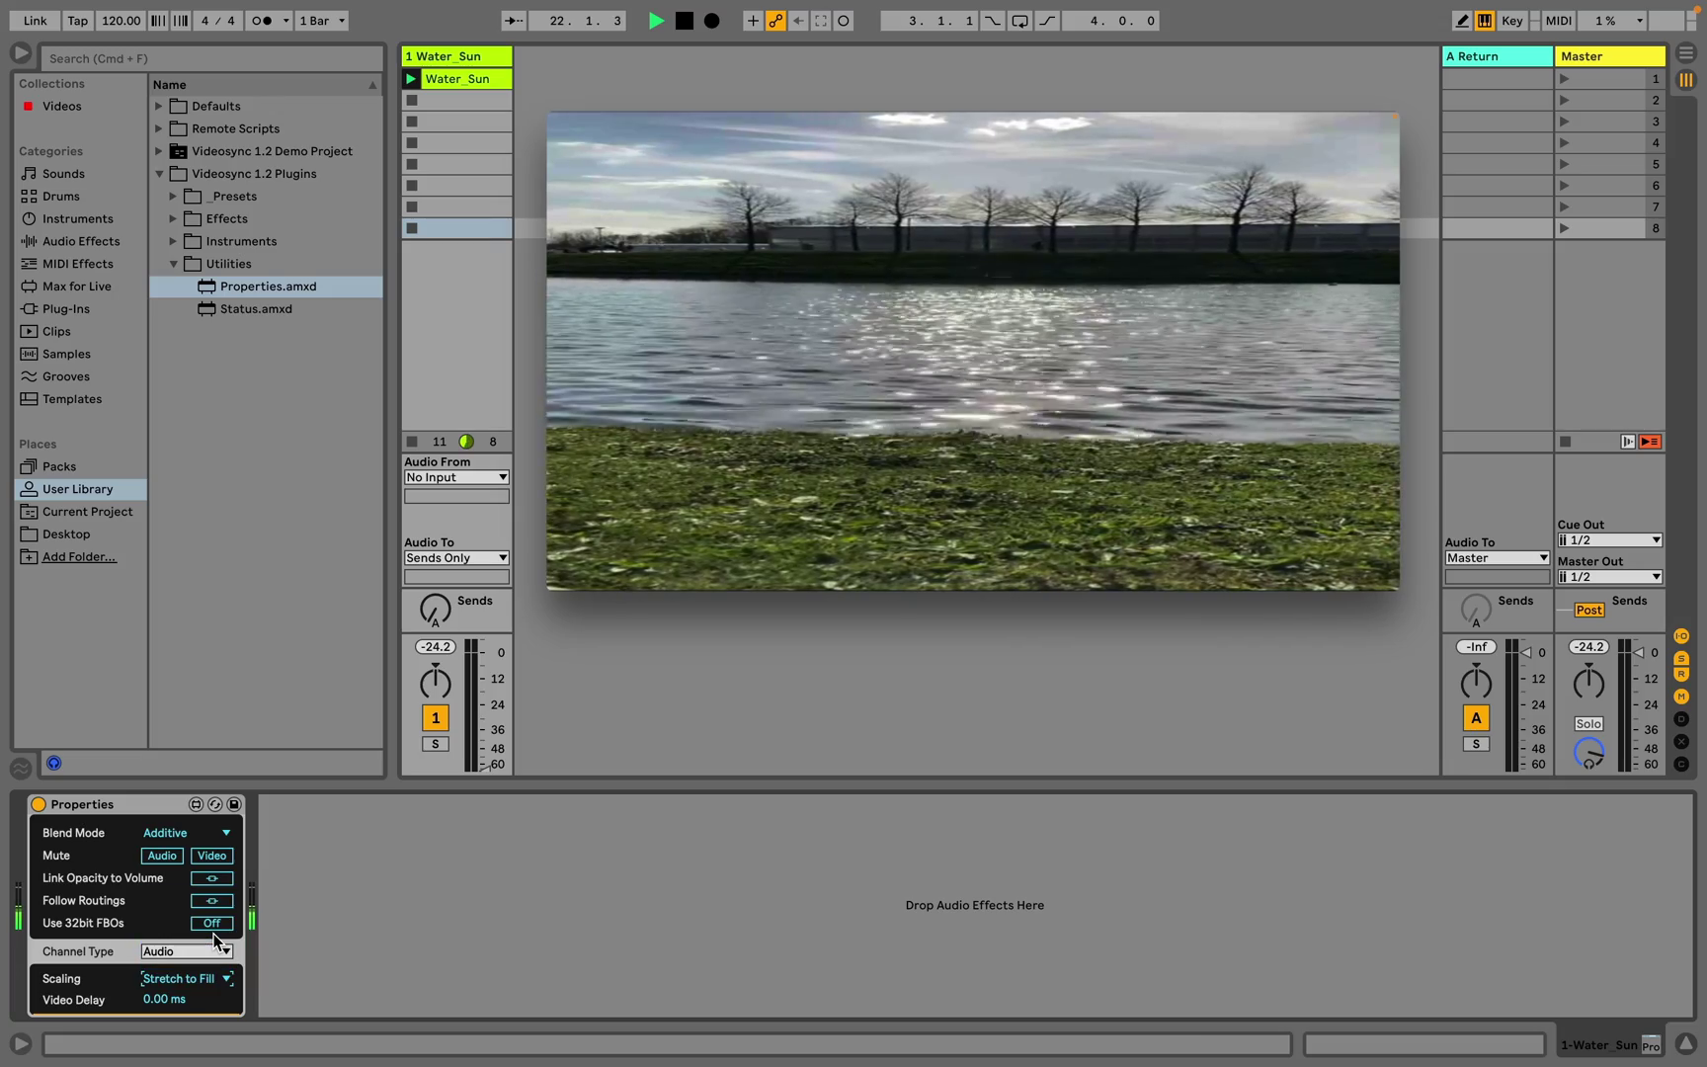
left_click(213, 978)
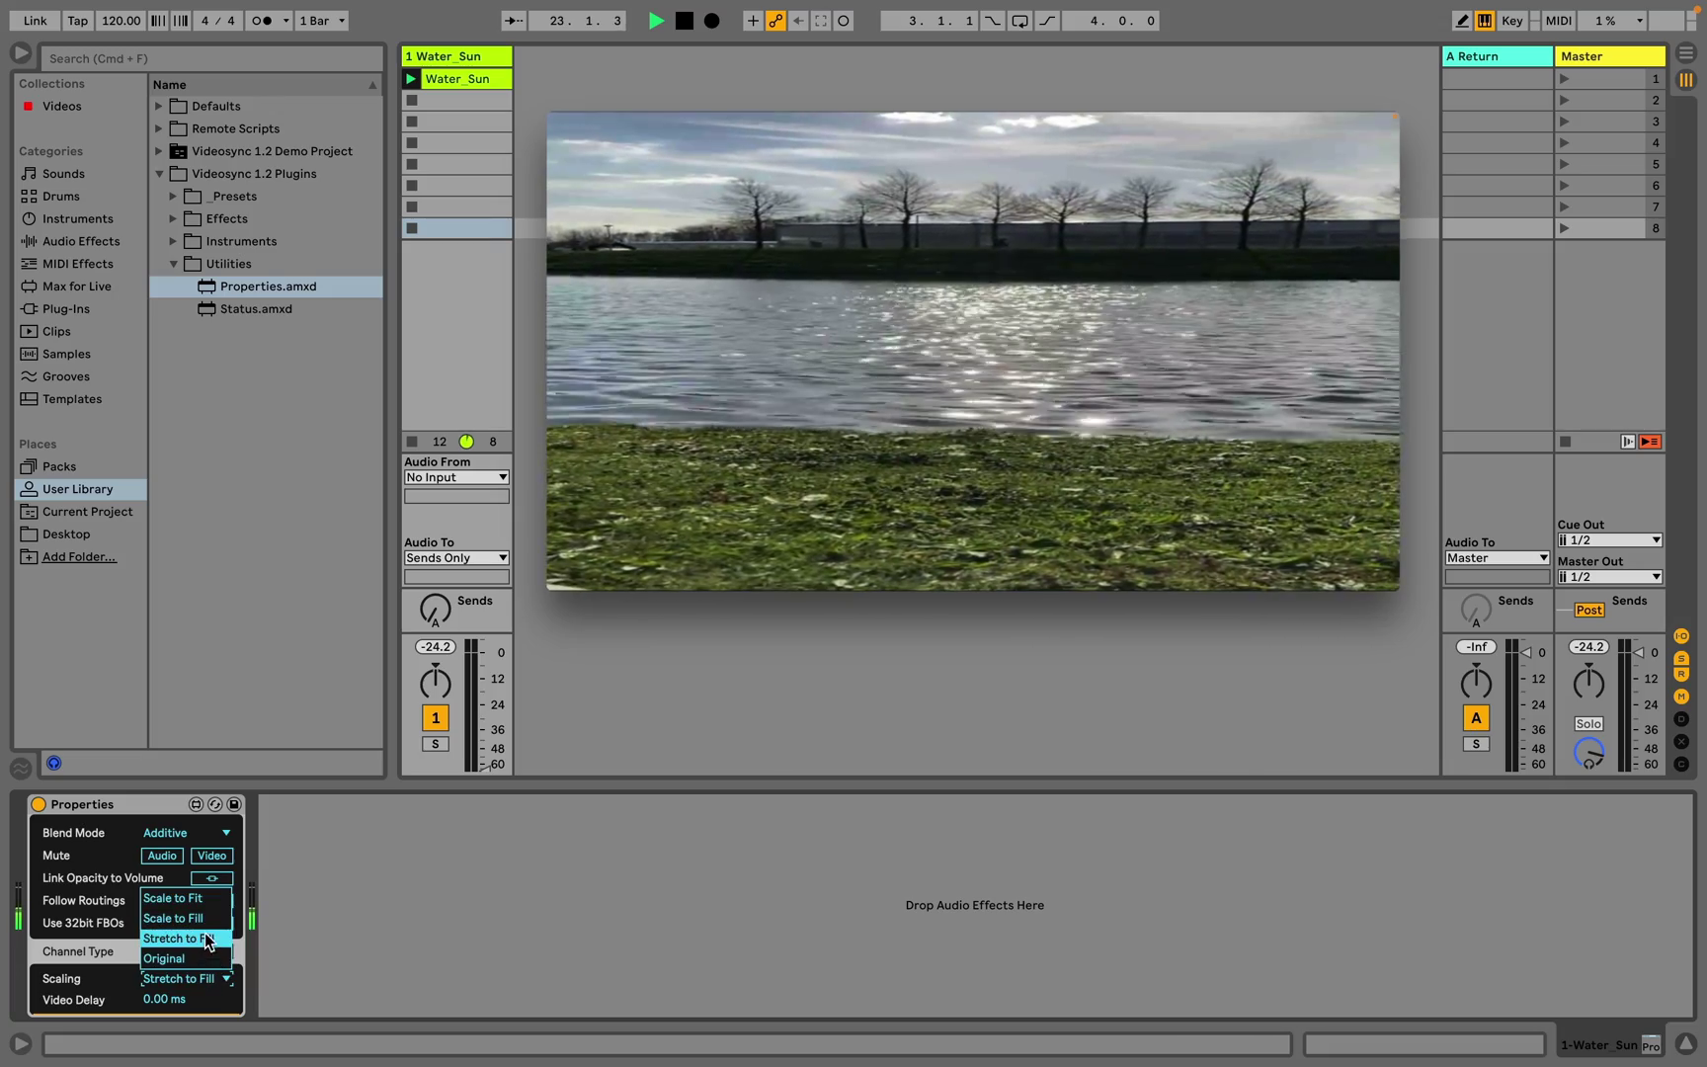
left_click(207, 925)
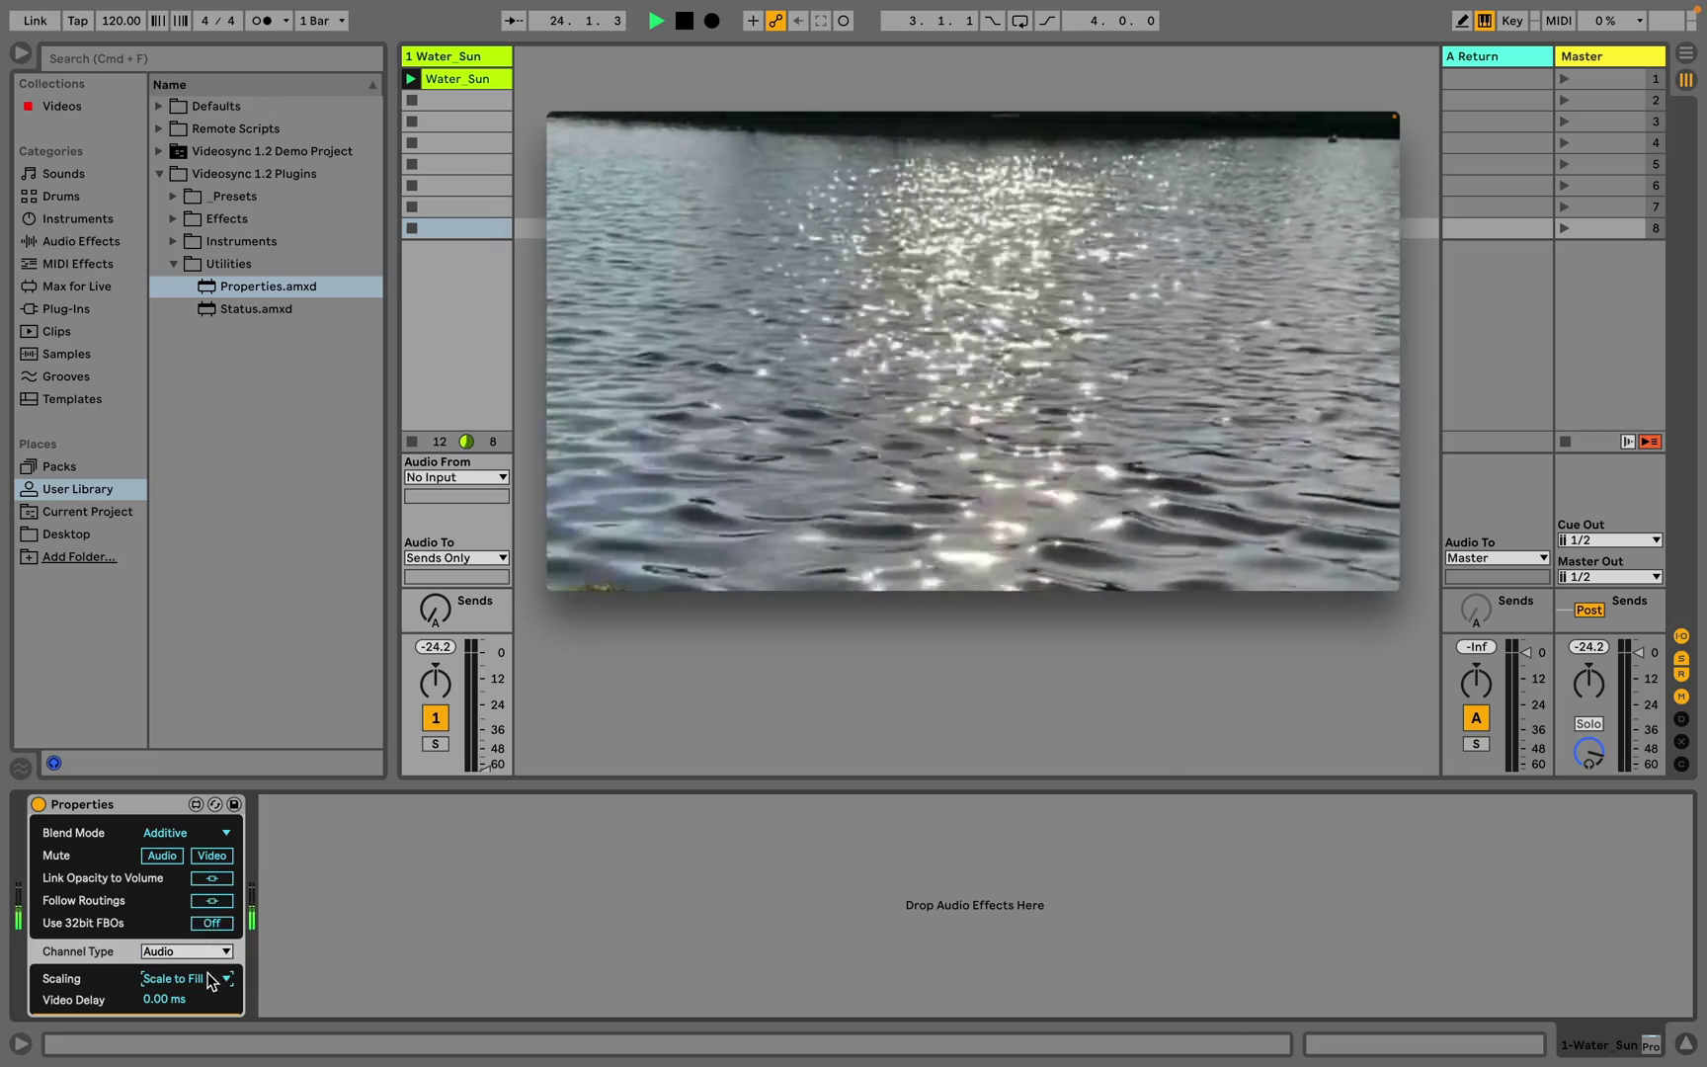
left_click(212, 978)
left_click(210, 958)
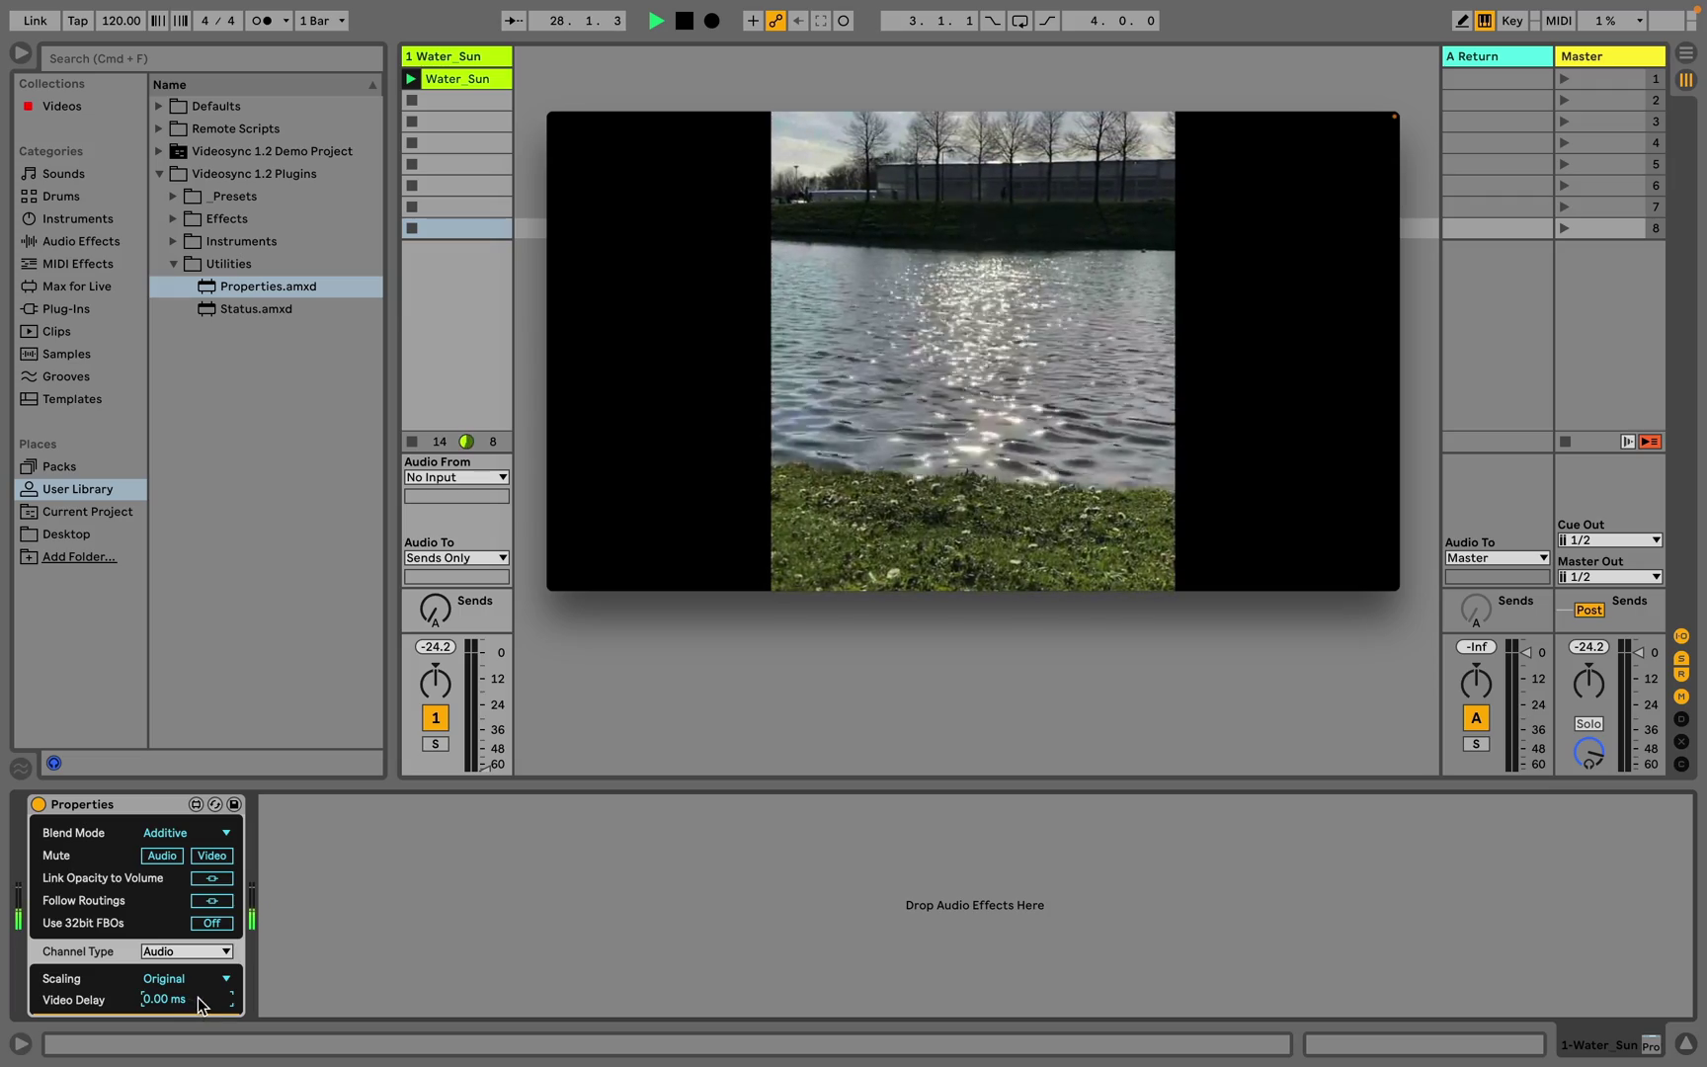
left_click_drag(143, 999, 143, 1037)
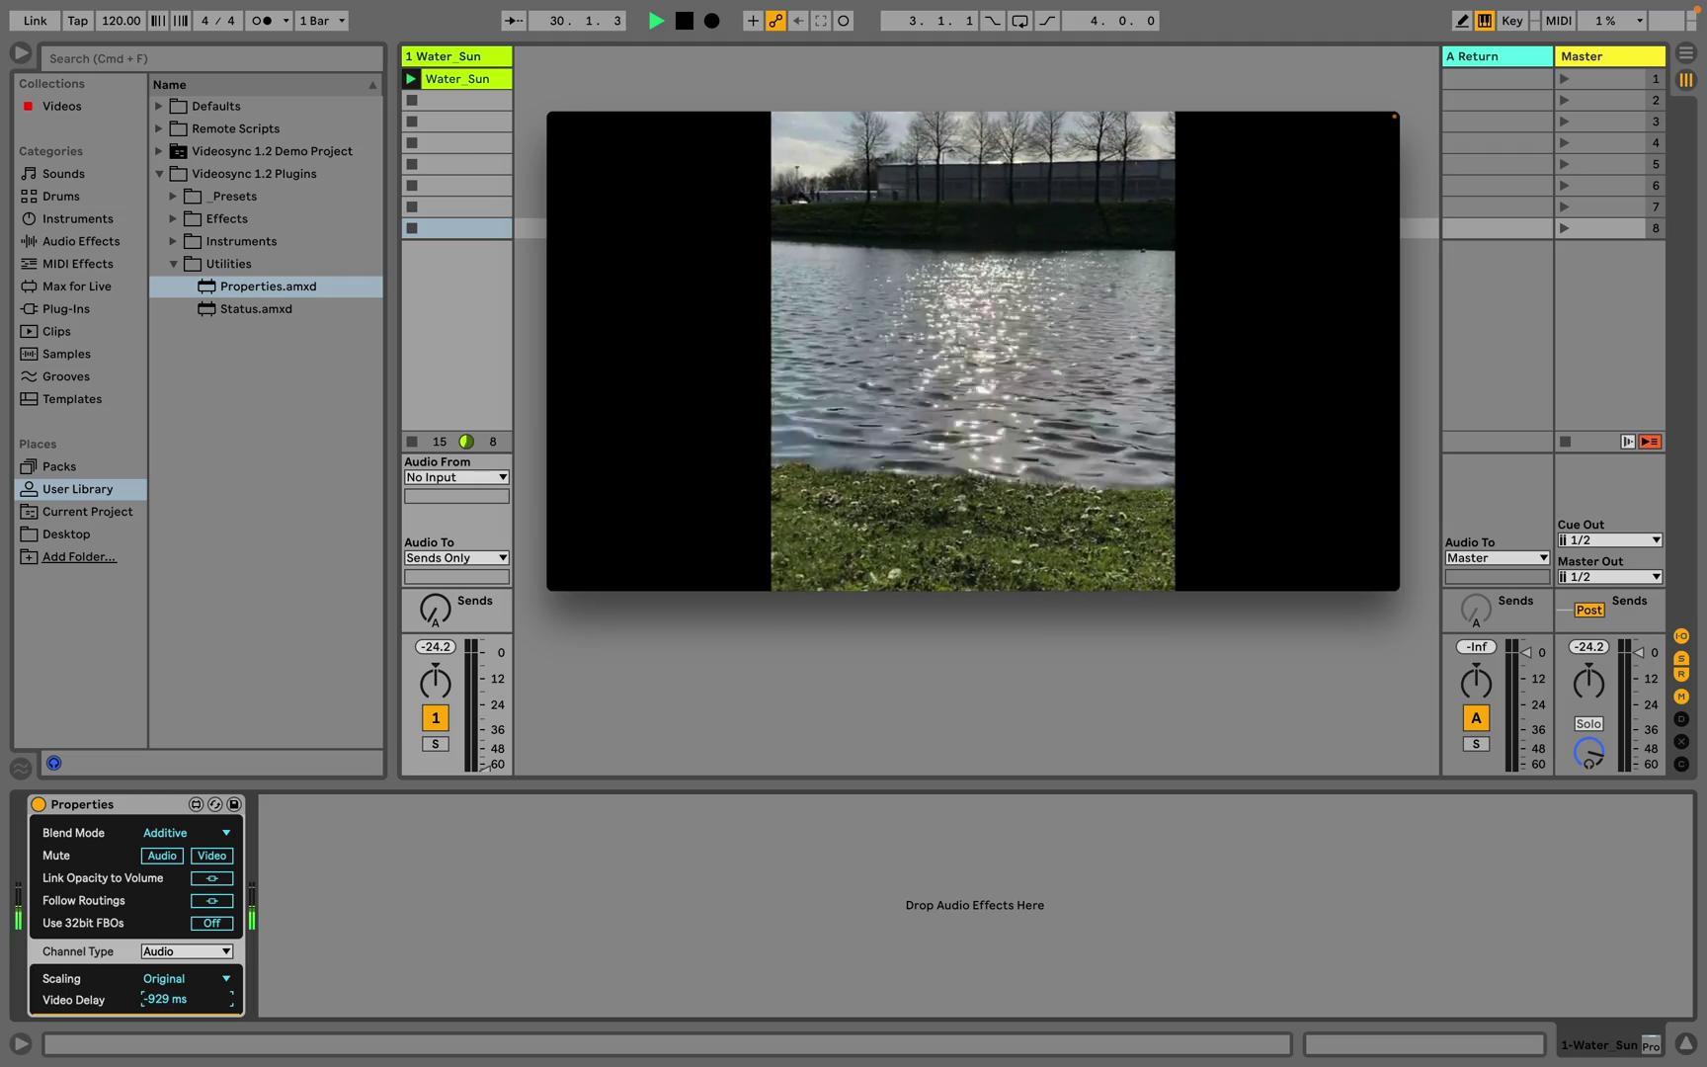
mouse_move(214, 1008)
left_mouse_down()
mouse_move(214, 949)
mouse_move(215, 1008)
left_mouse_up()
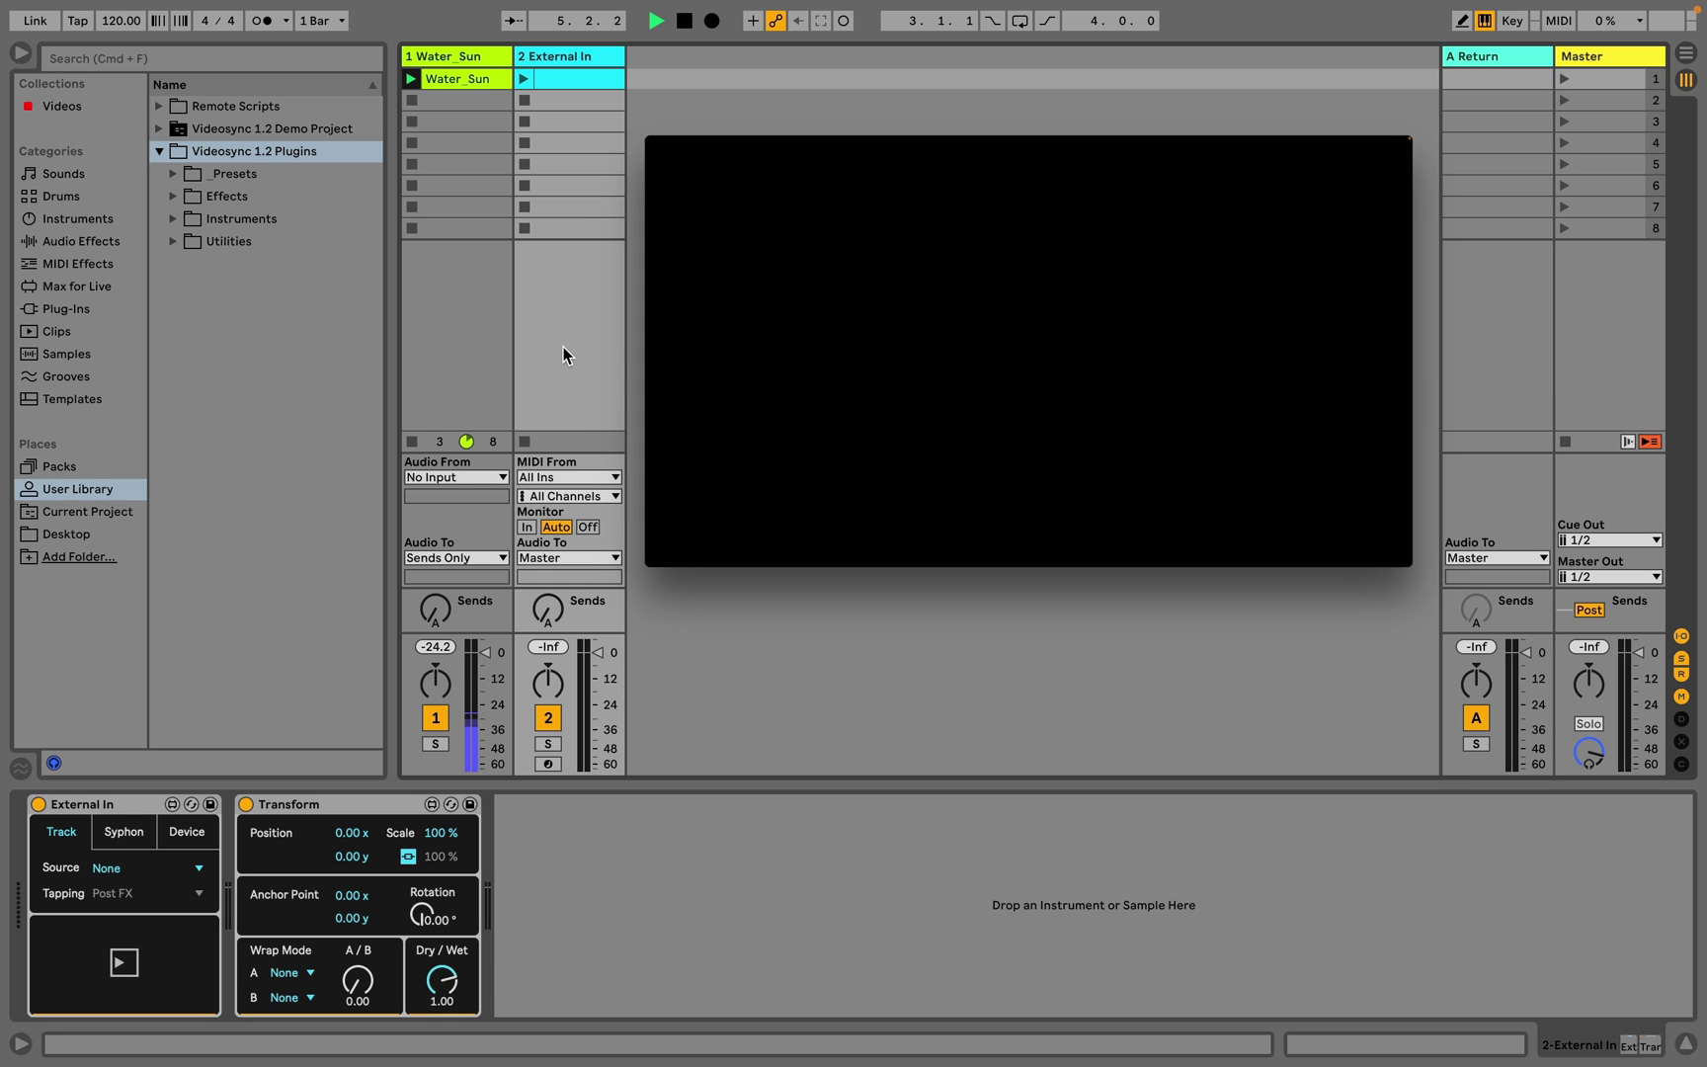
Step: Source External In from 1-Water_Sun, launch its clip, check the Transform XScale envelope, and switch Transform off
left_click(195, 870)
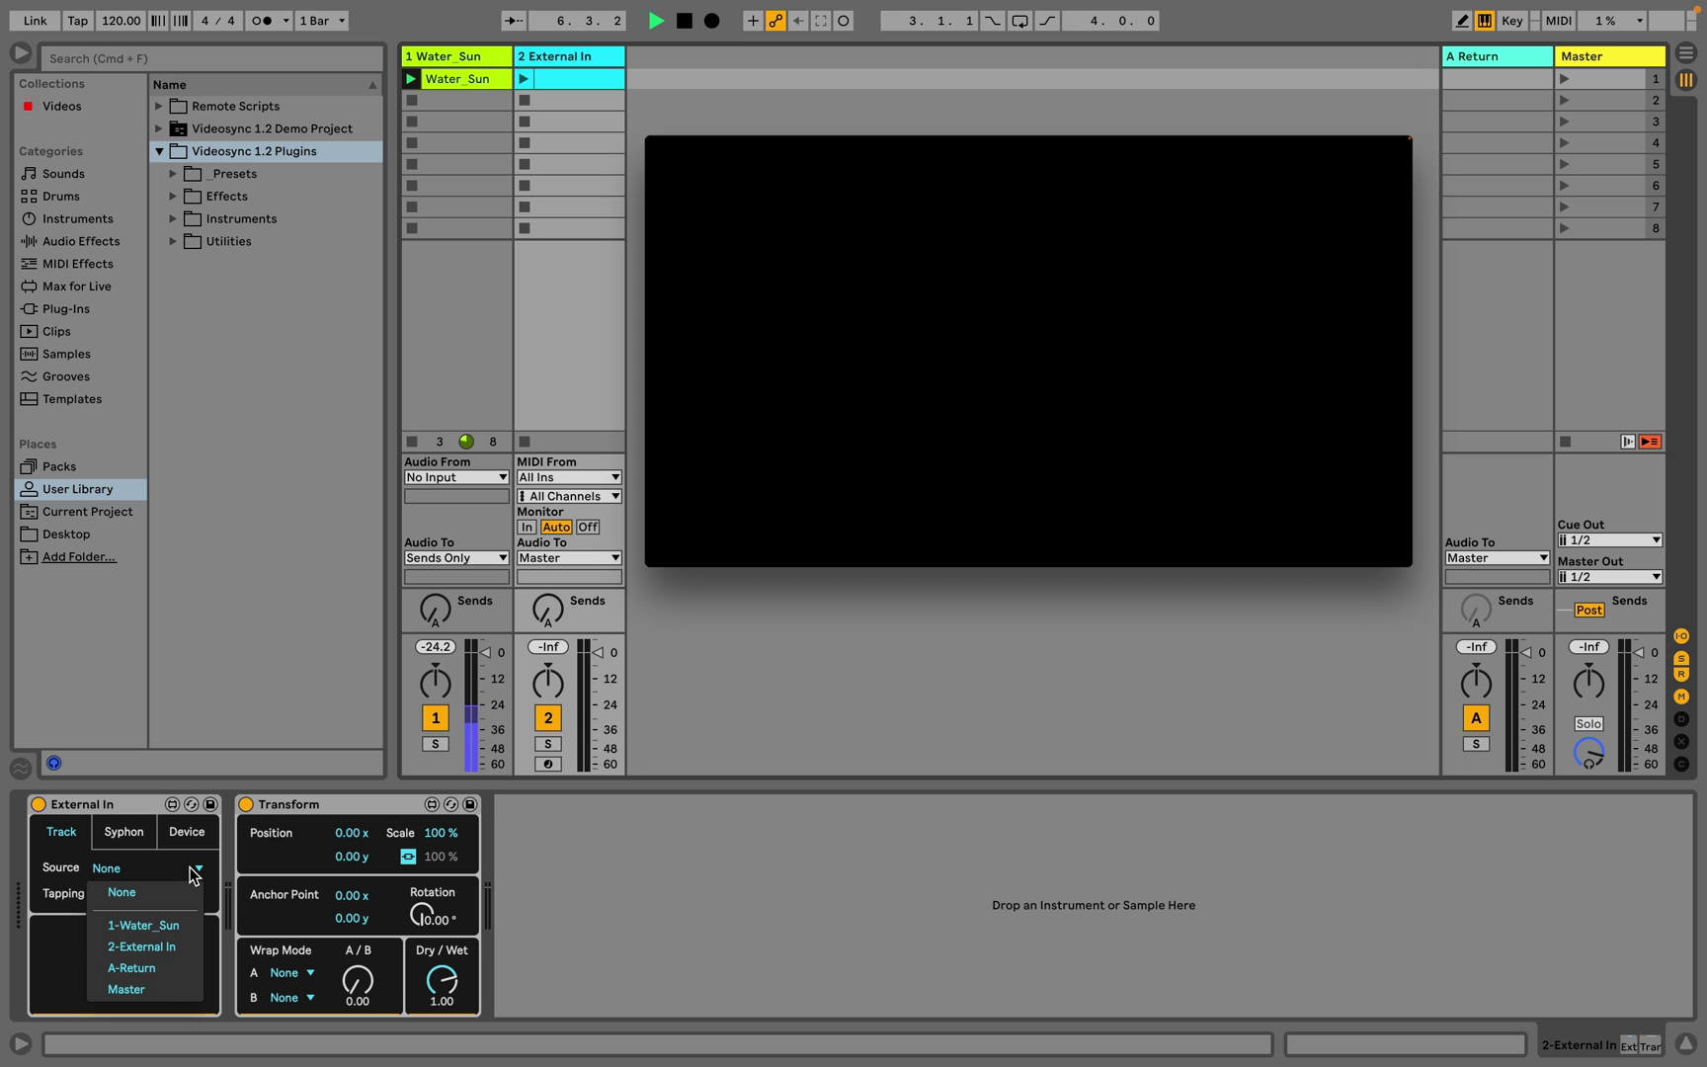
left_click(189, 926)
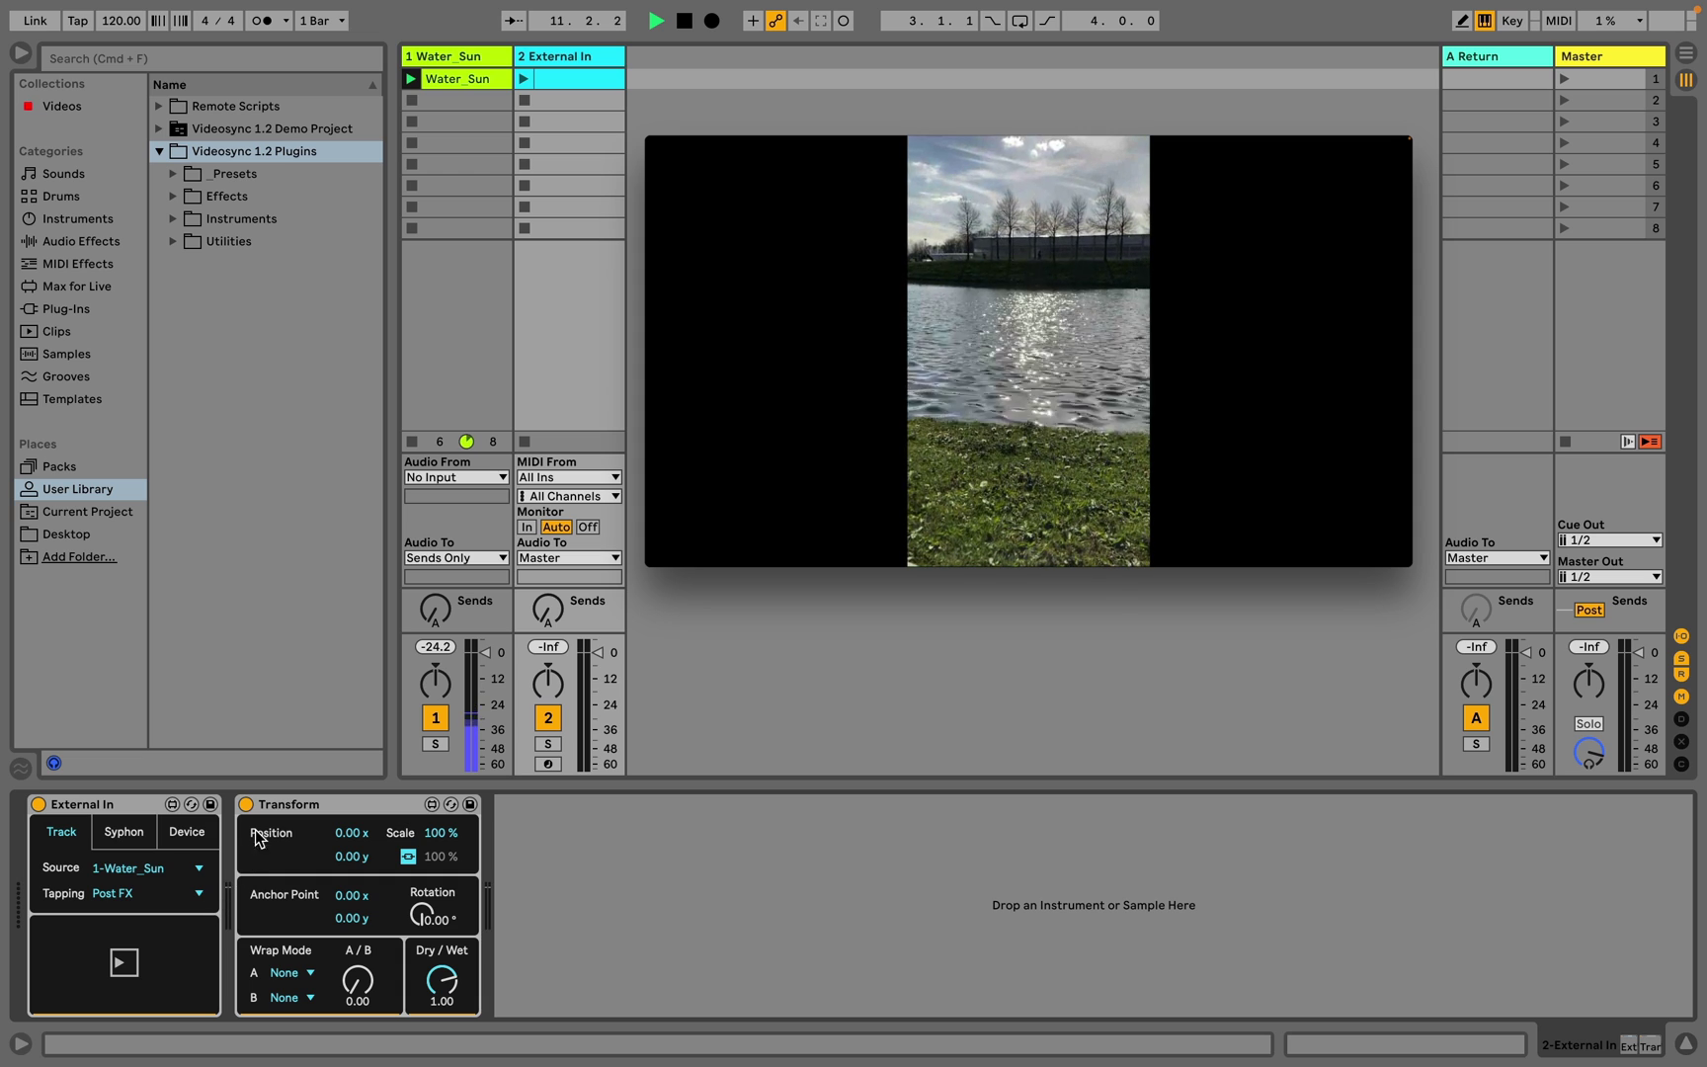
left_click(525, 79)
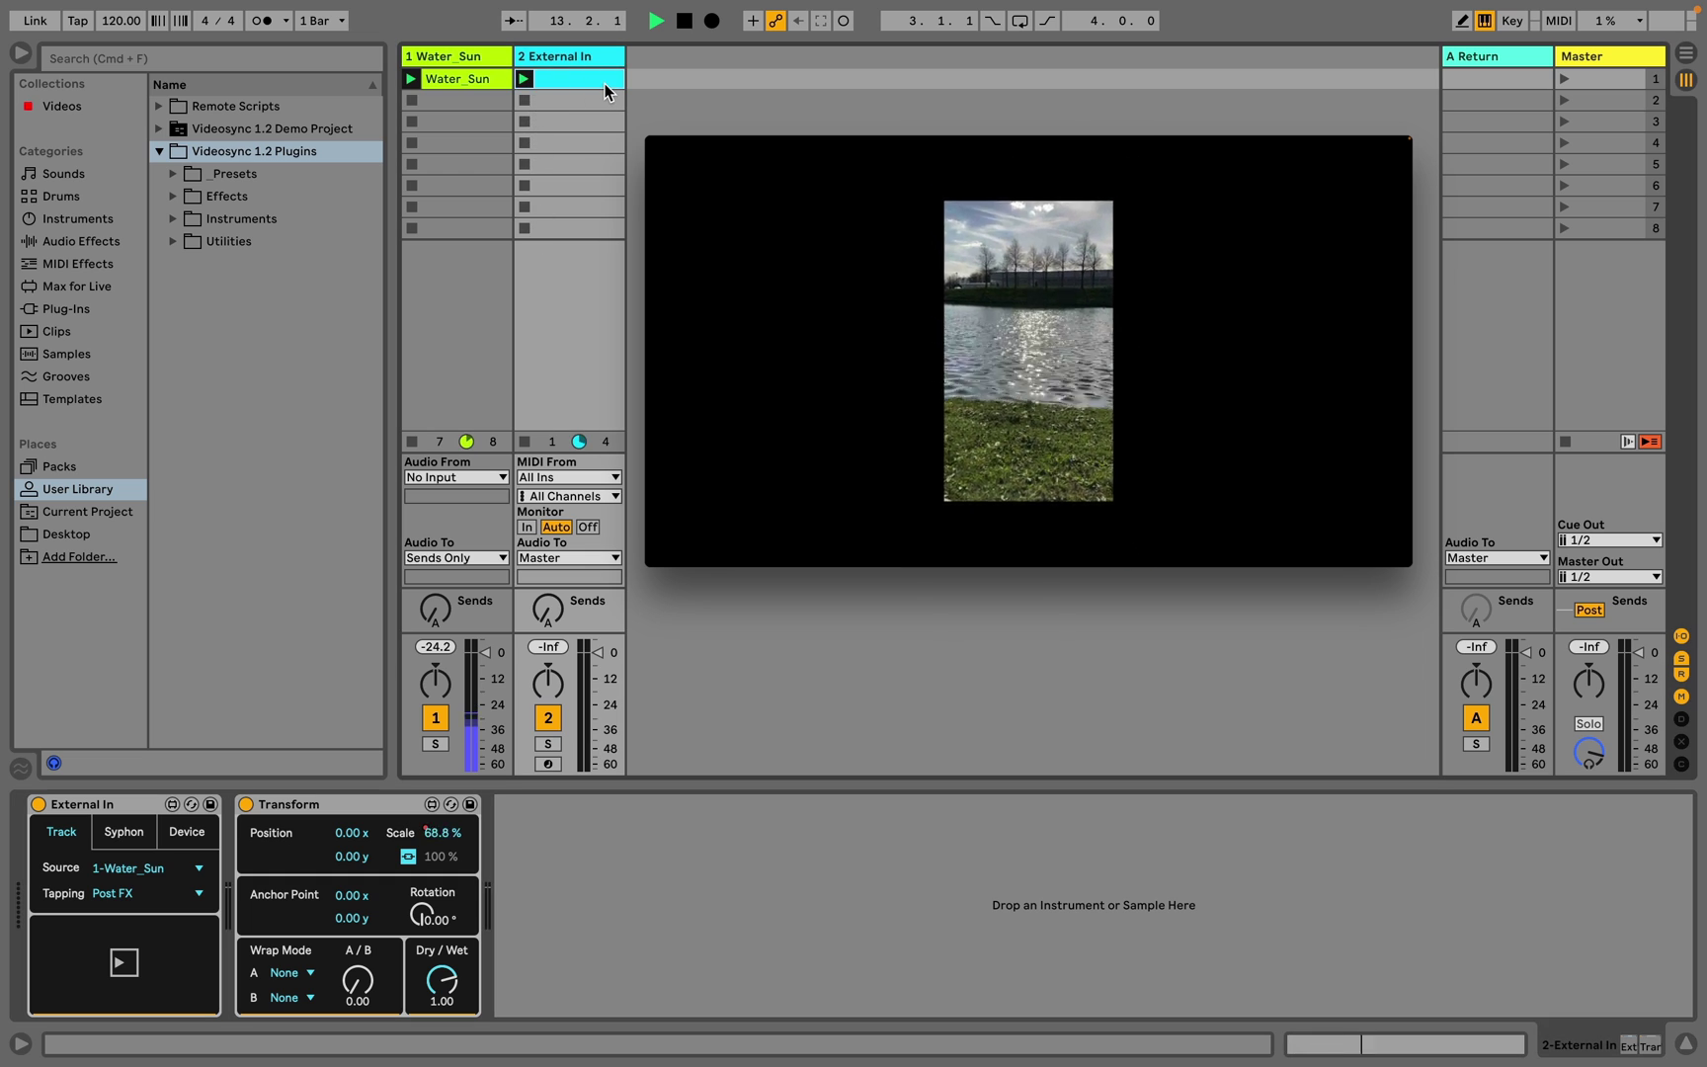
left_click(601, 81)
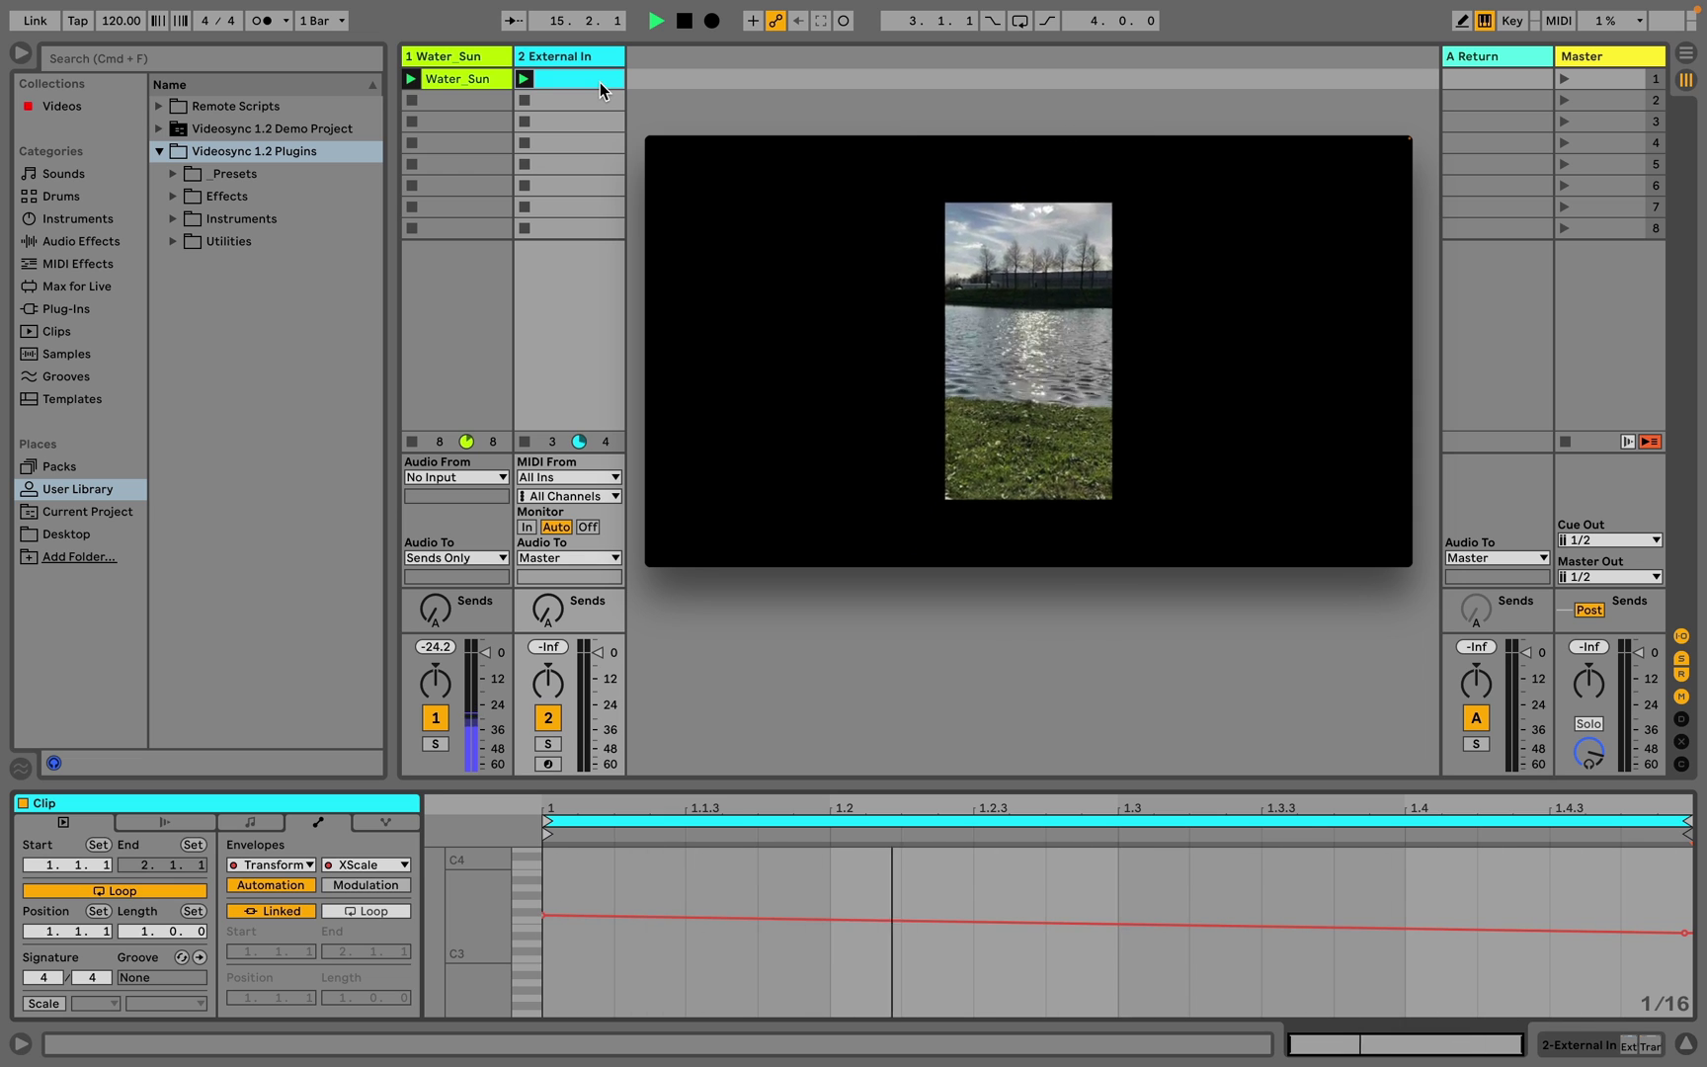
key("shift+Tab")
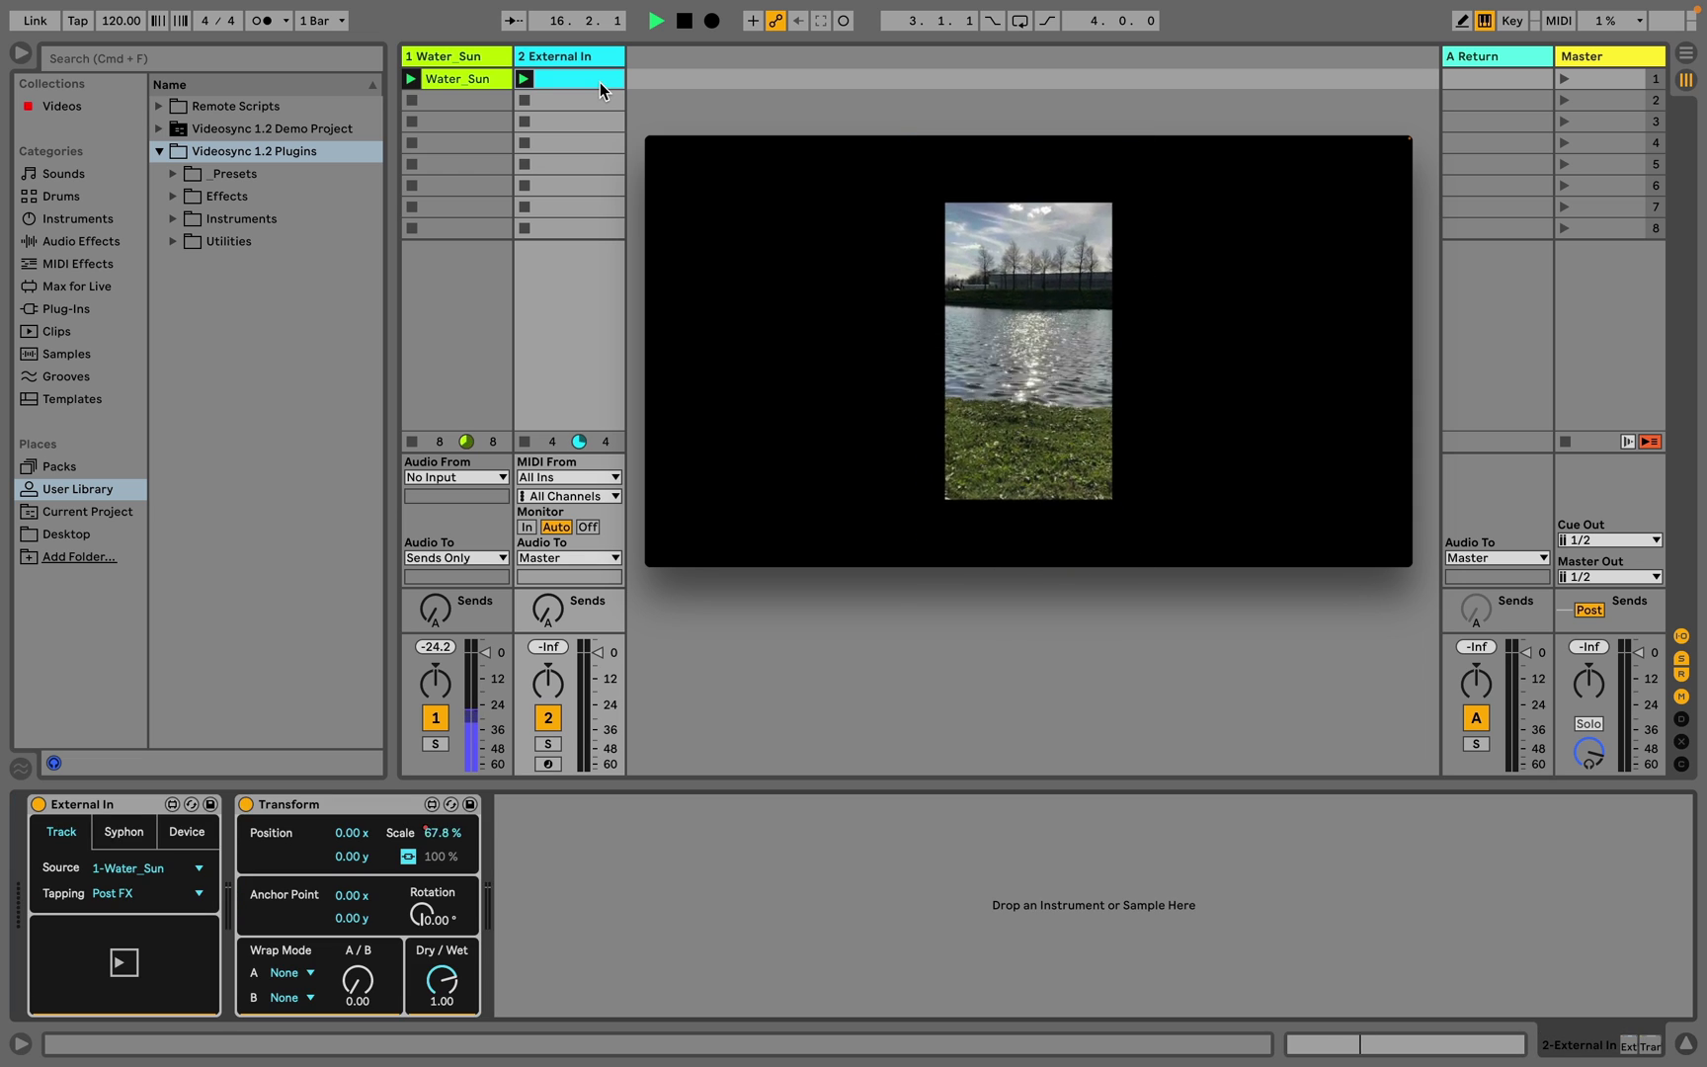
left_click(246, 804)
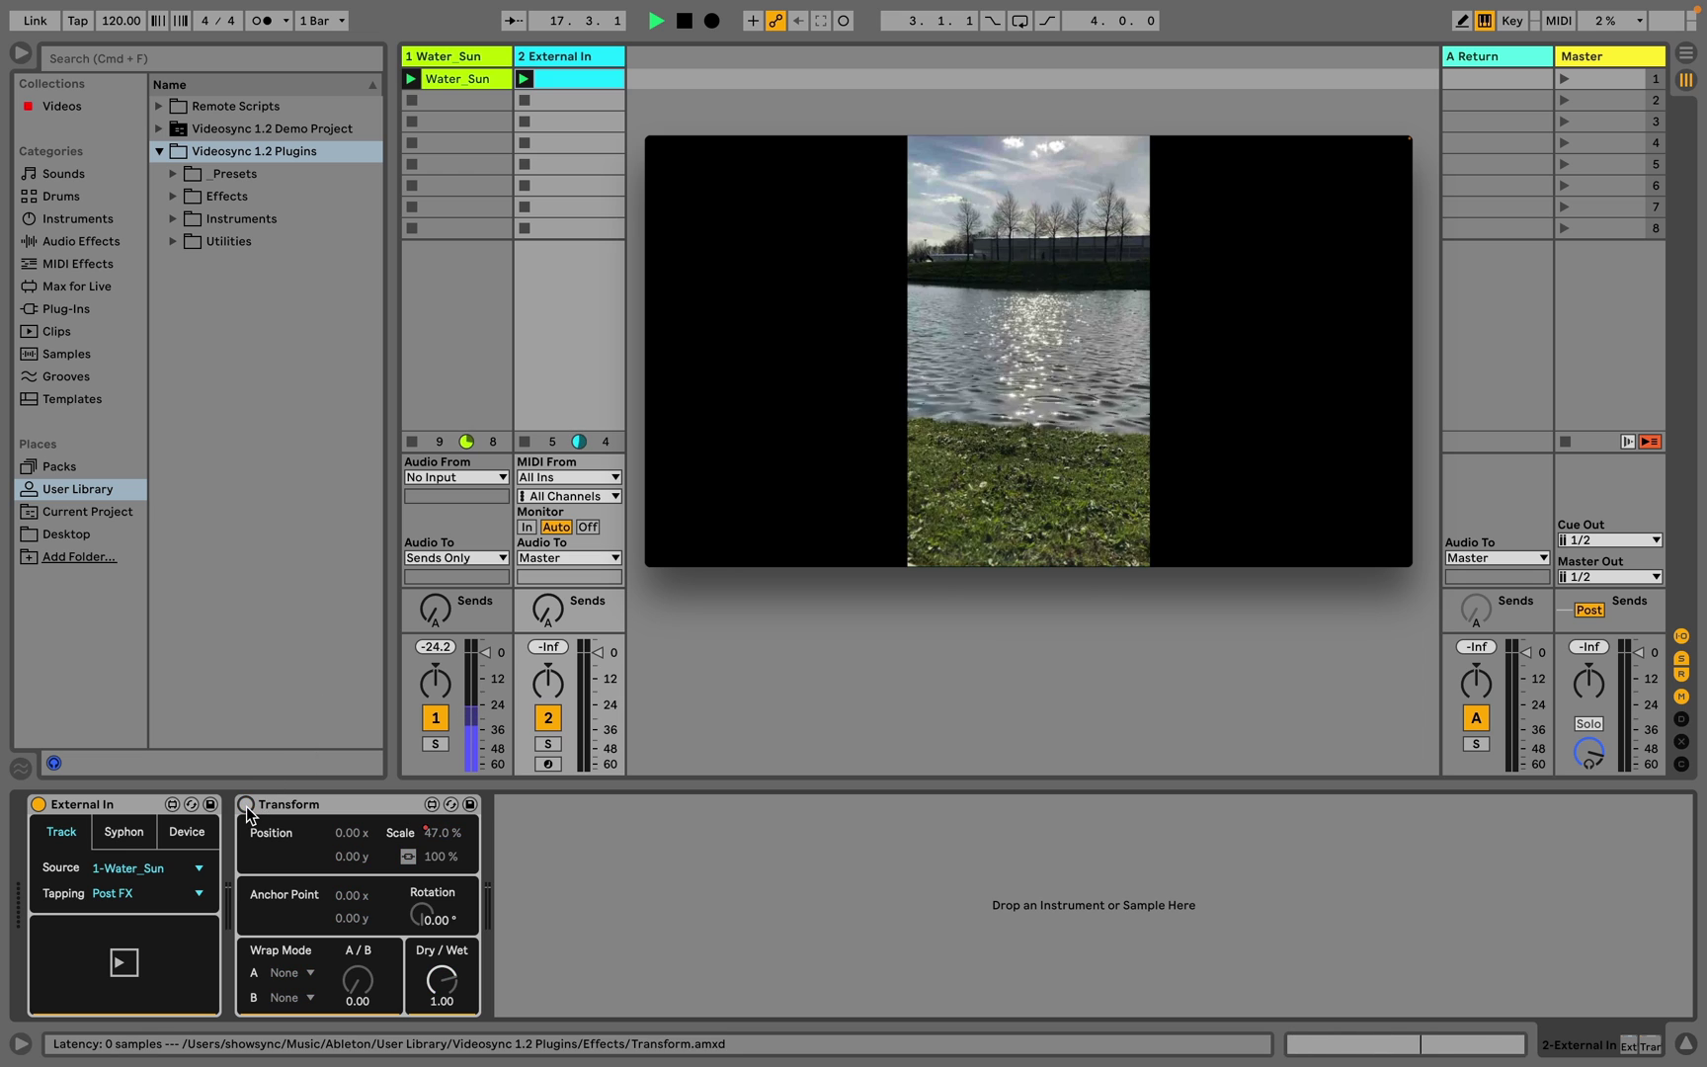
Step: Receive Resolume's Arena Composition via Syphon, check it in Resolume, then switch External In to Device input
left_click(142, 836)
left_click(170, 868)
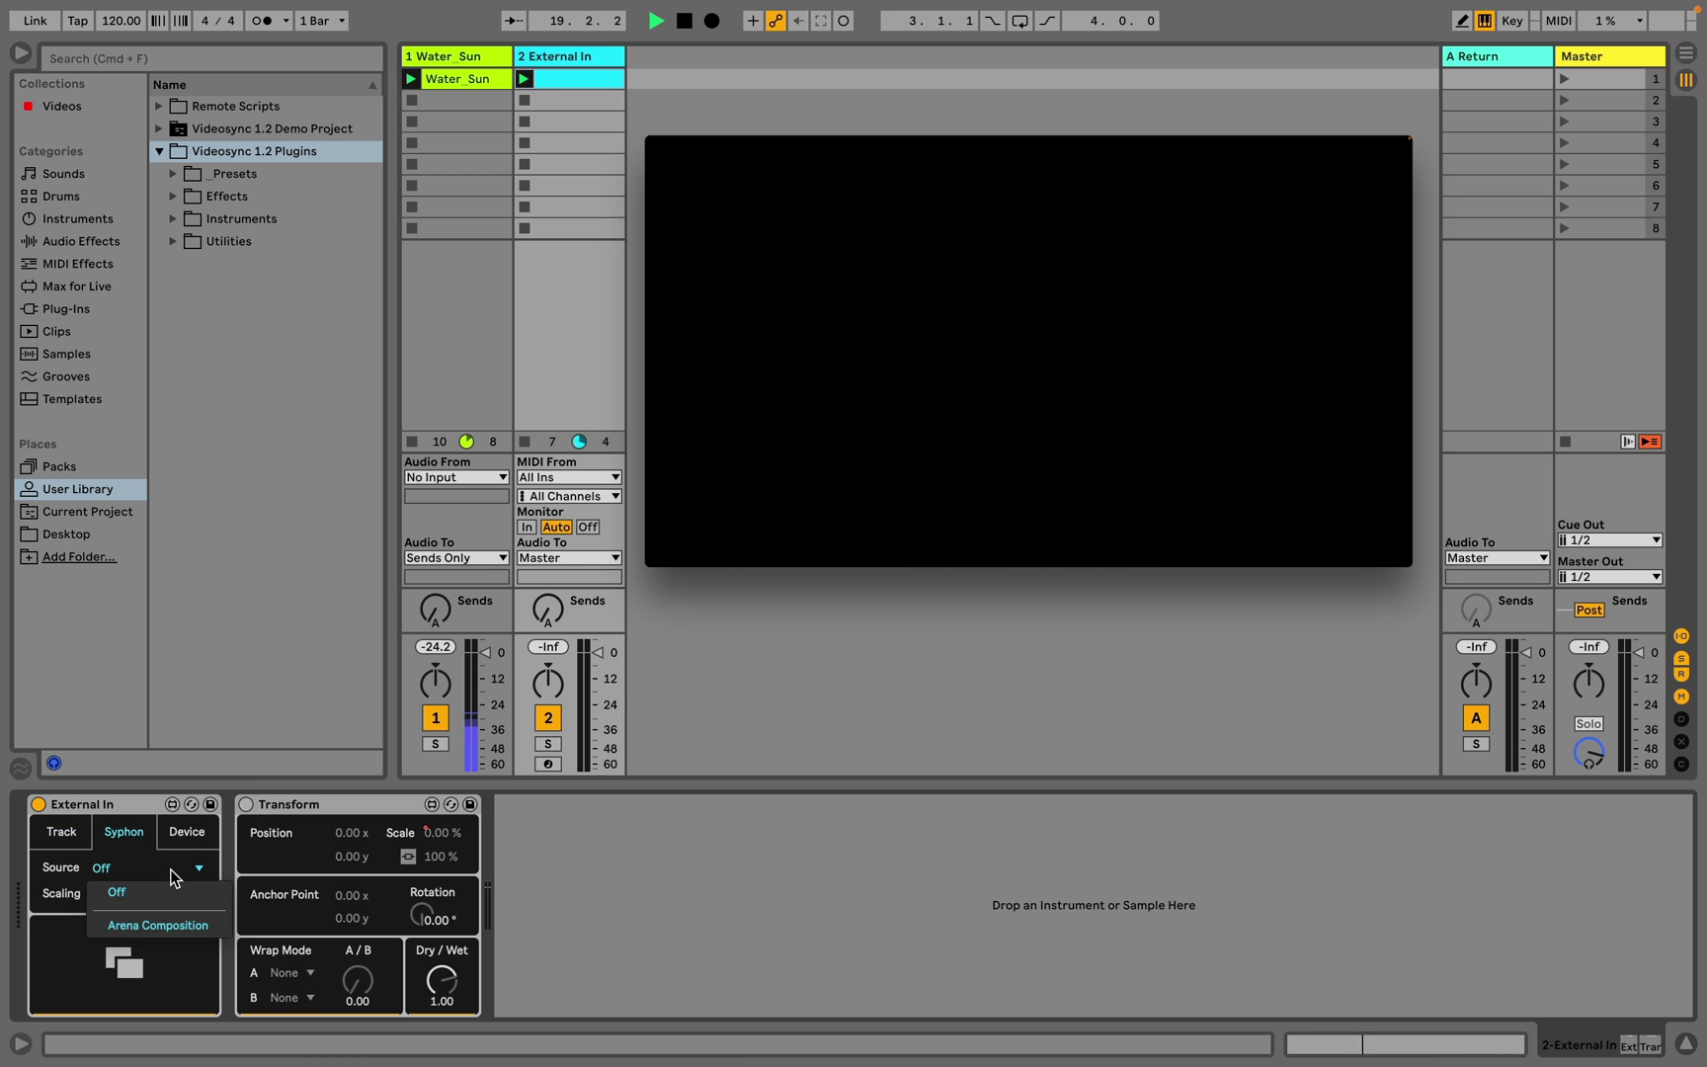
left_click(216, 921)
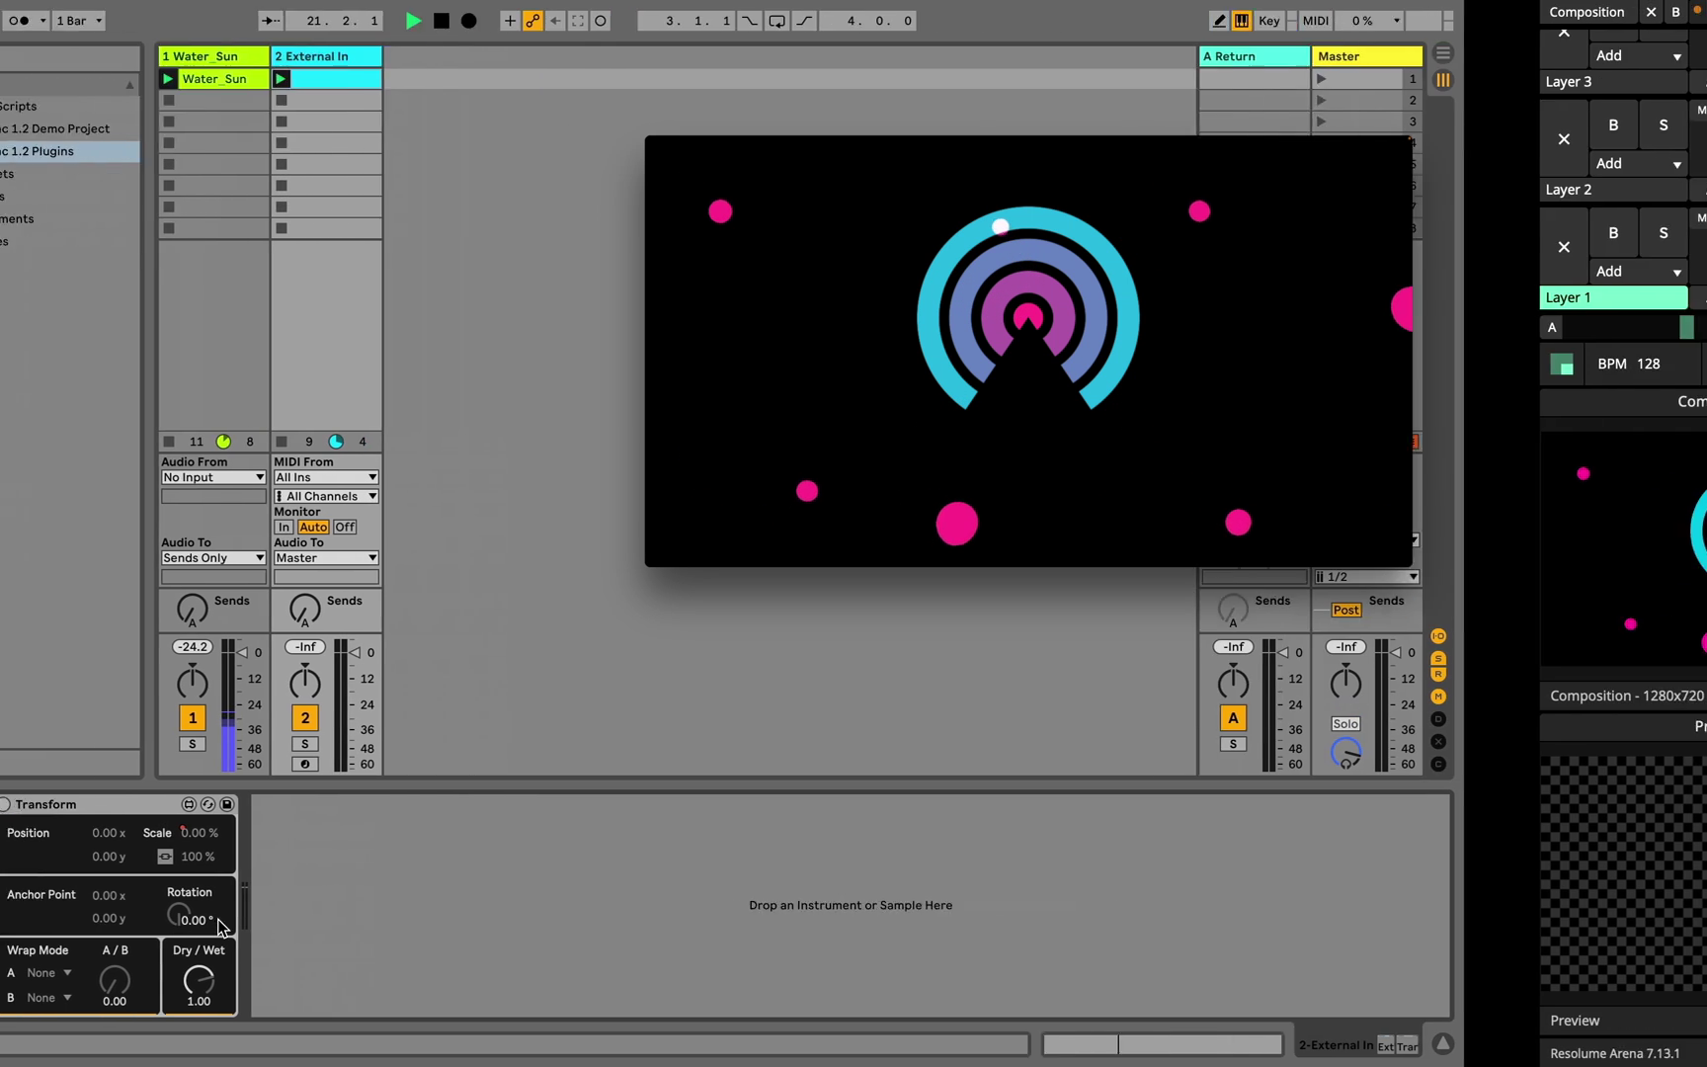
key("ctrl+Right")
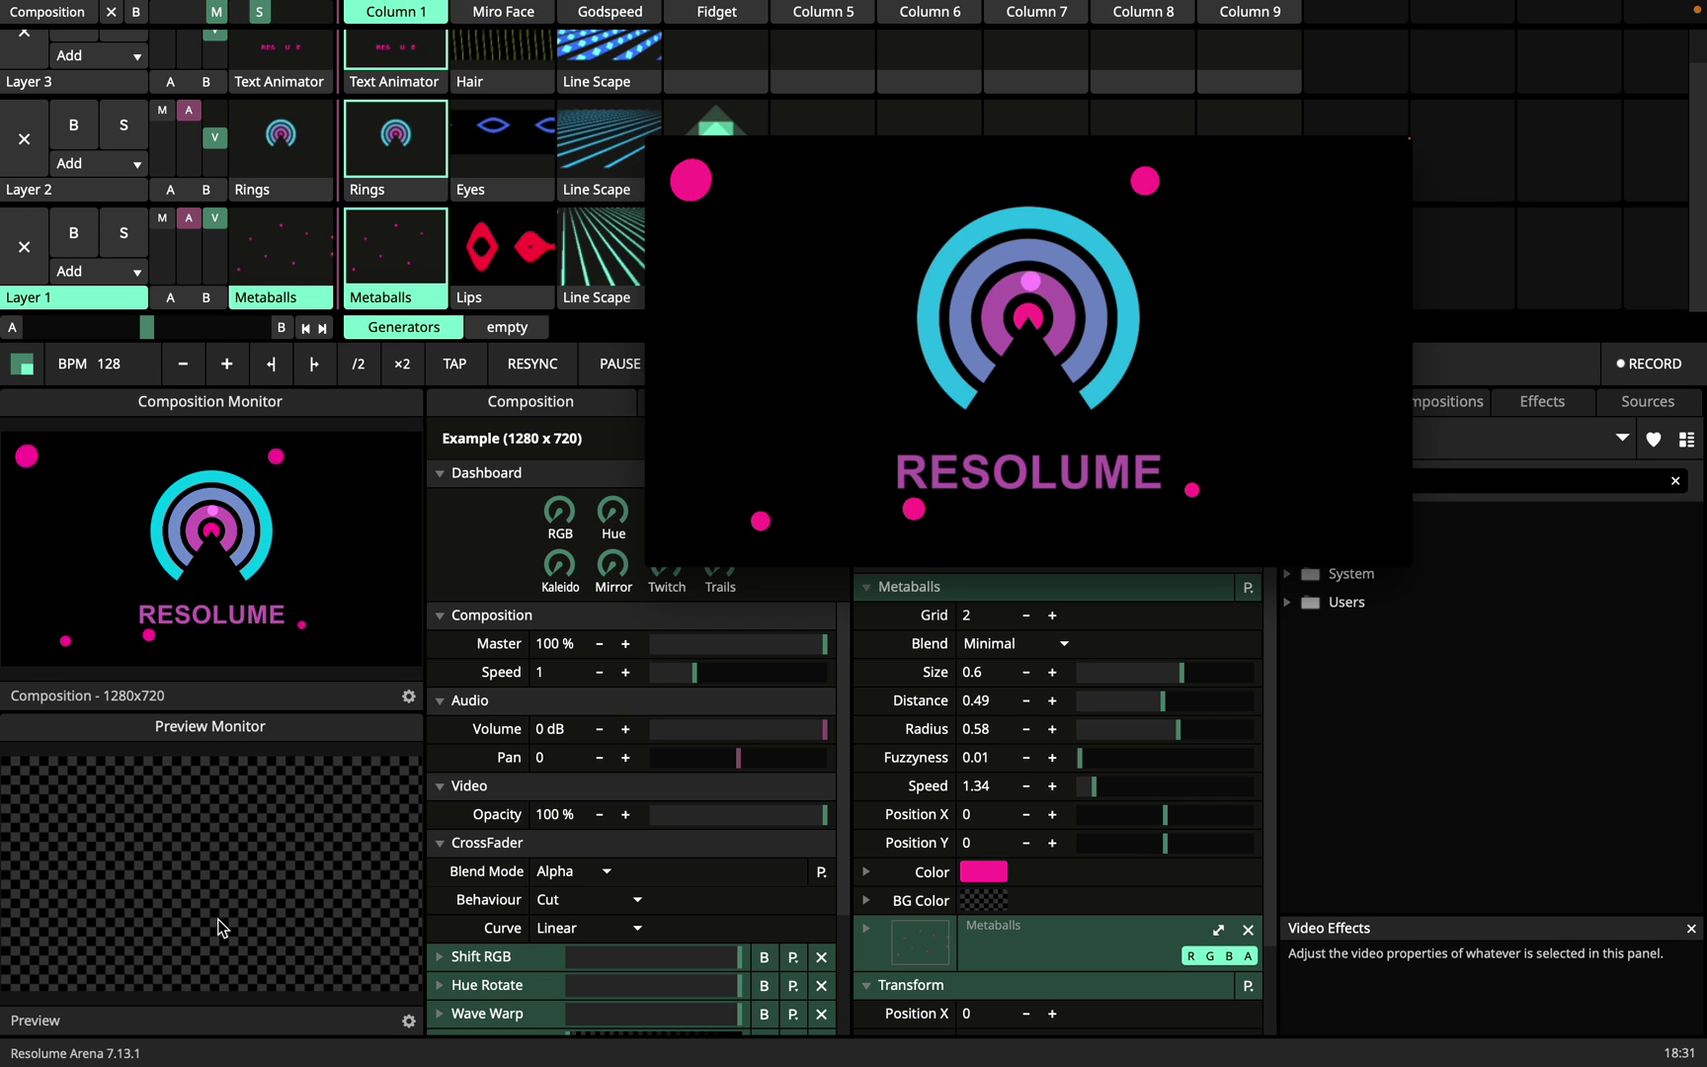
key("ctrl+Left")
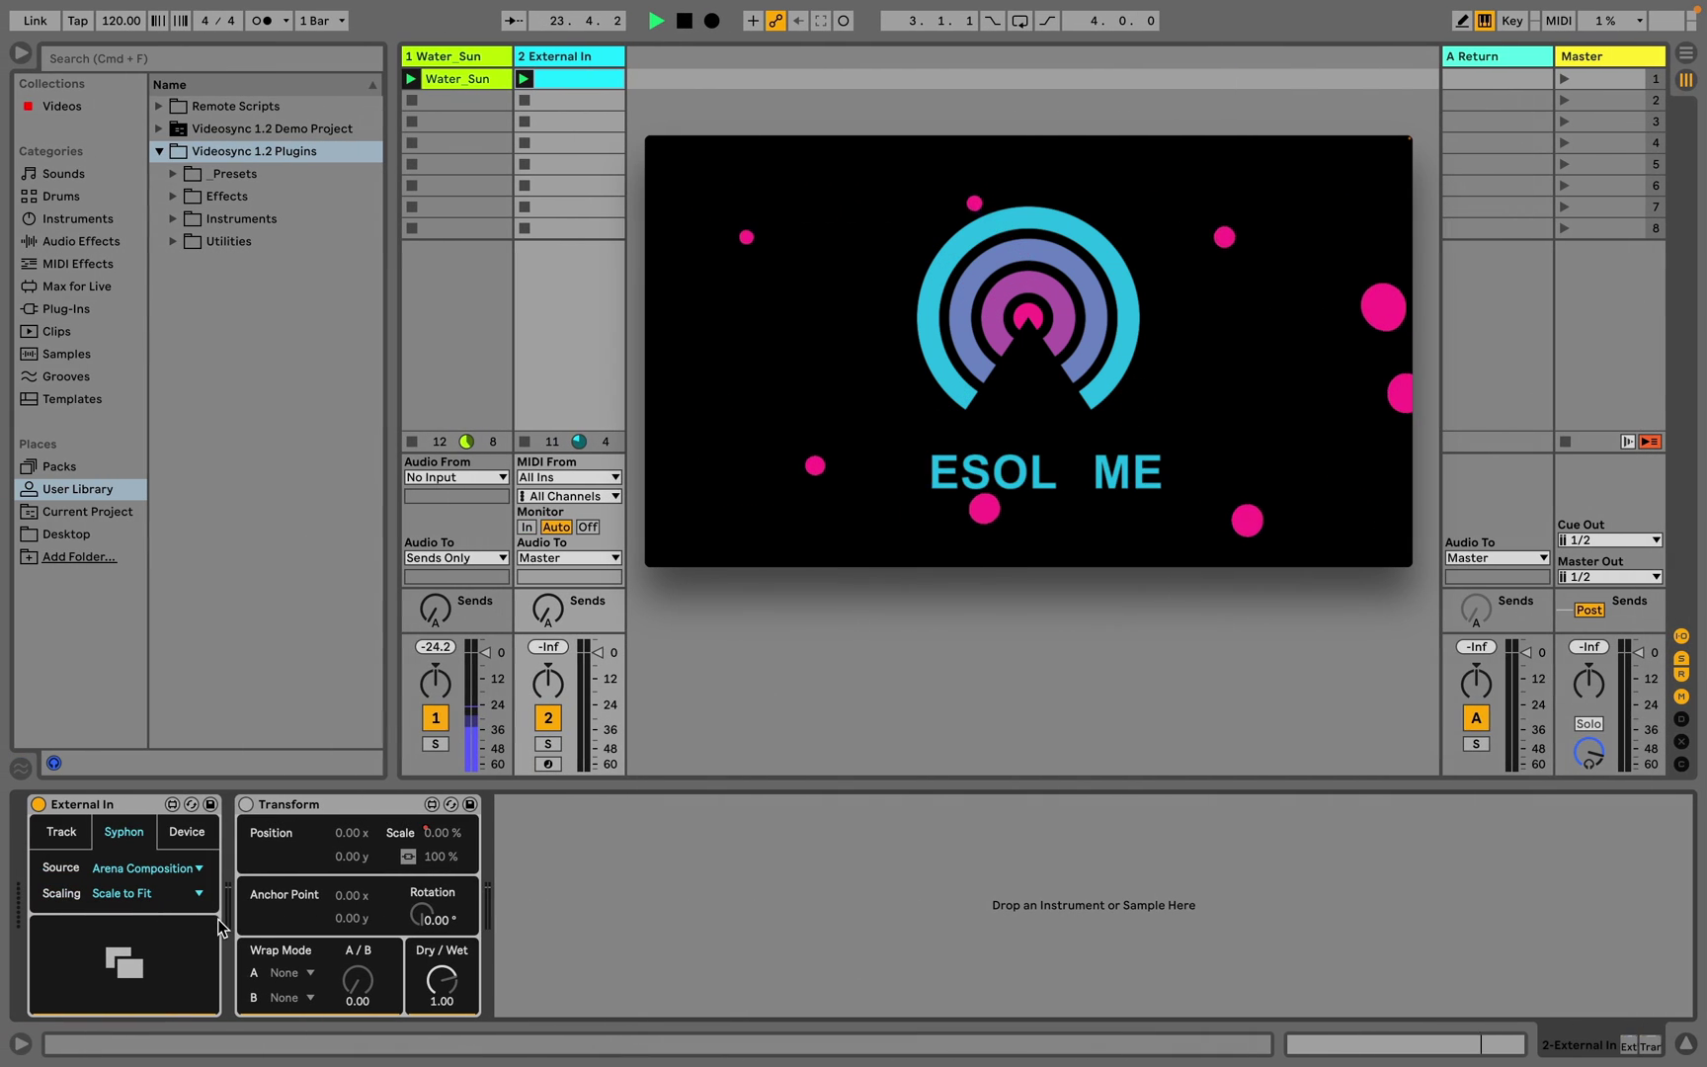
left_click(196, 845)
Step: Choose FaceTime HD Camera as the External In device source
left_click(196, 868)
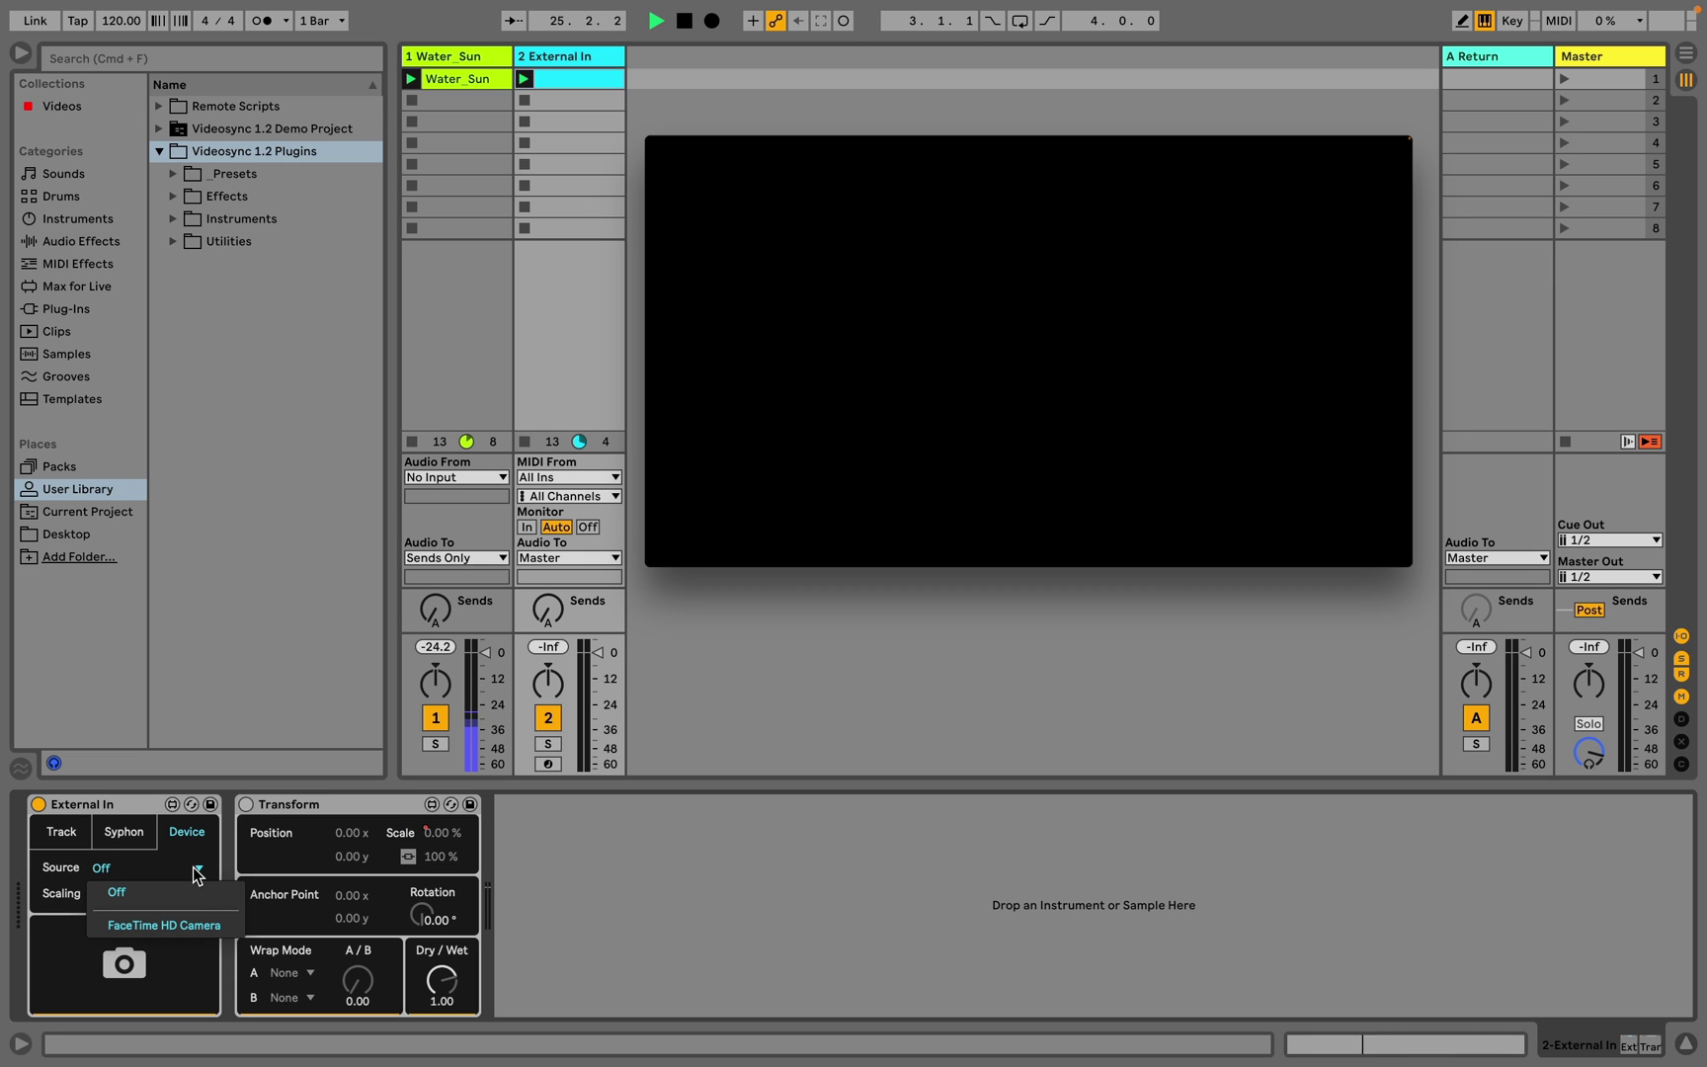
left_click(236, 926)
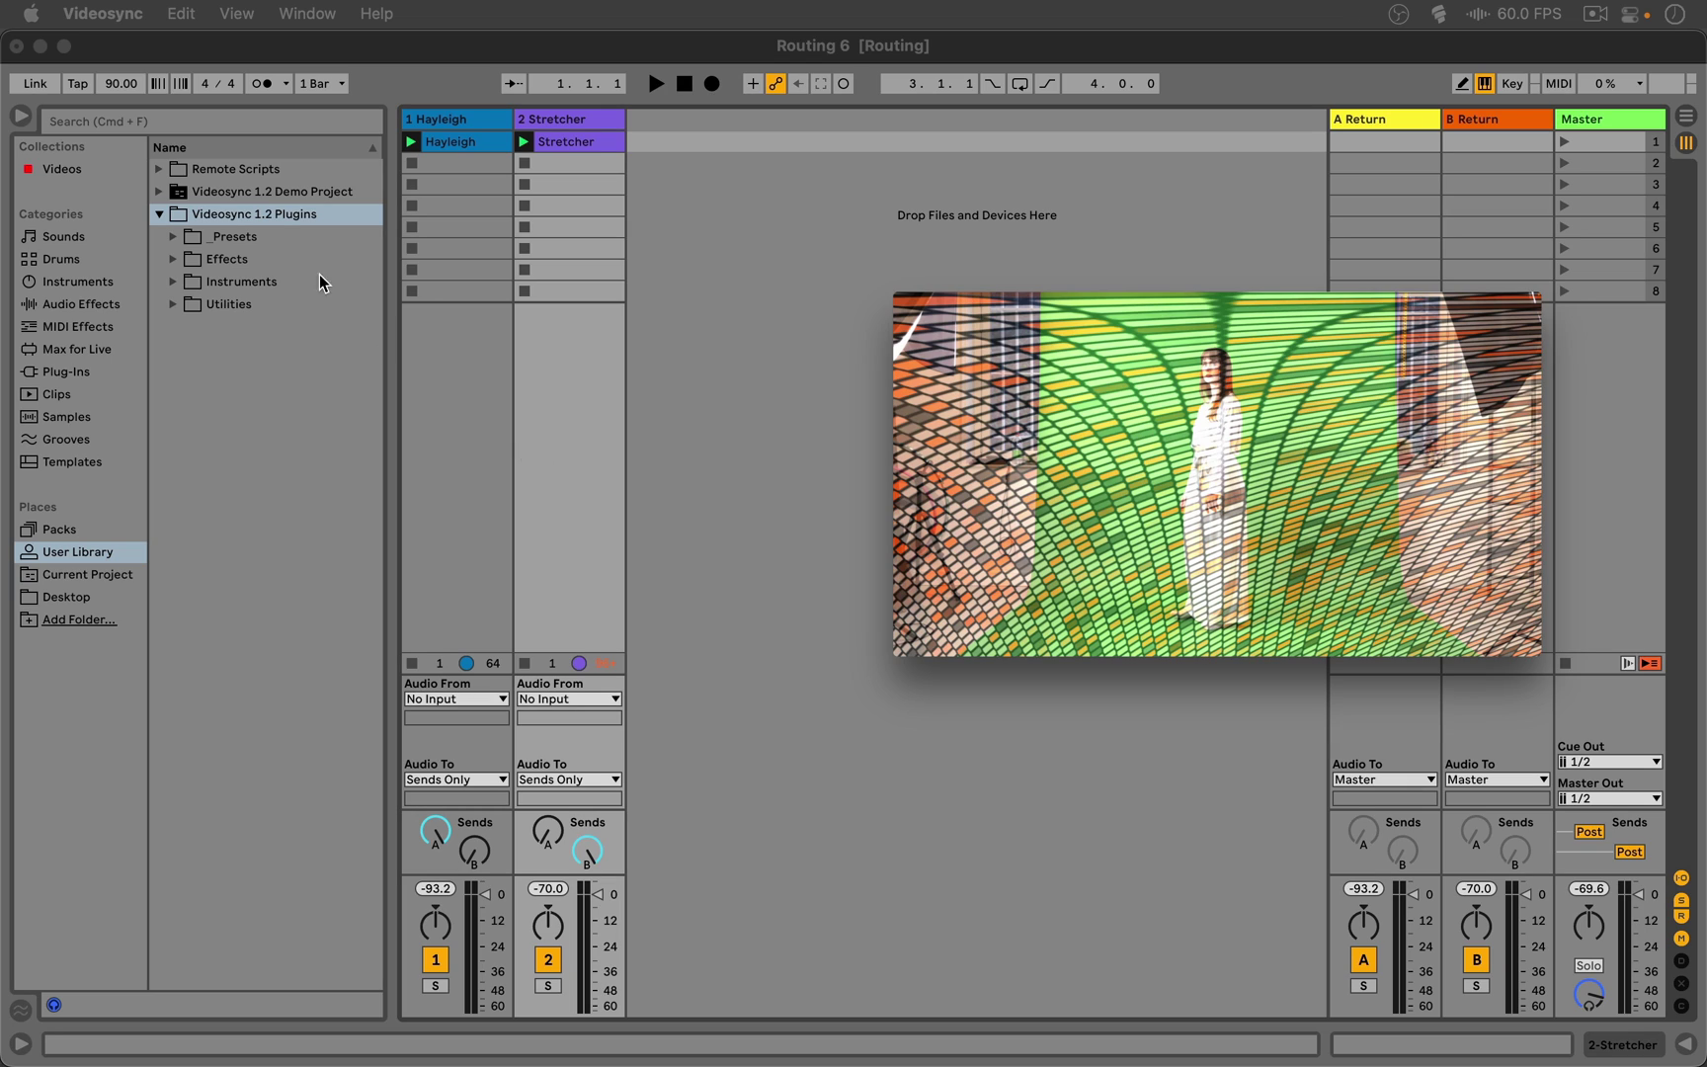
Step: Enable Master Syphon Out and Return Track Syphon Out in Videosync's IO preferences, then close them
left_click(132, 20)
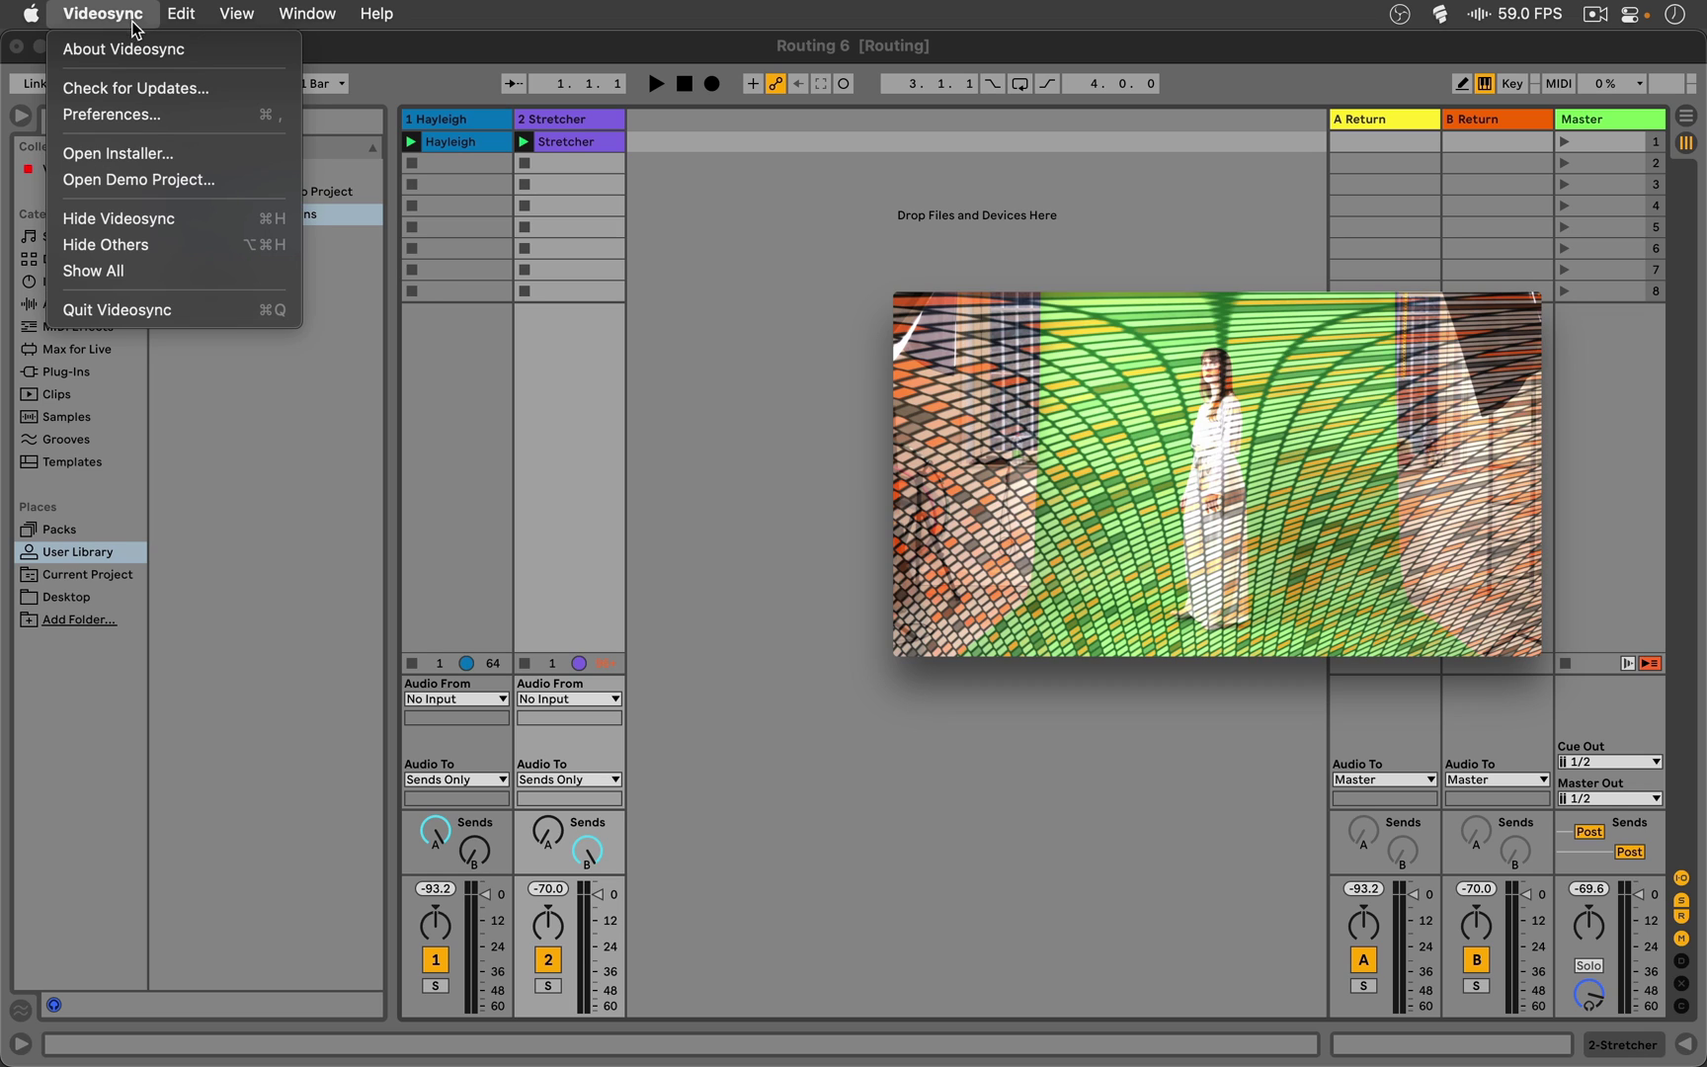
left_click(212, 120)
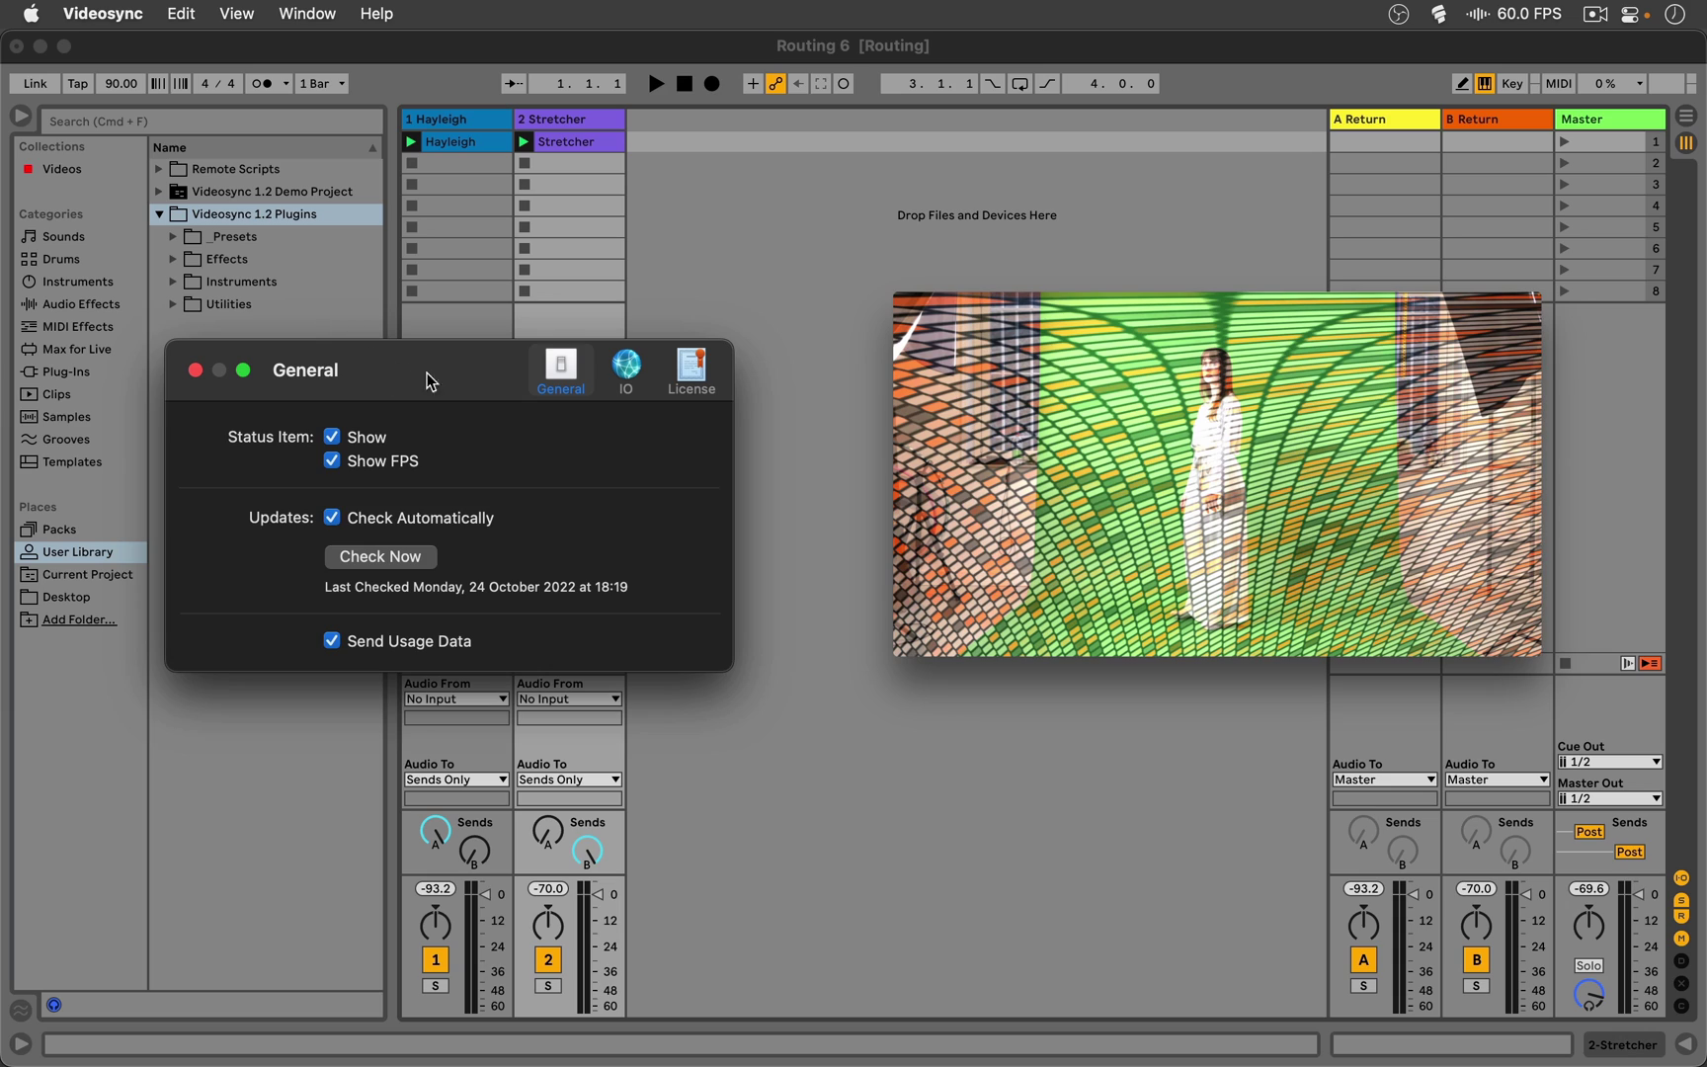
left_click(624, 373)
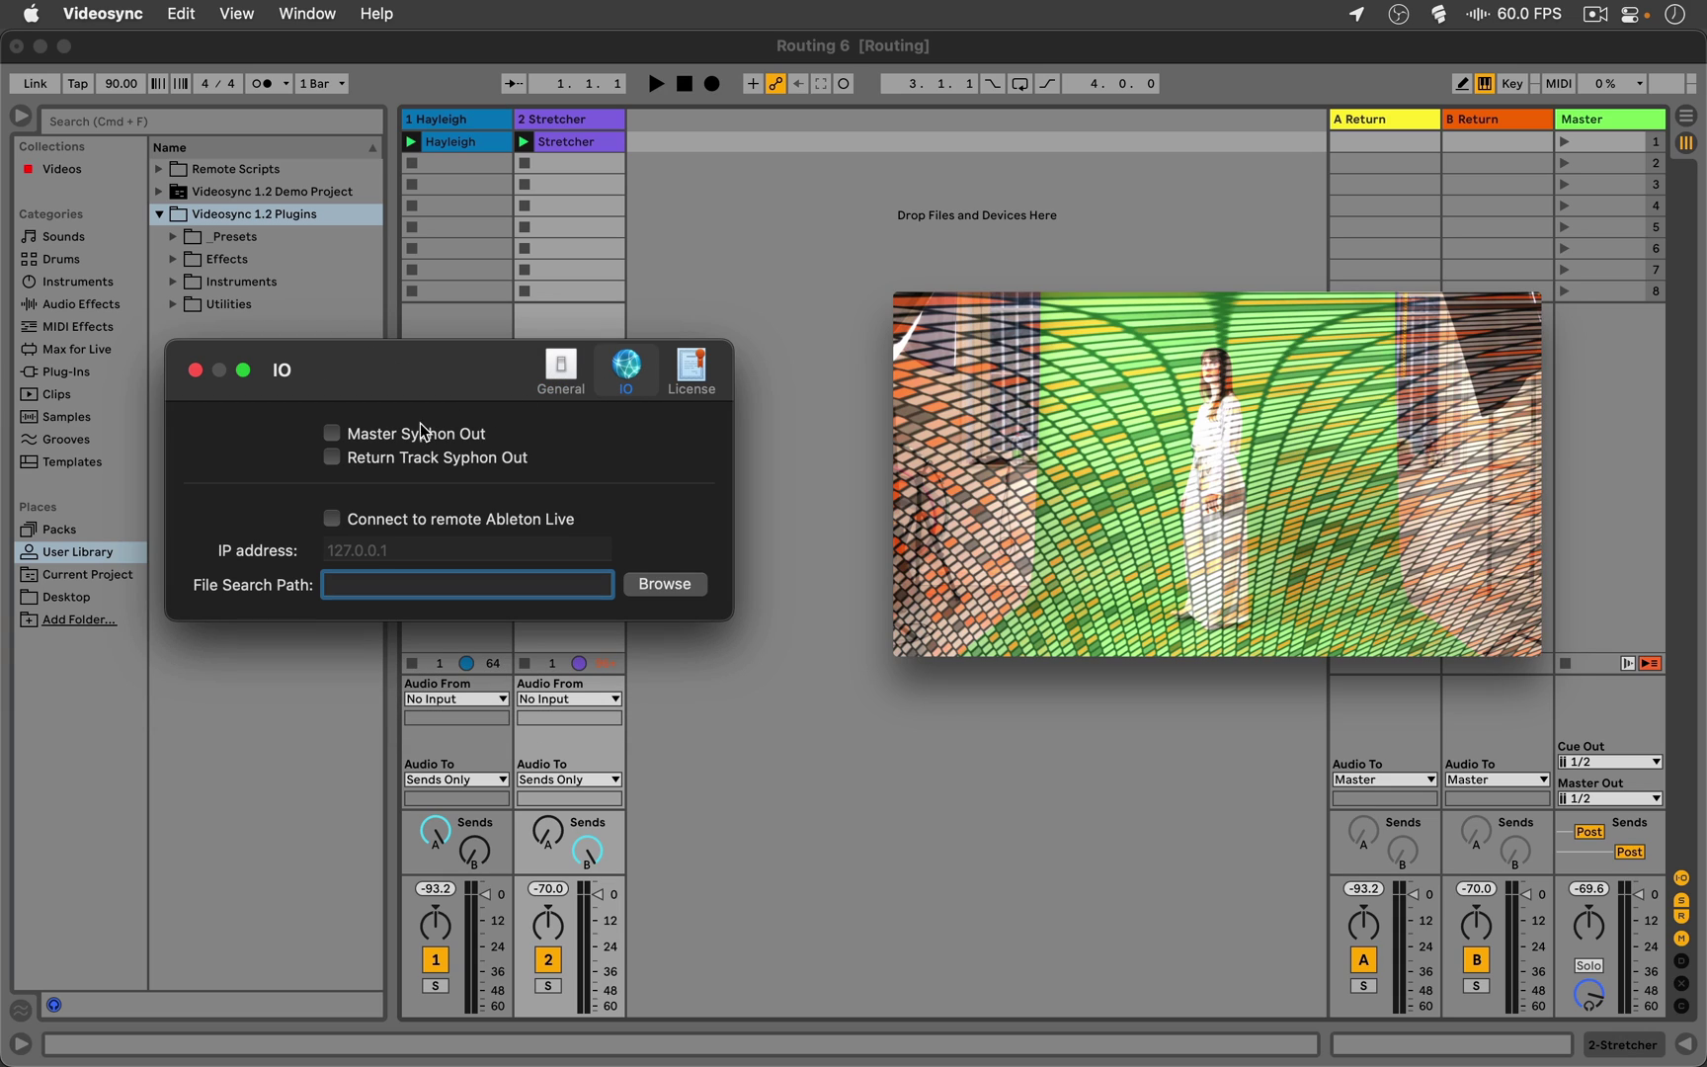
left_click(333, 438)
left_click(333, 457)
left_click(195, 371)
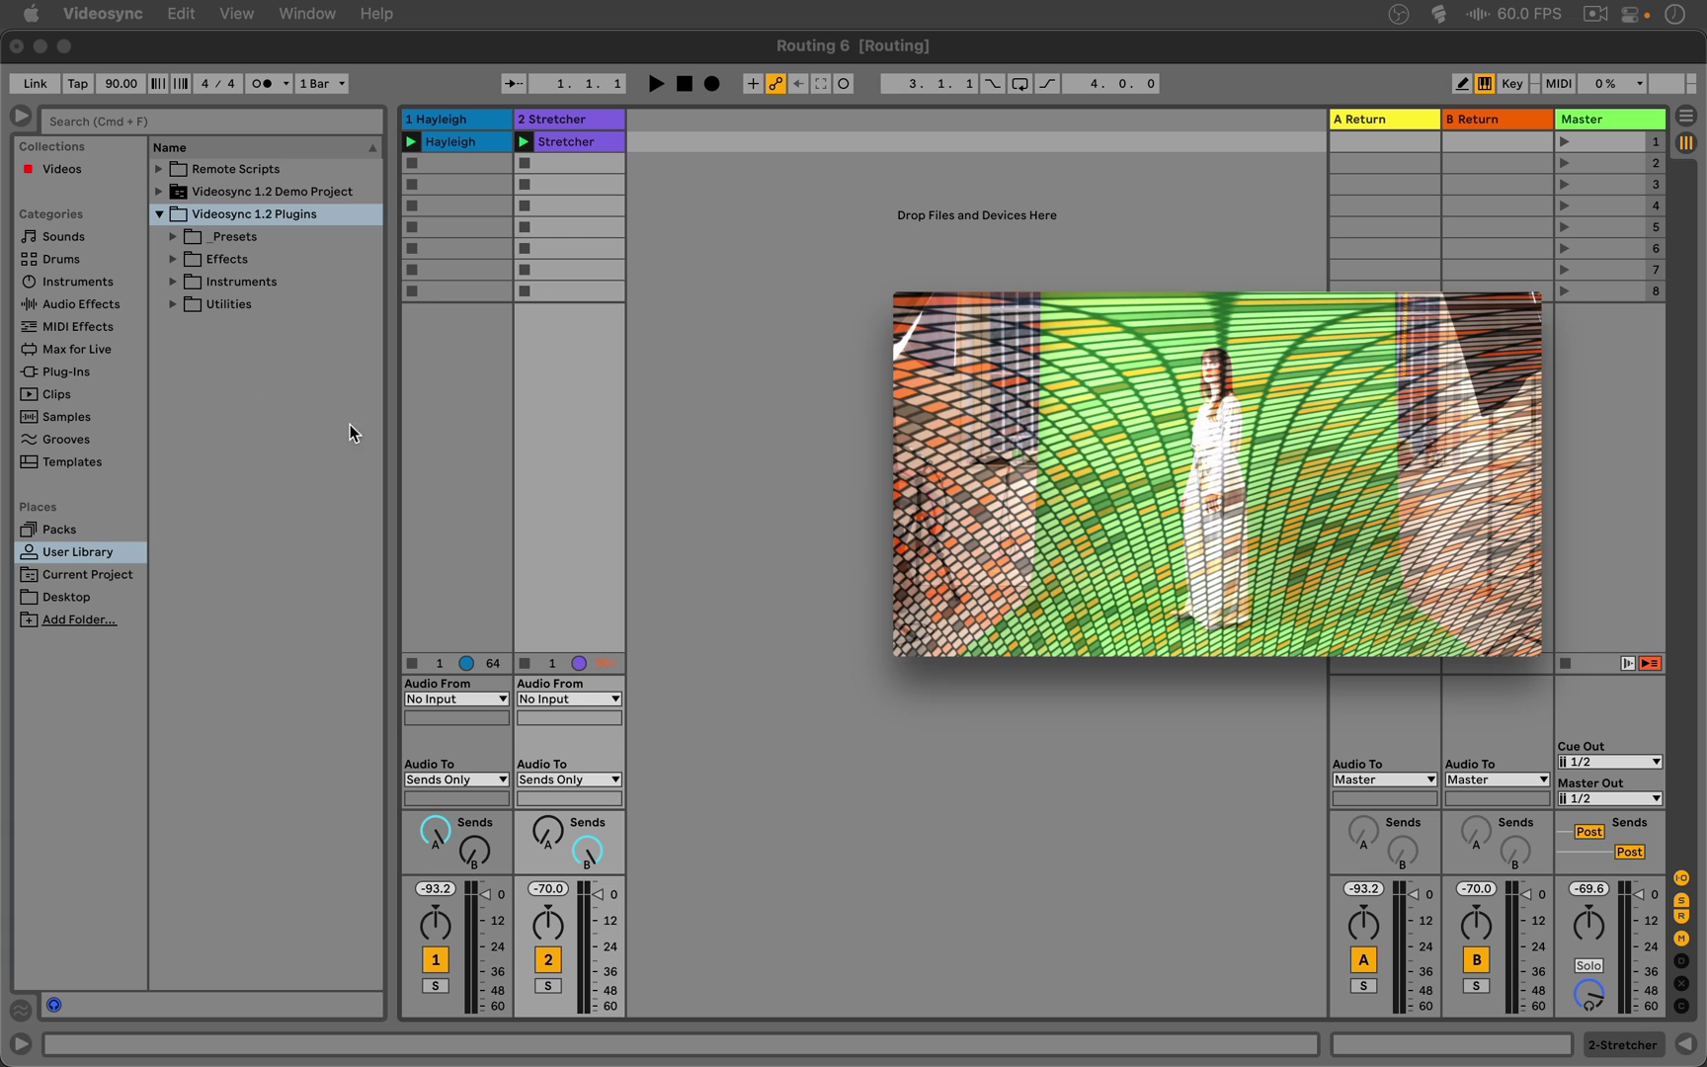
Step: Start playback of the Routing 6 set in Ableton Live
left_click(564, 480)
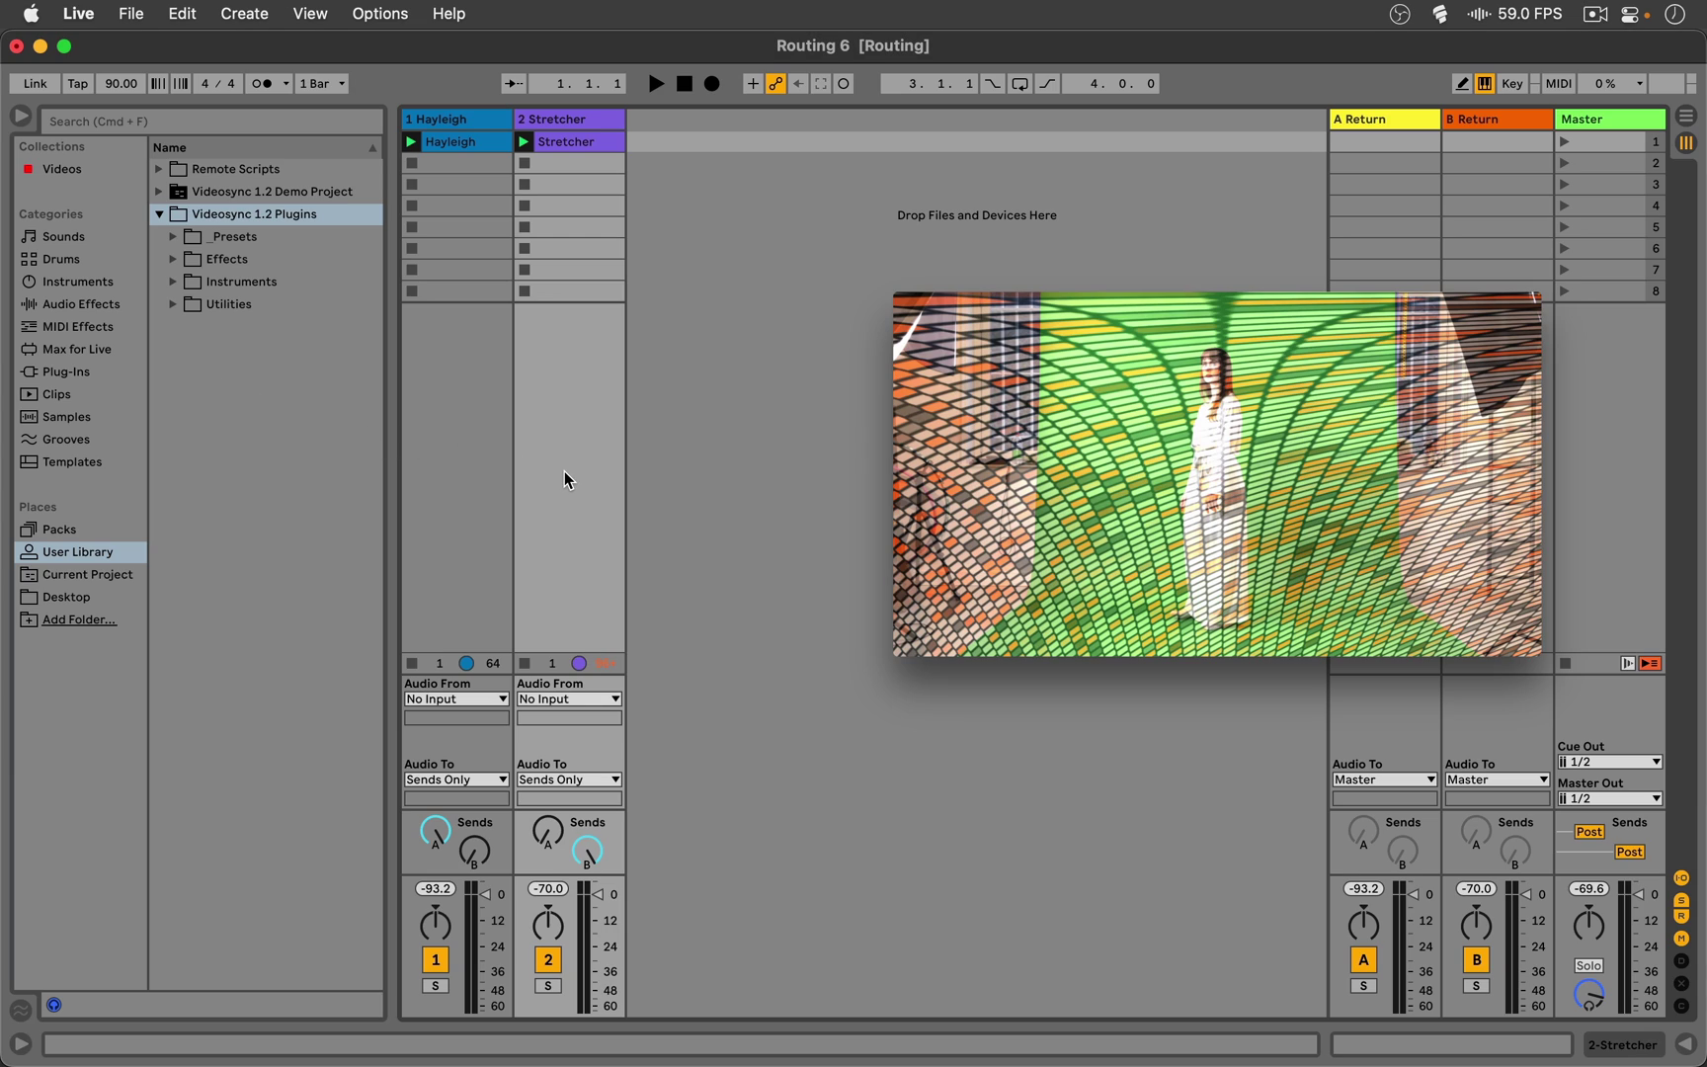
key("space")
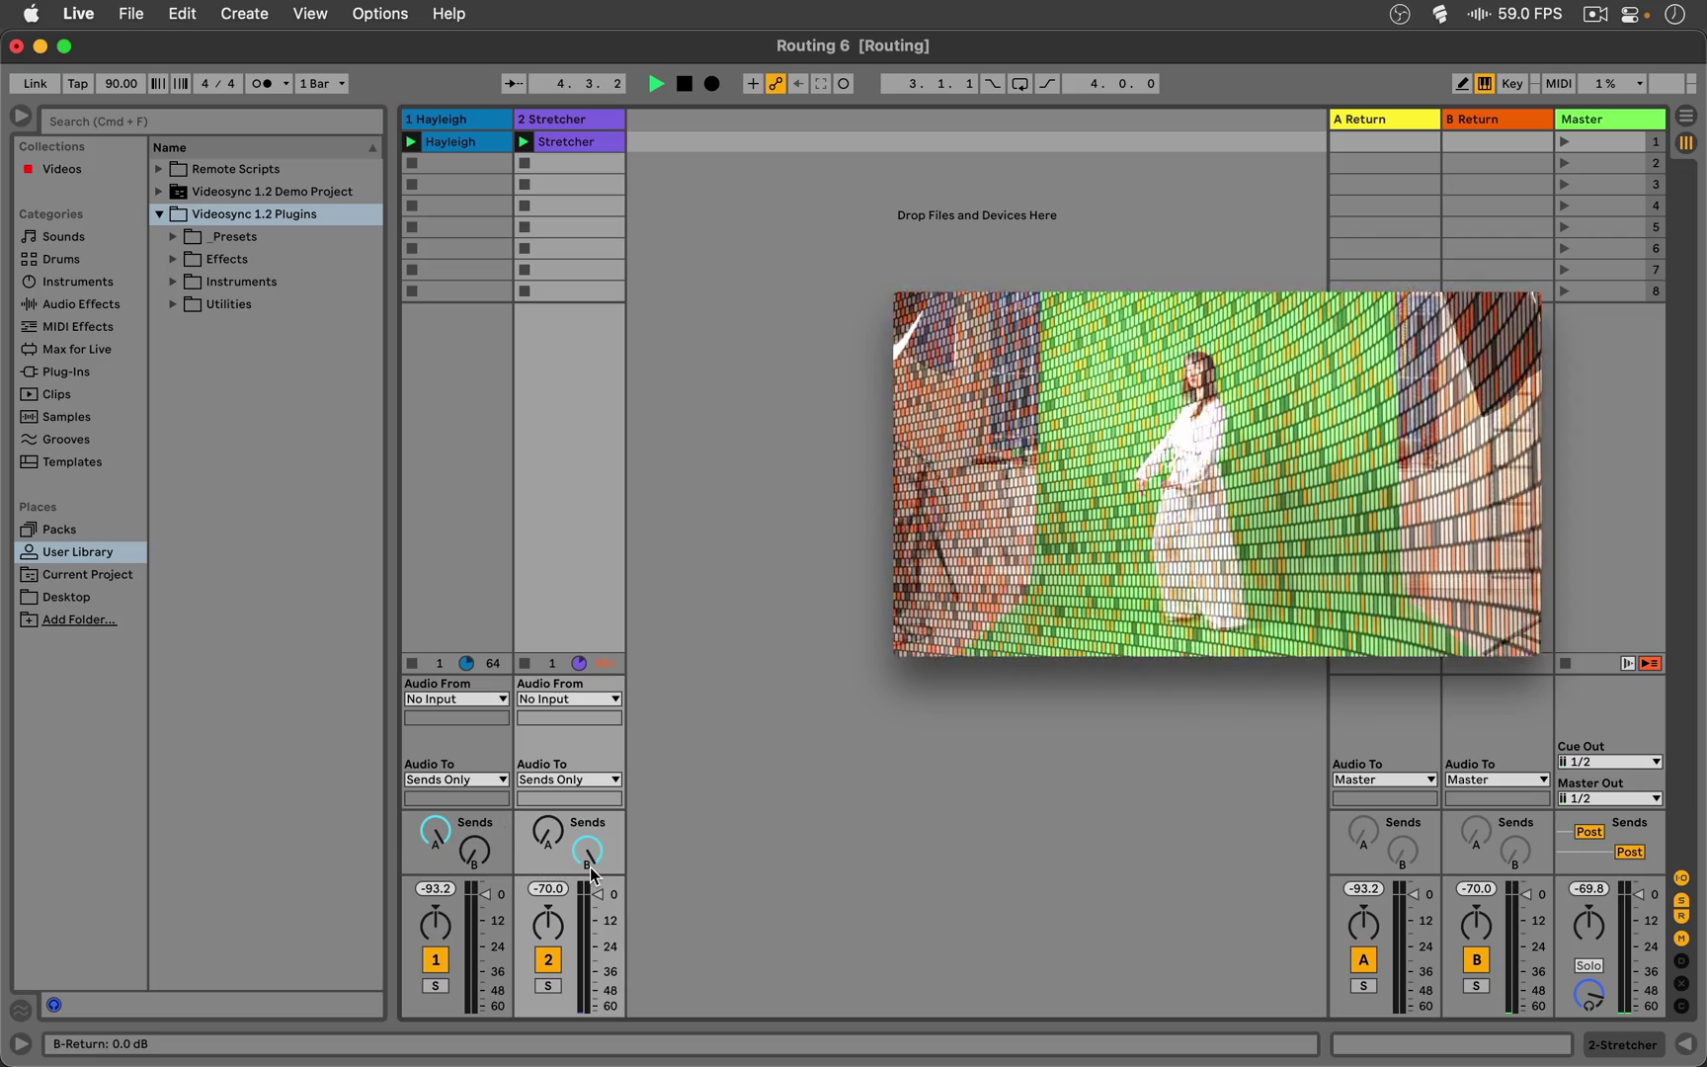
Step: In OBS Studio, add a Syphon Client source named Videosync A
mouse_move(796, 1051)
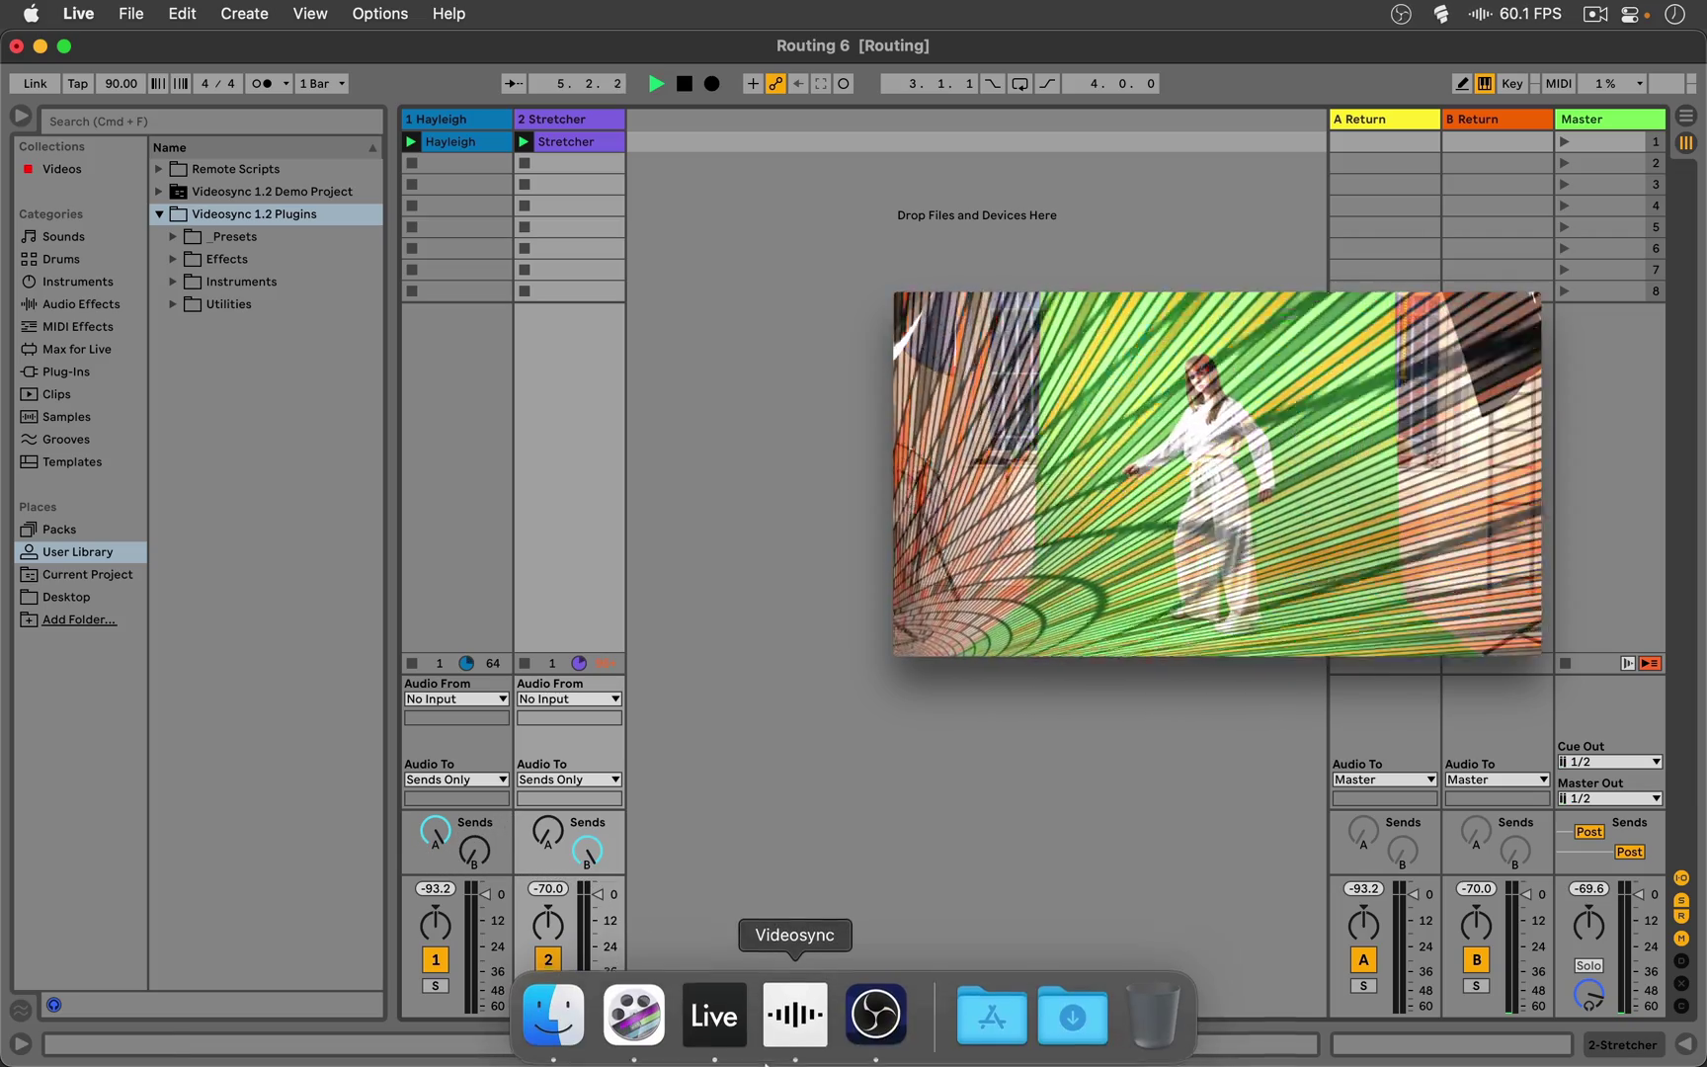
left_click(865, 1049)
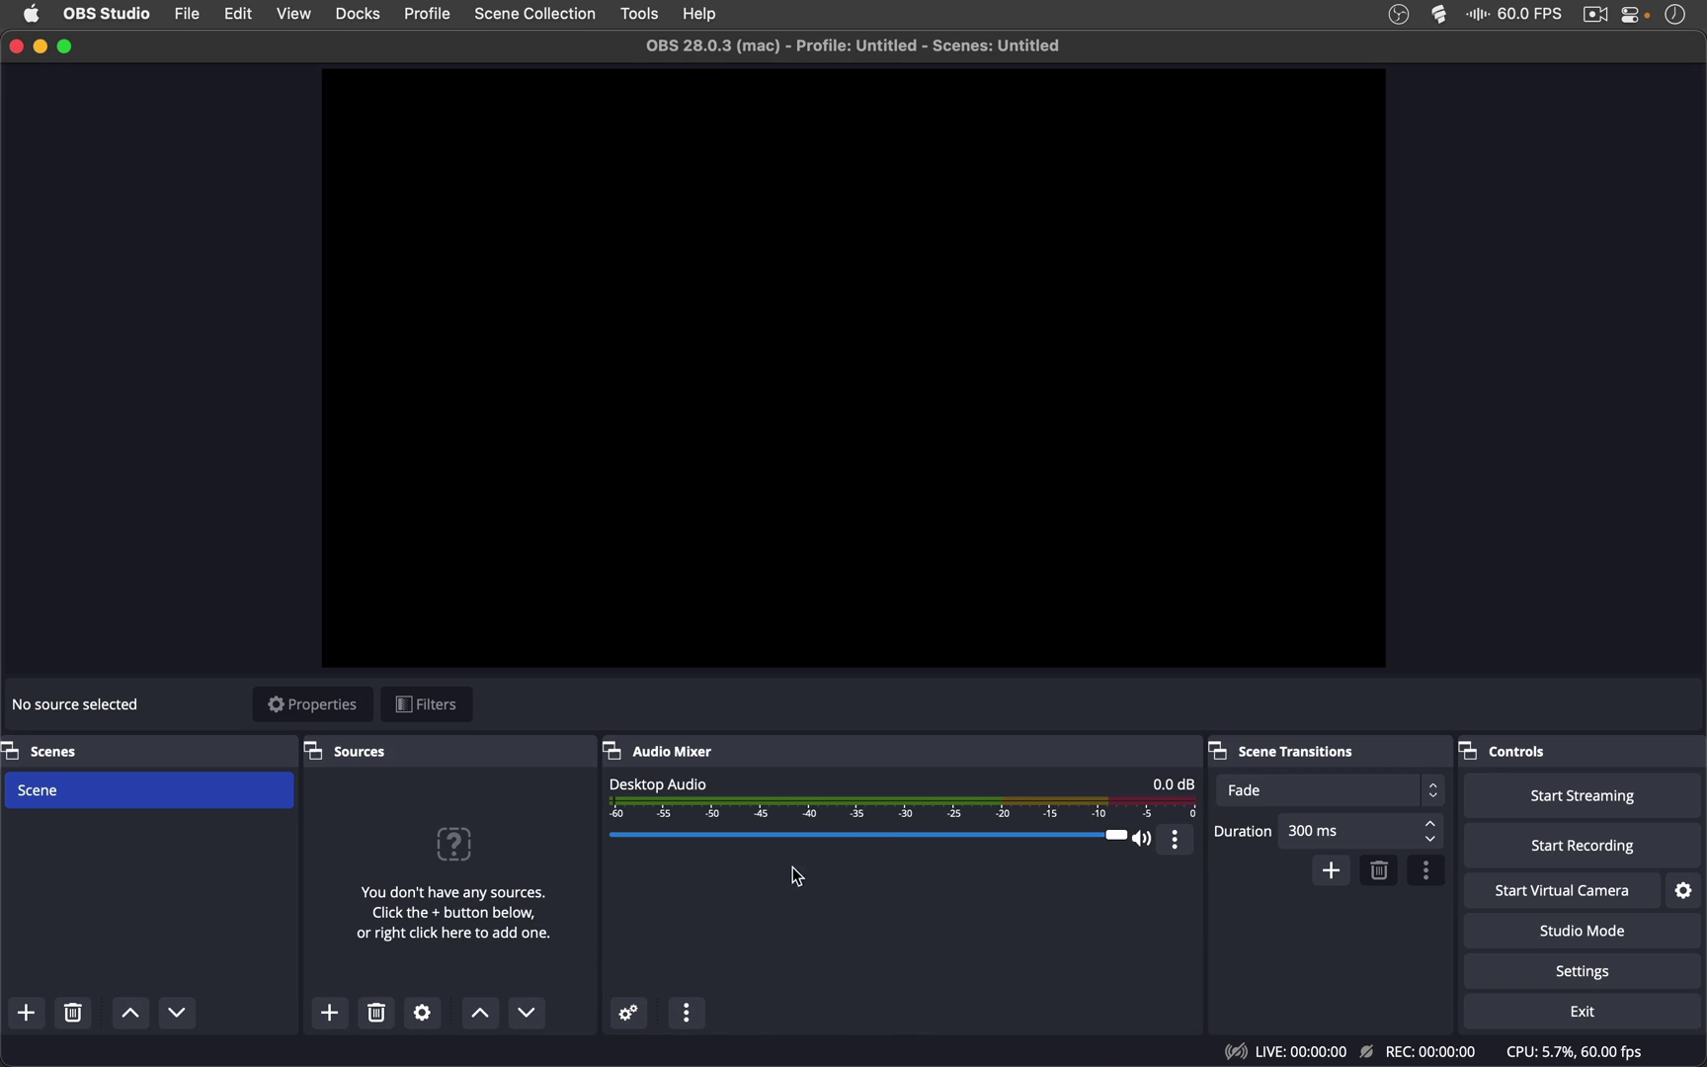
left_click(329, 1010)
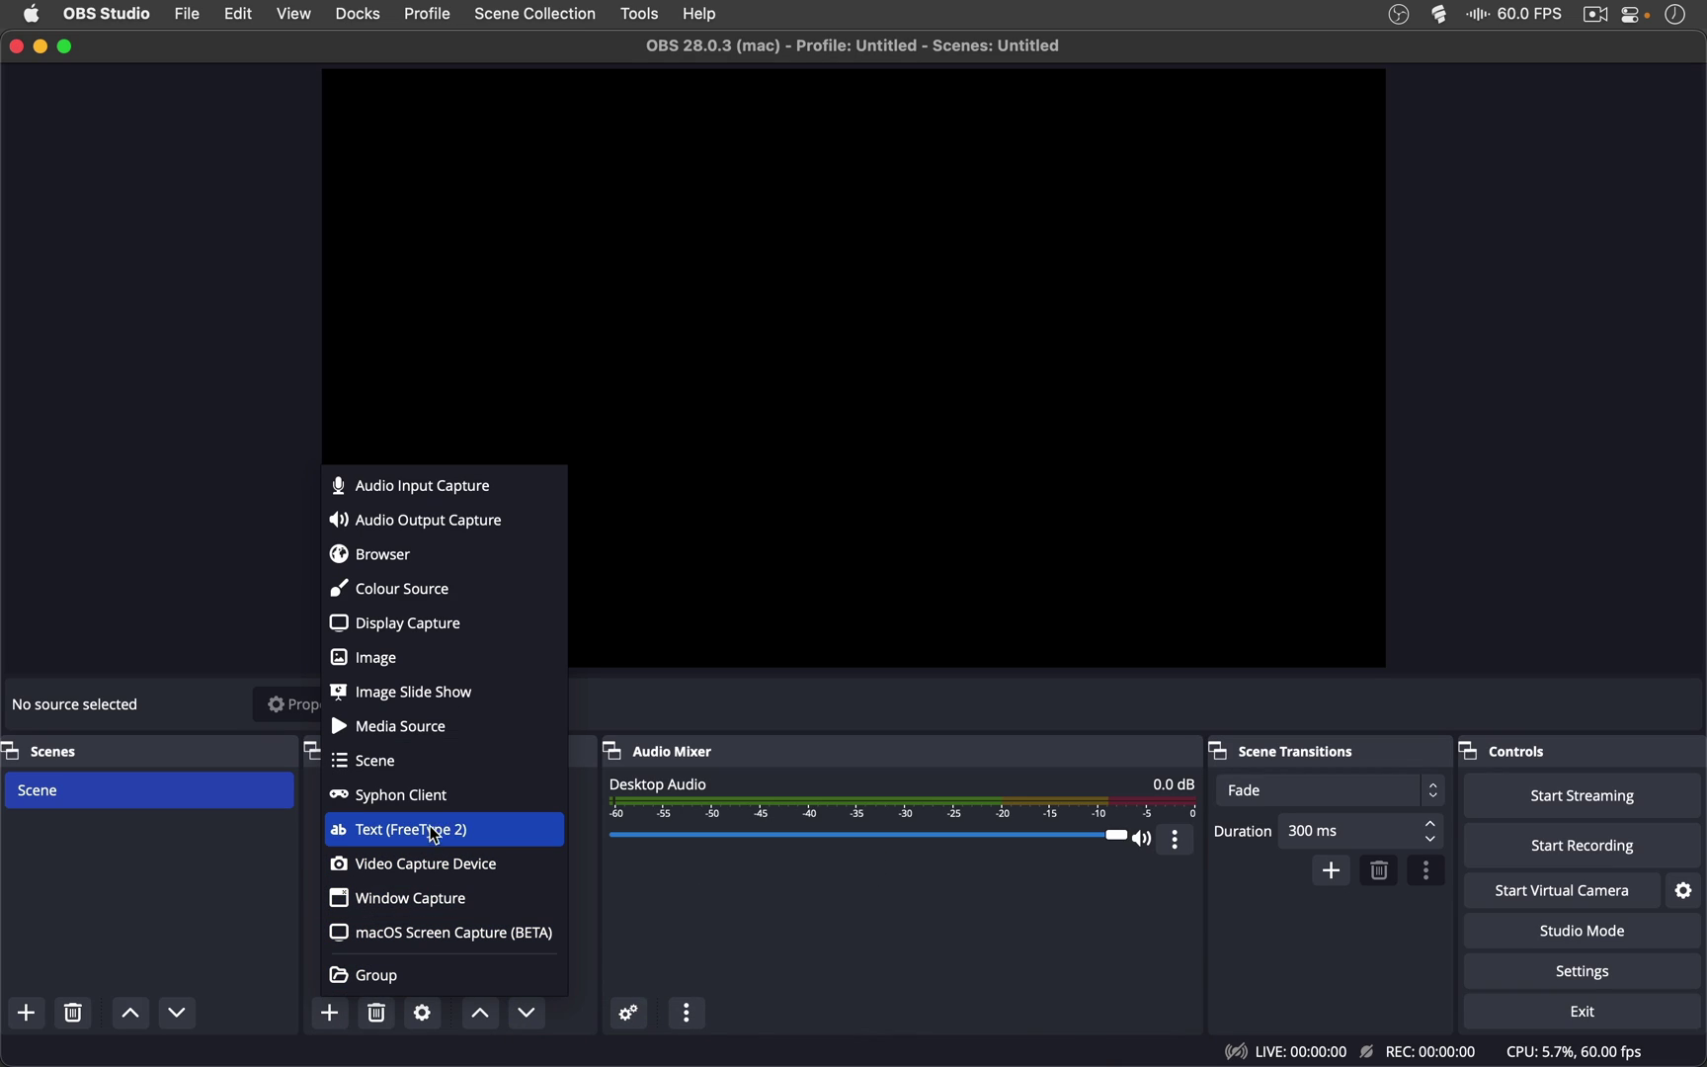
left_click(447, 797)
type("Videosync A")
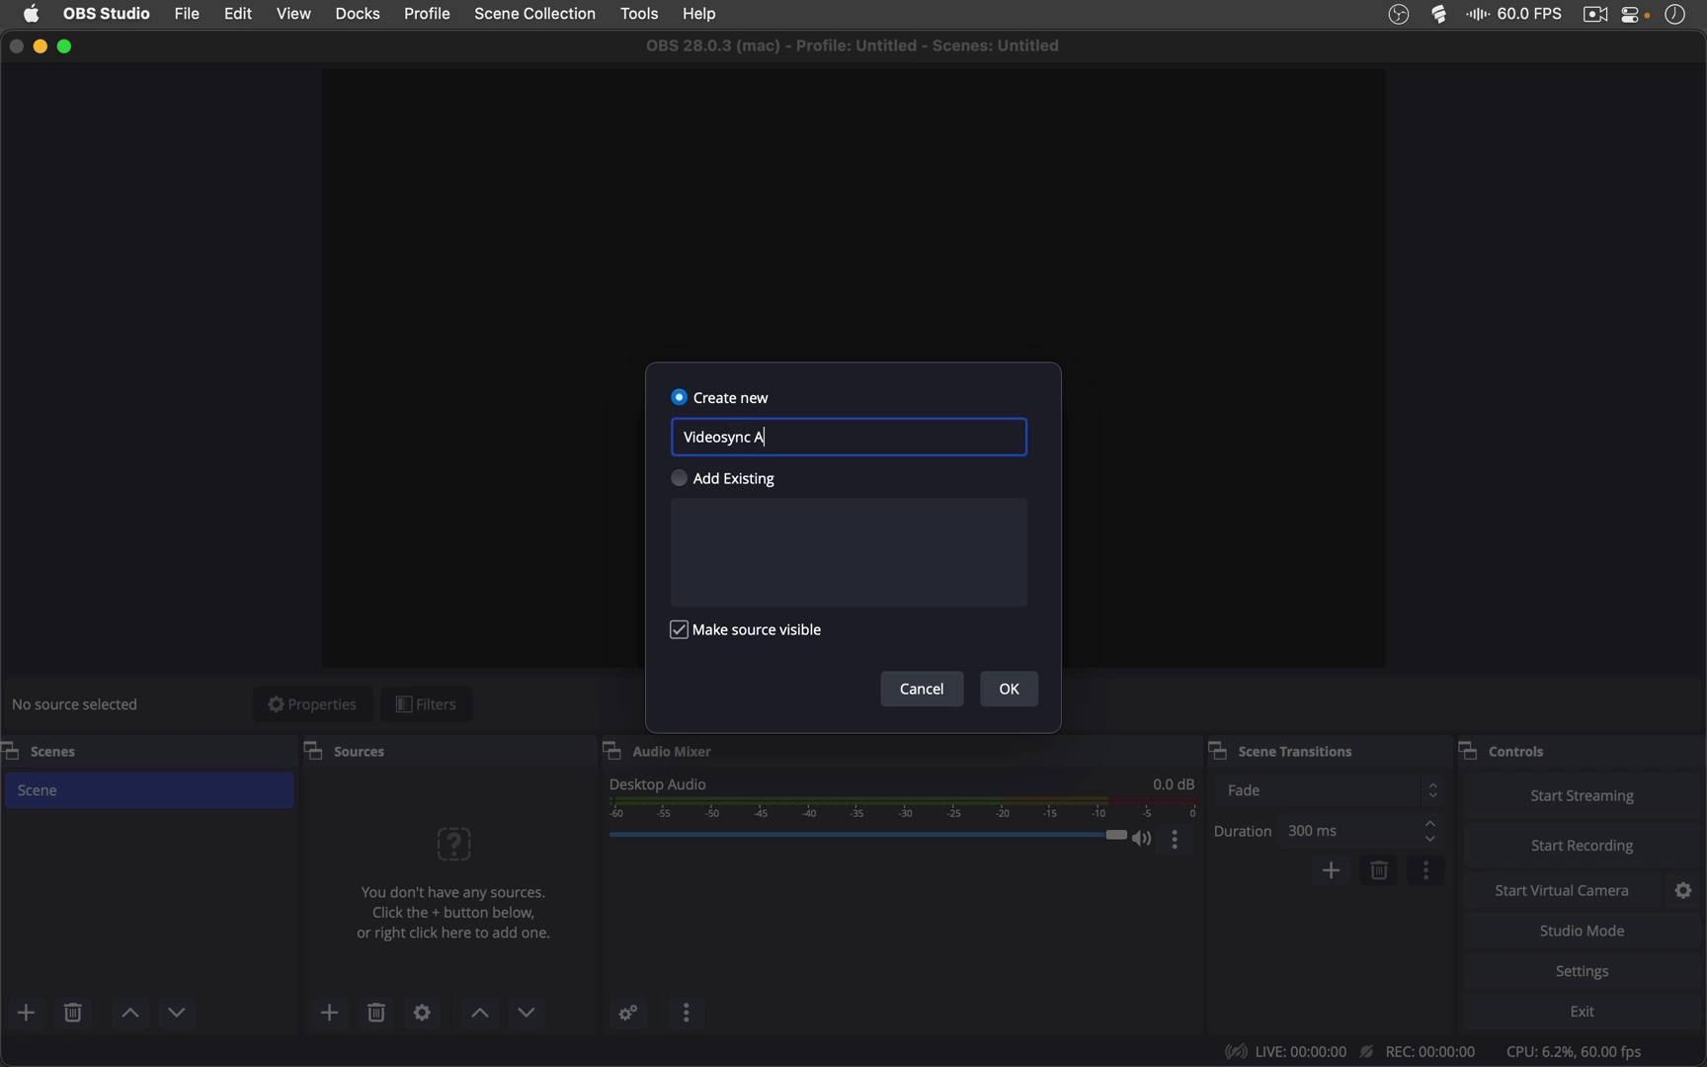
key("Return")
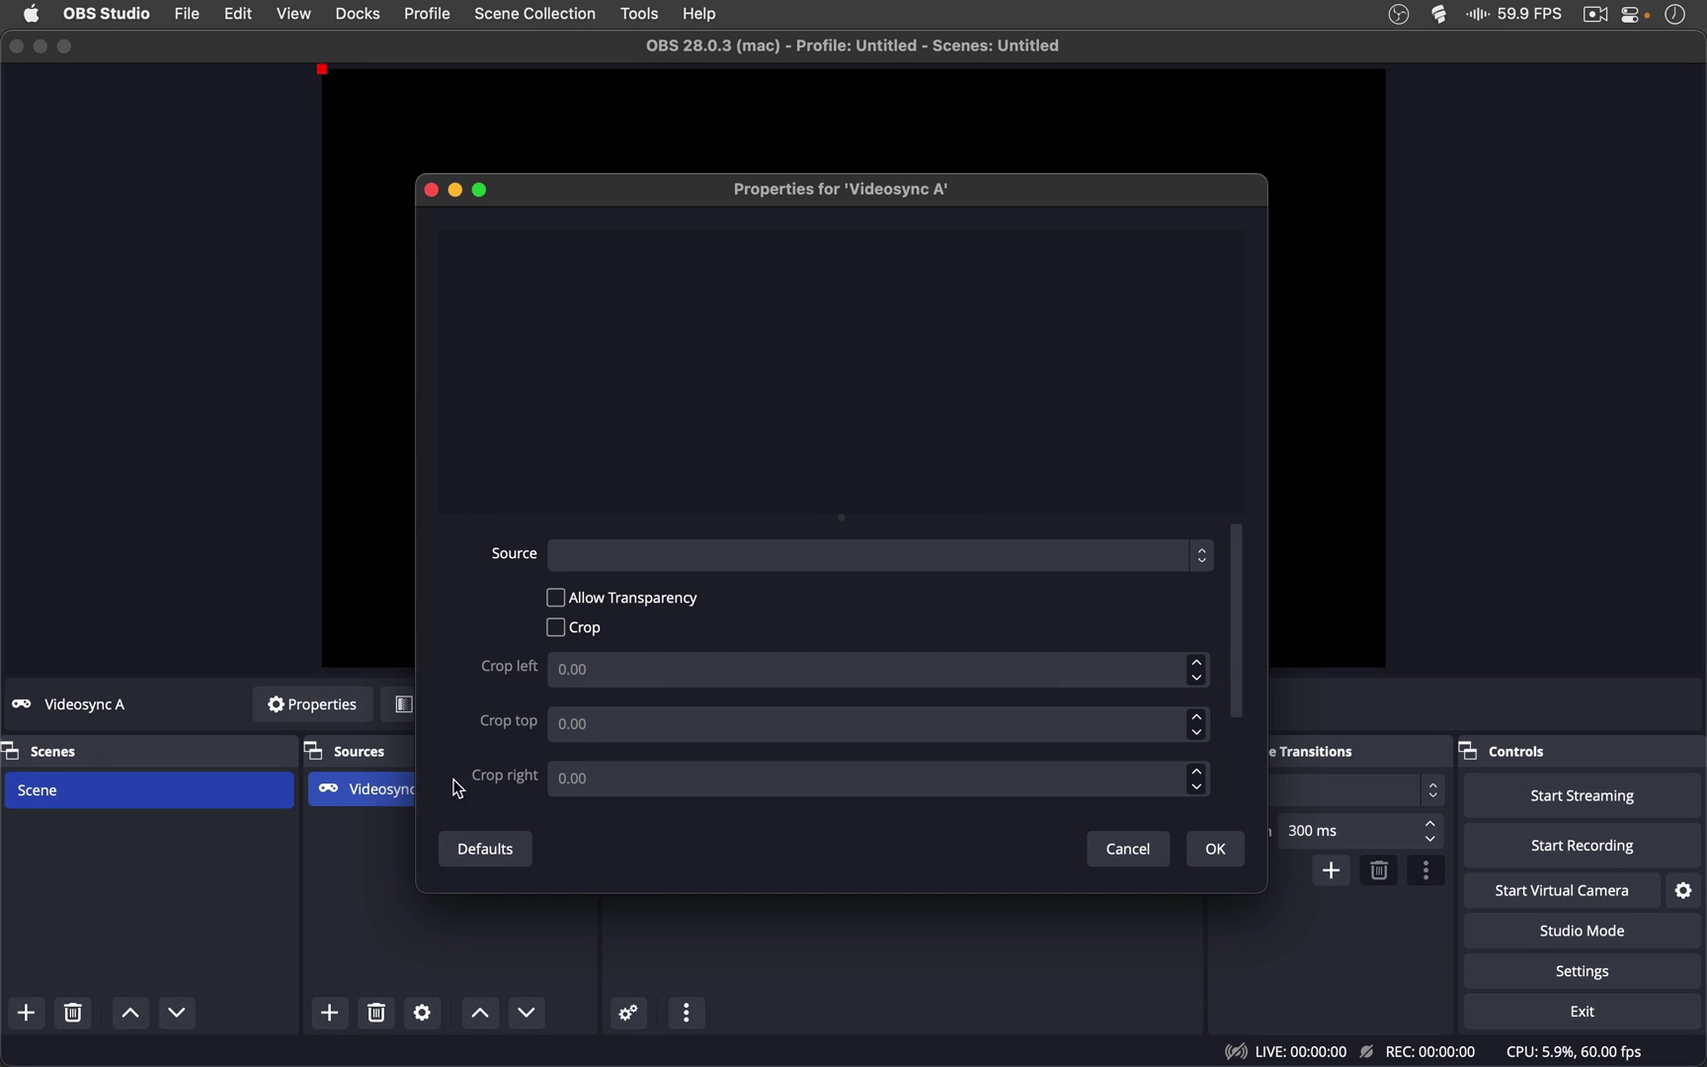
Step: Set the Videosync A source's Syphon feed to [Videosync] Return A and confirm
left_click(726, 550)
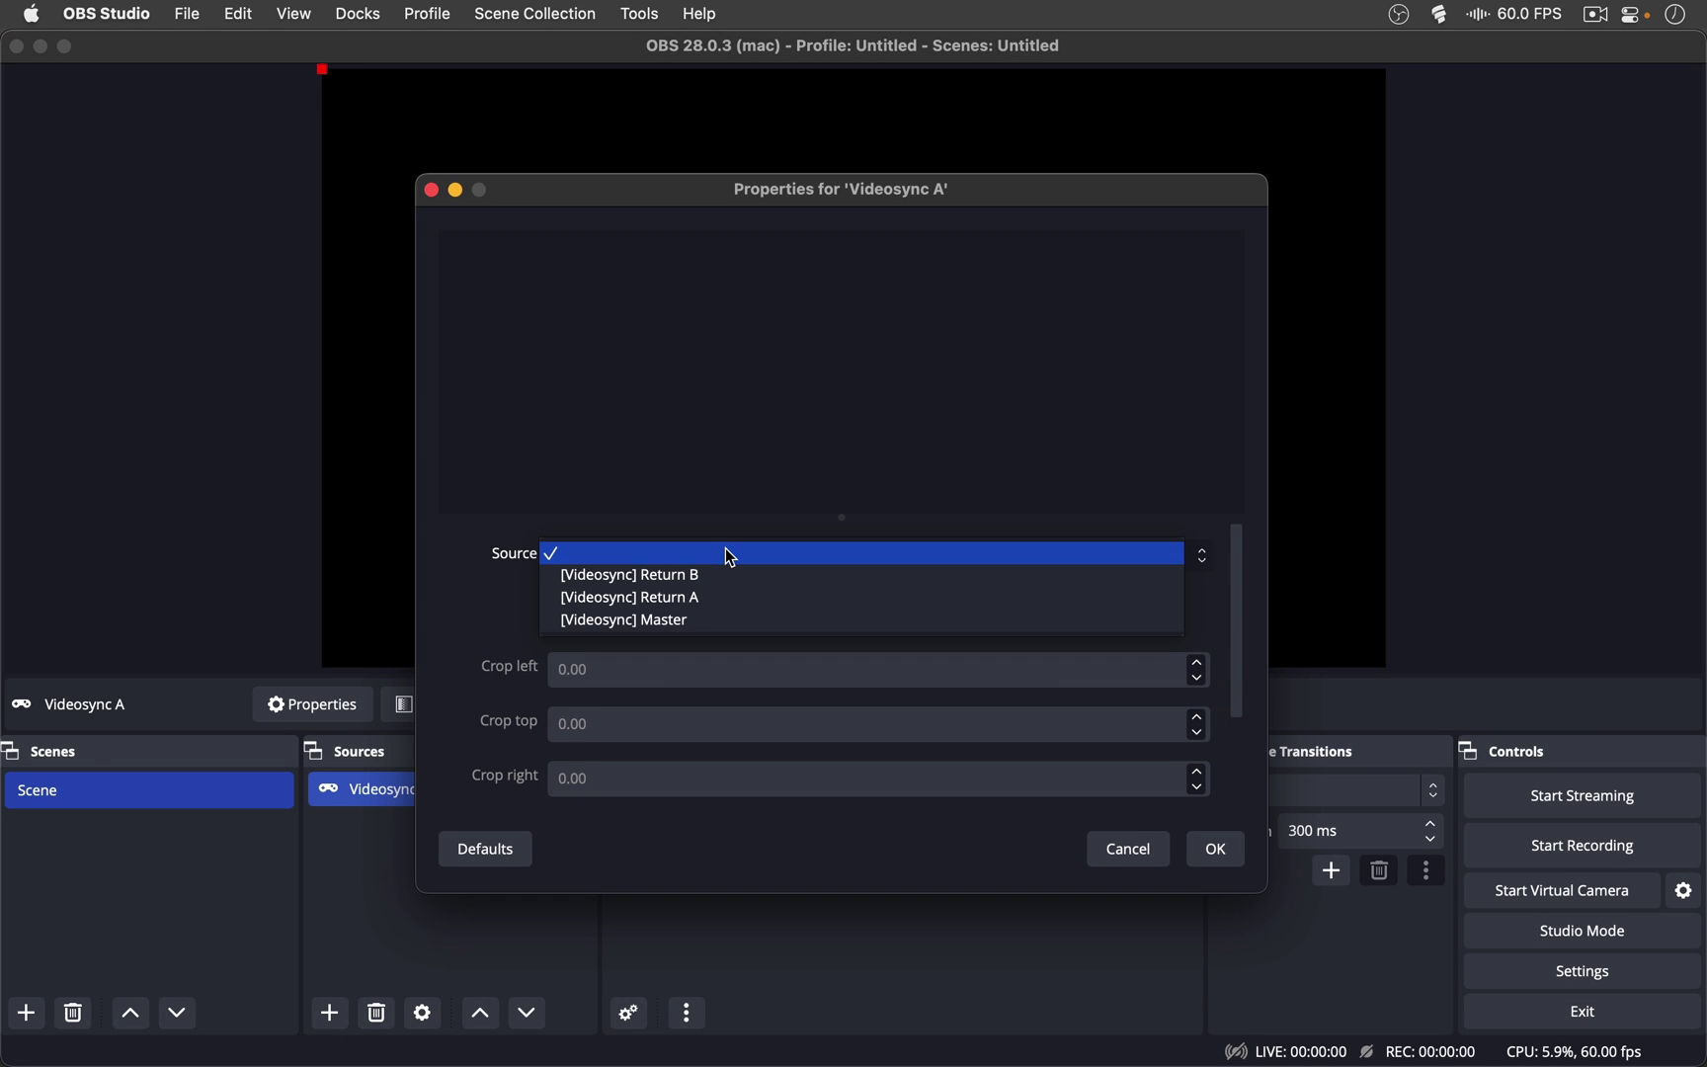
left_click(756, 620)
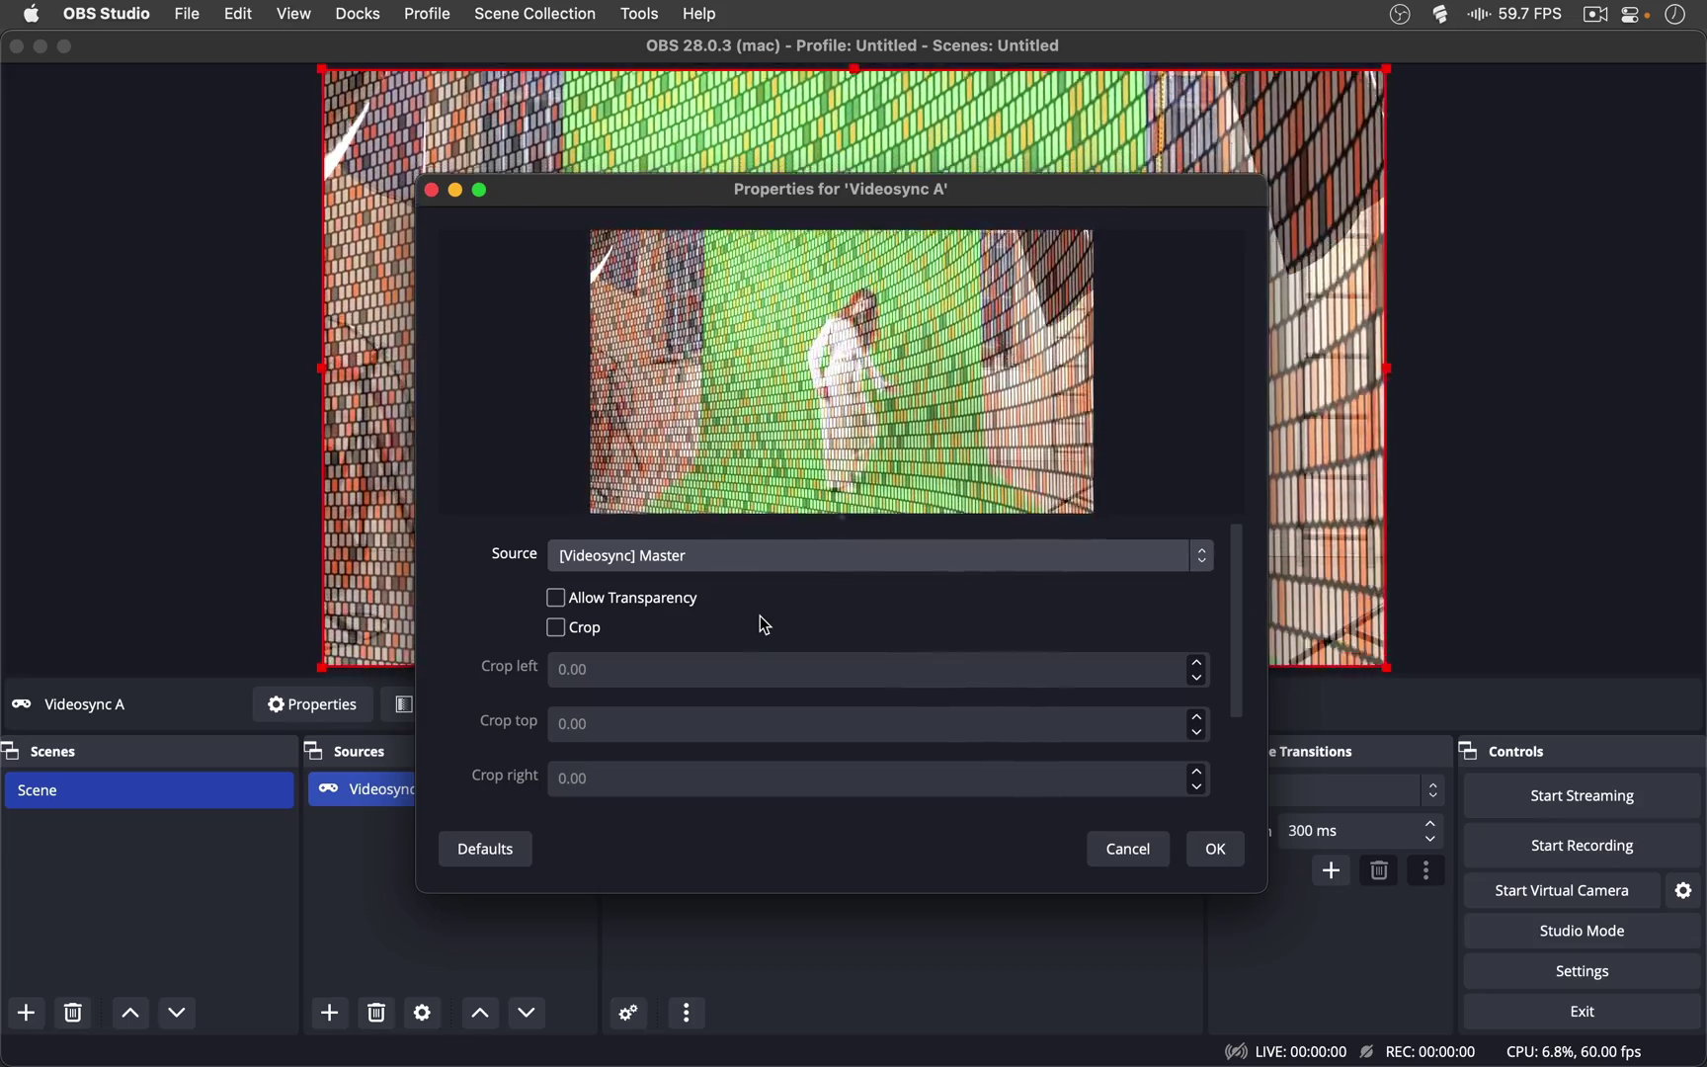
left_click(817, 562)
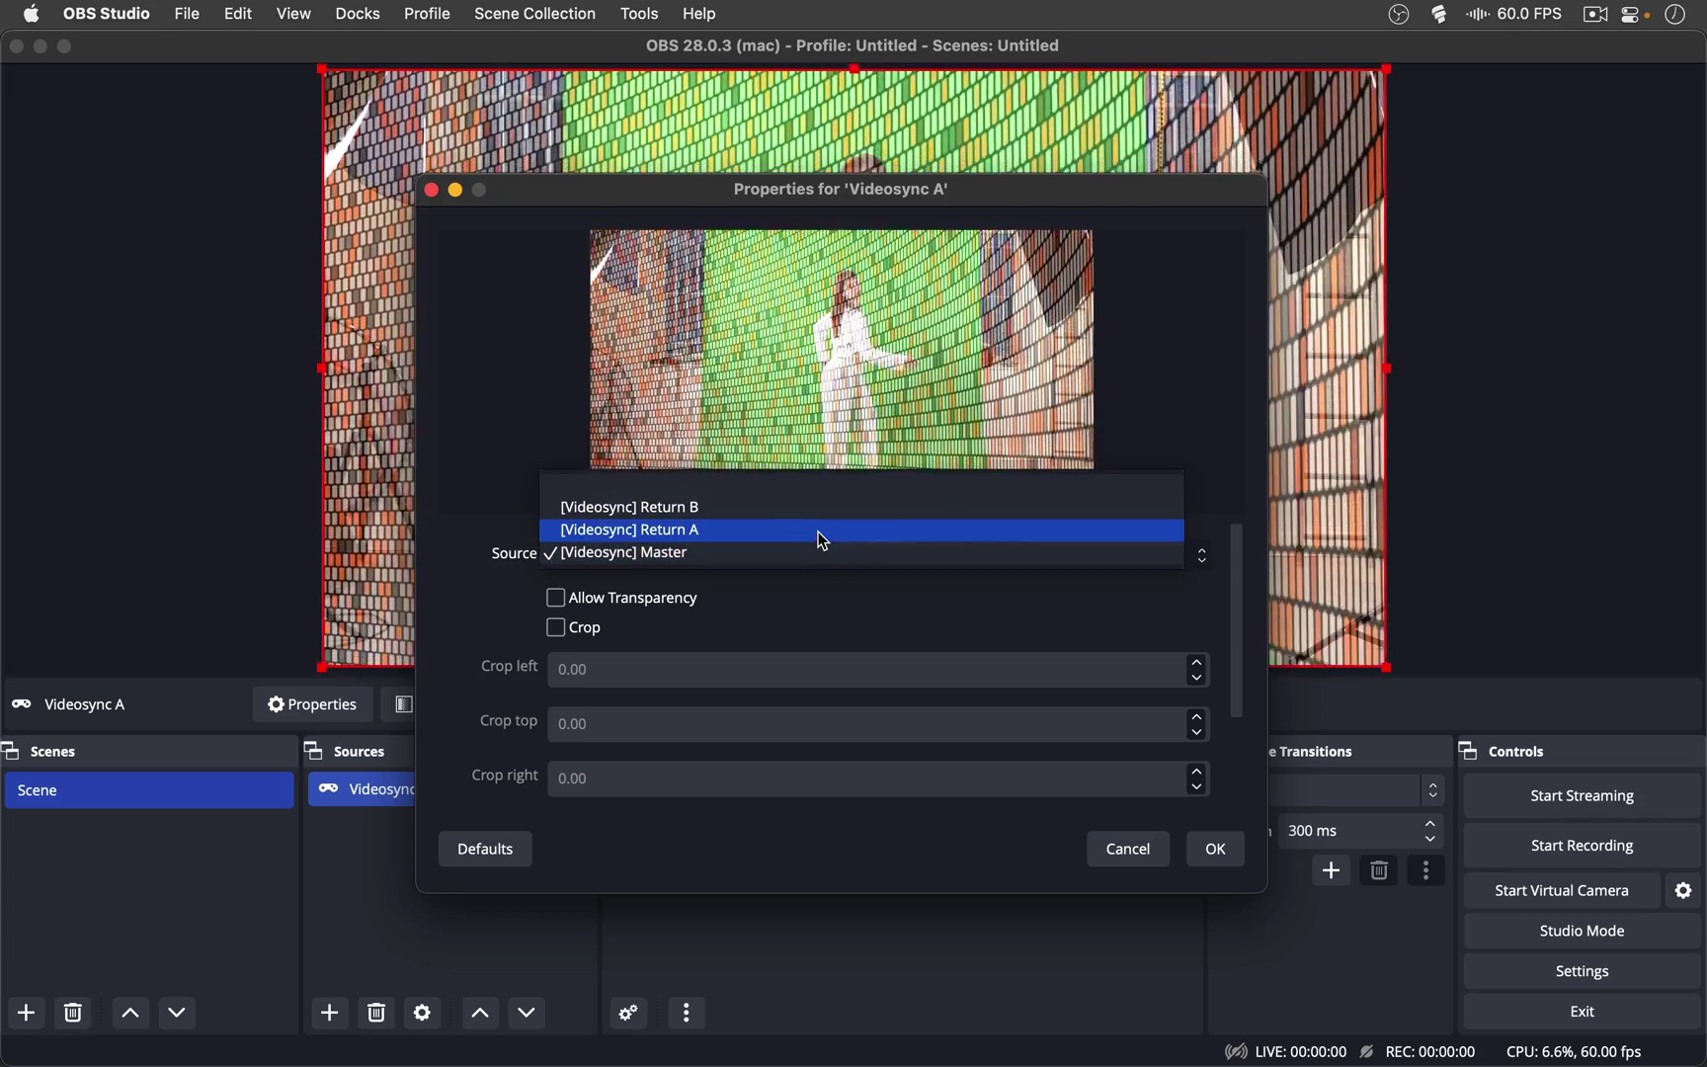
left_click(818, 532)
left_click(824, 557)
left_click(820, 532)
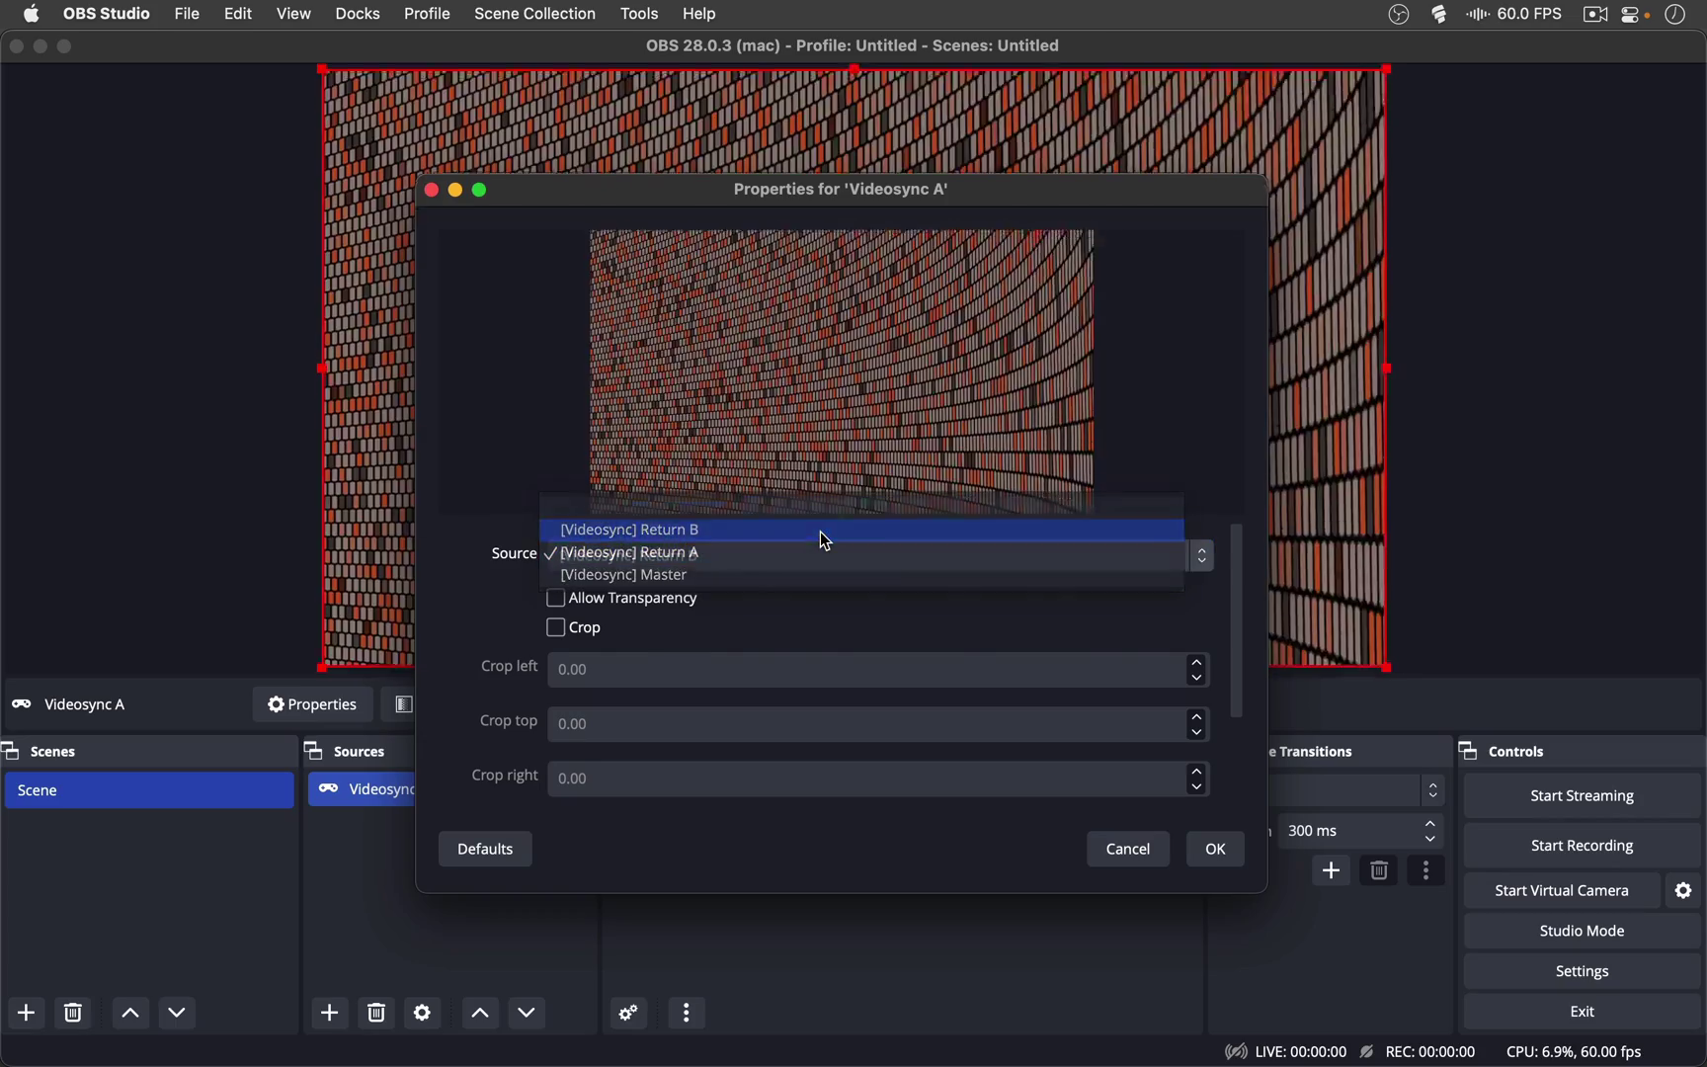
left_click(825, 556)
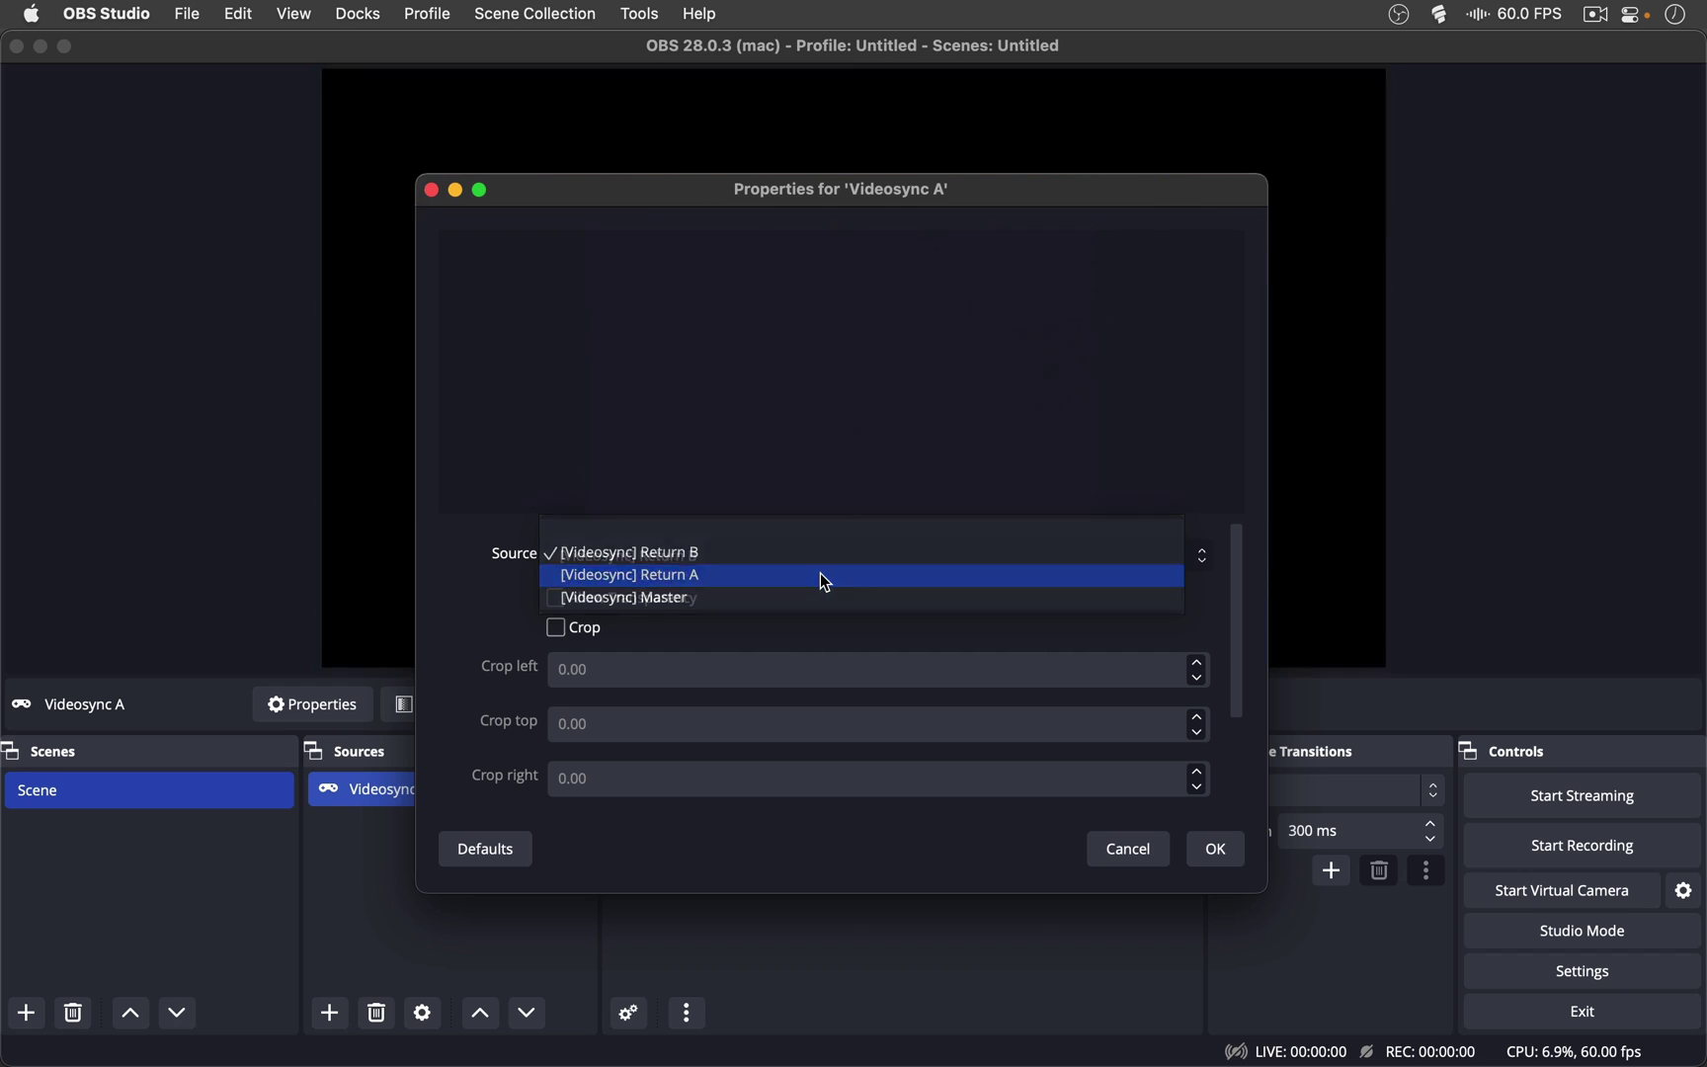
left_click(823, 576)
left_click(1216, 848)
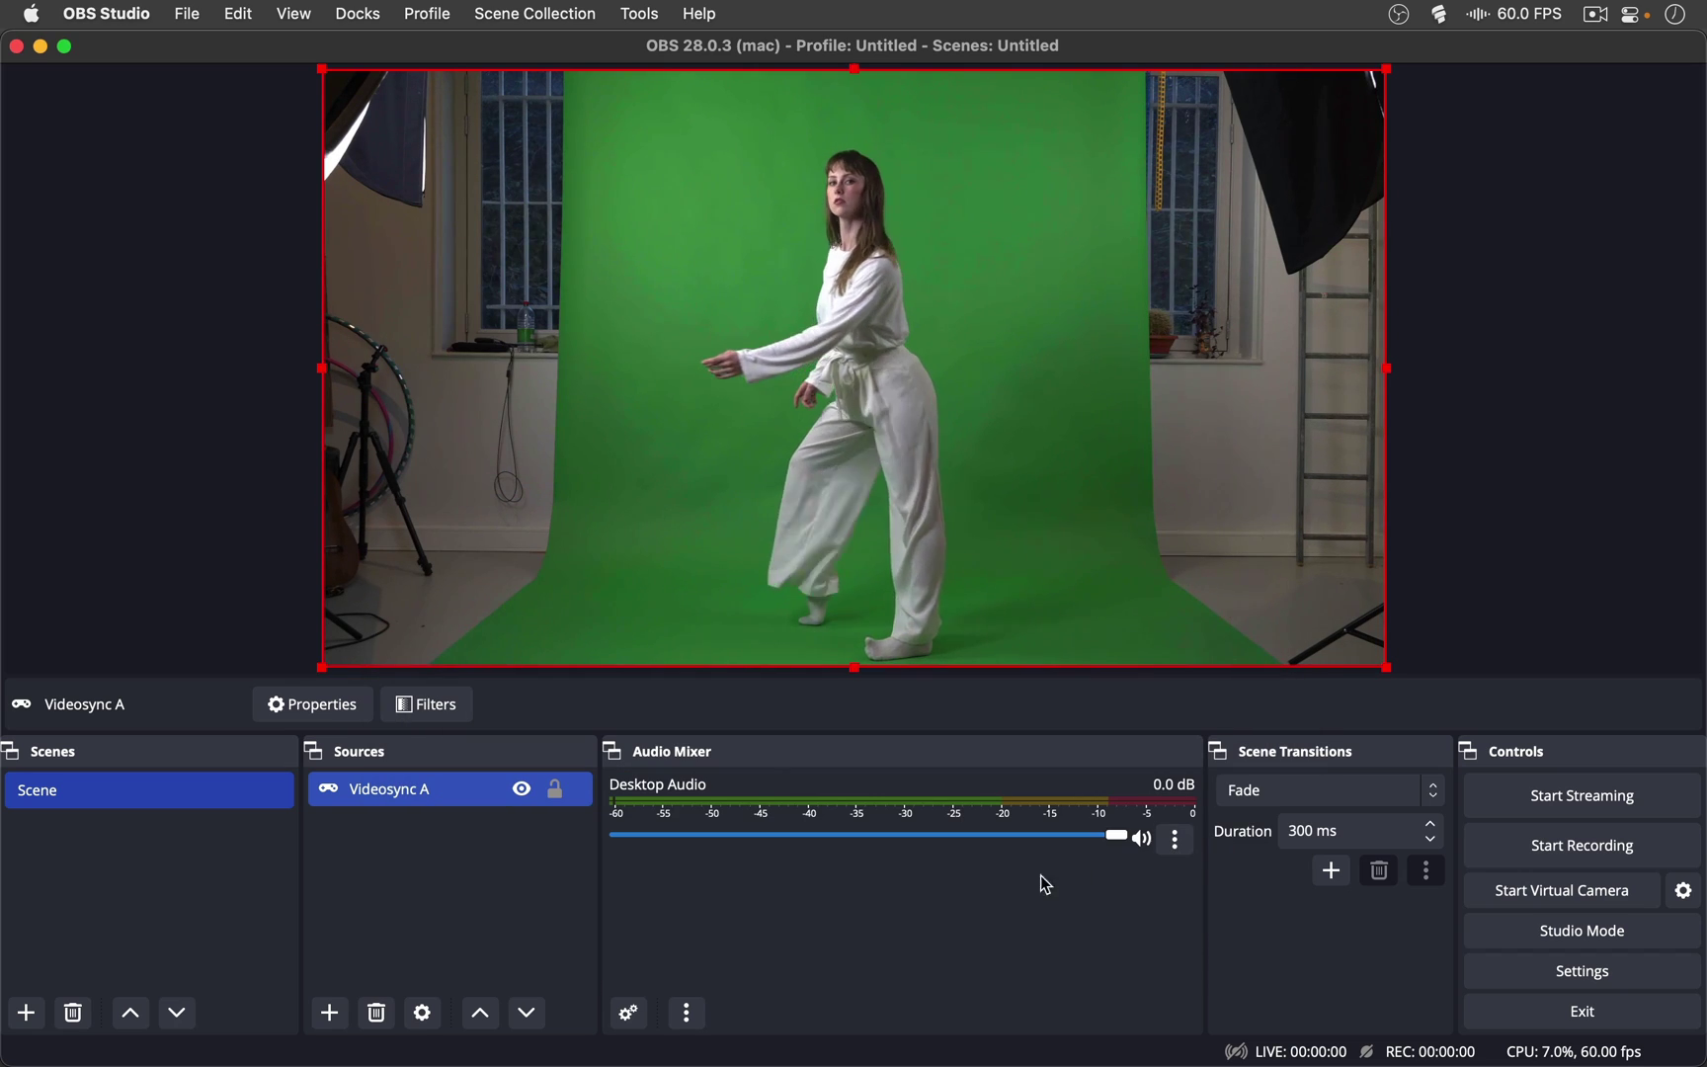
Step: Add a Syphon Client source named Videosync B using the [Videosync] Return B feed
left_click(330, 1014)
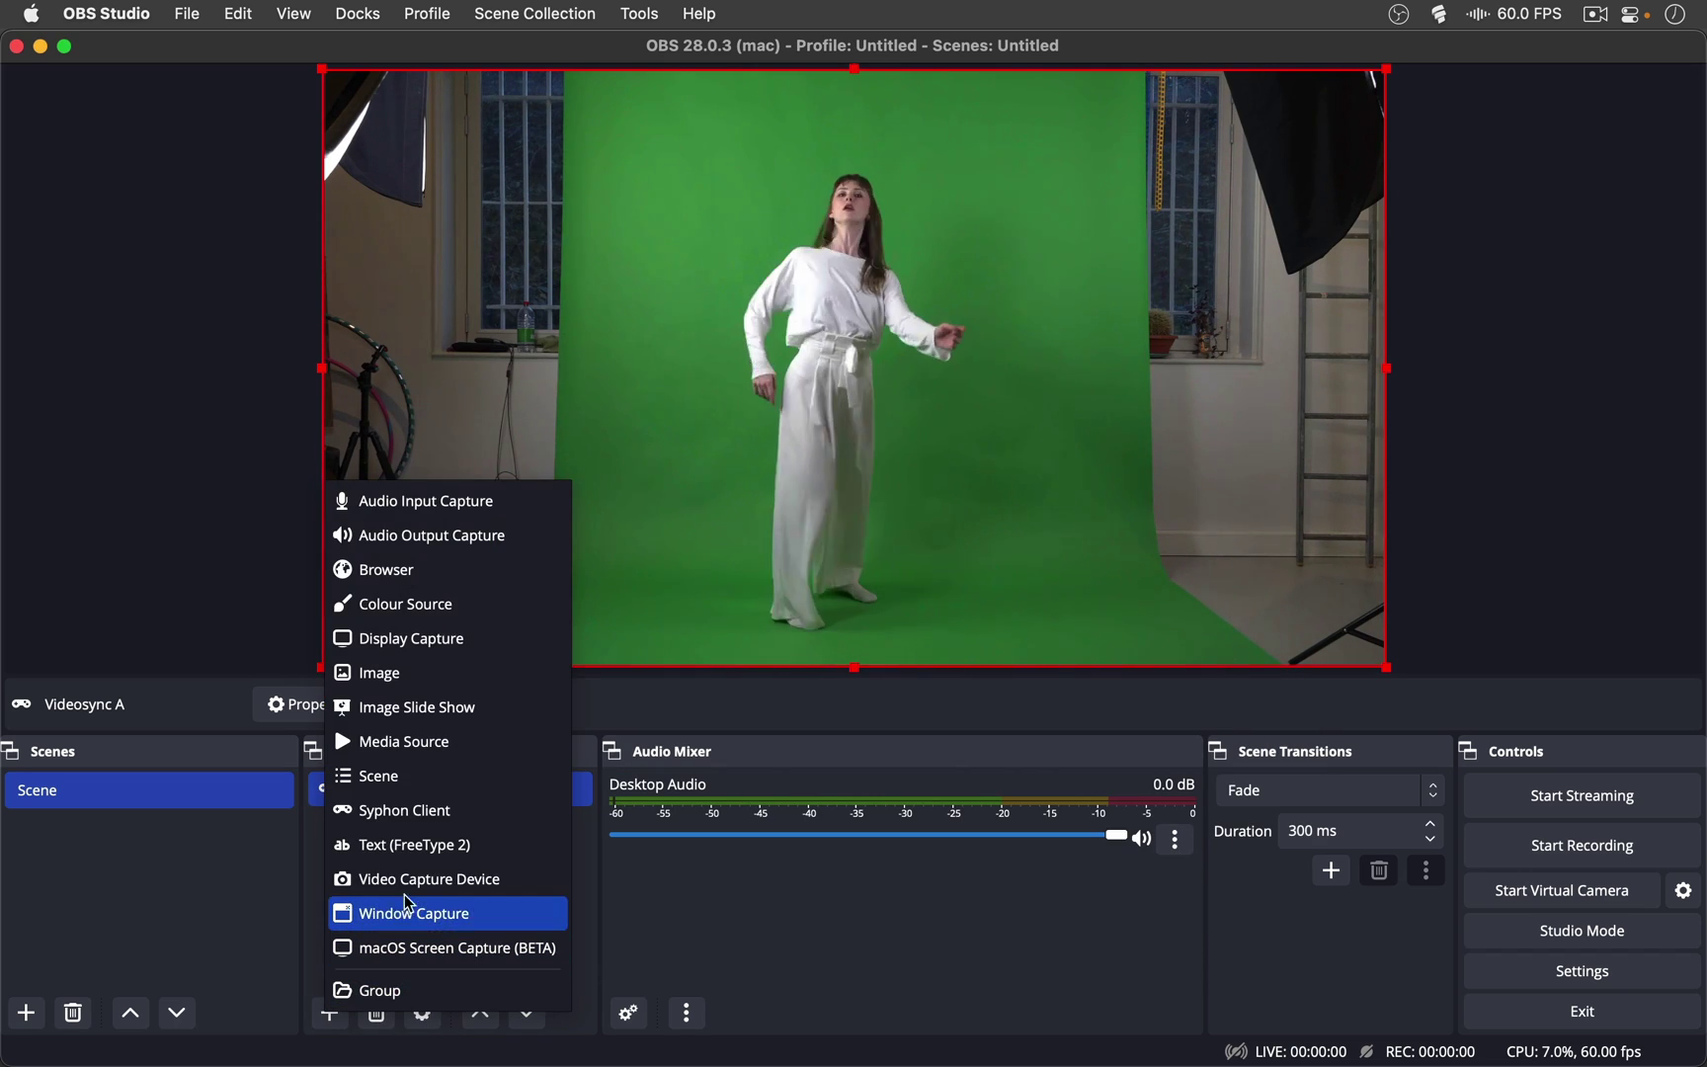
left_click(449, 809)
type("Videosync B")
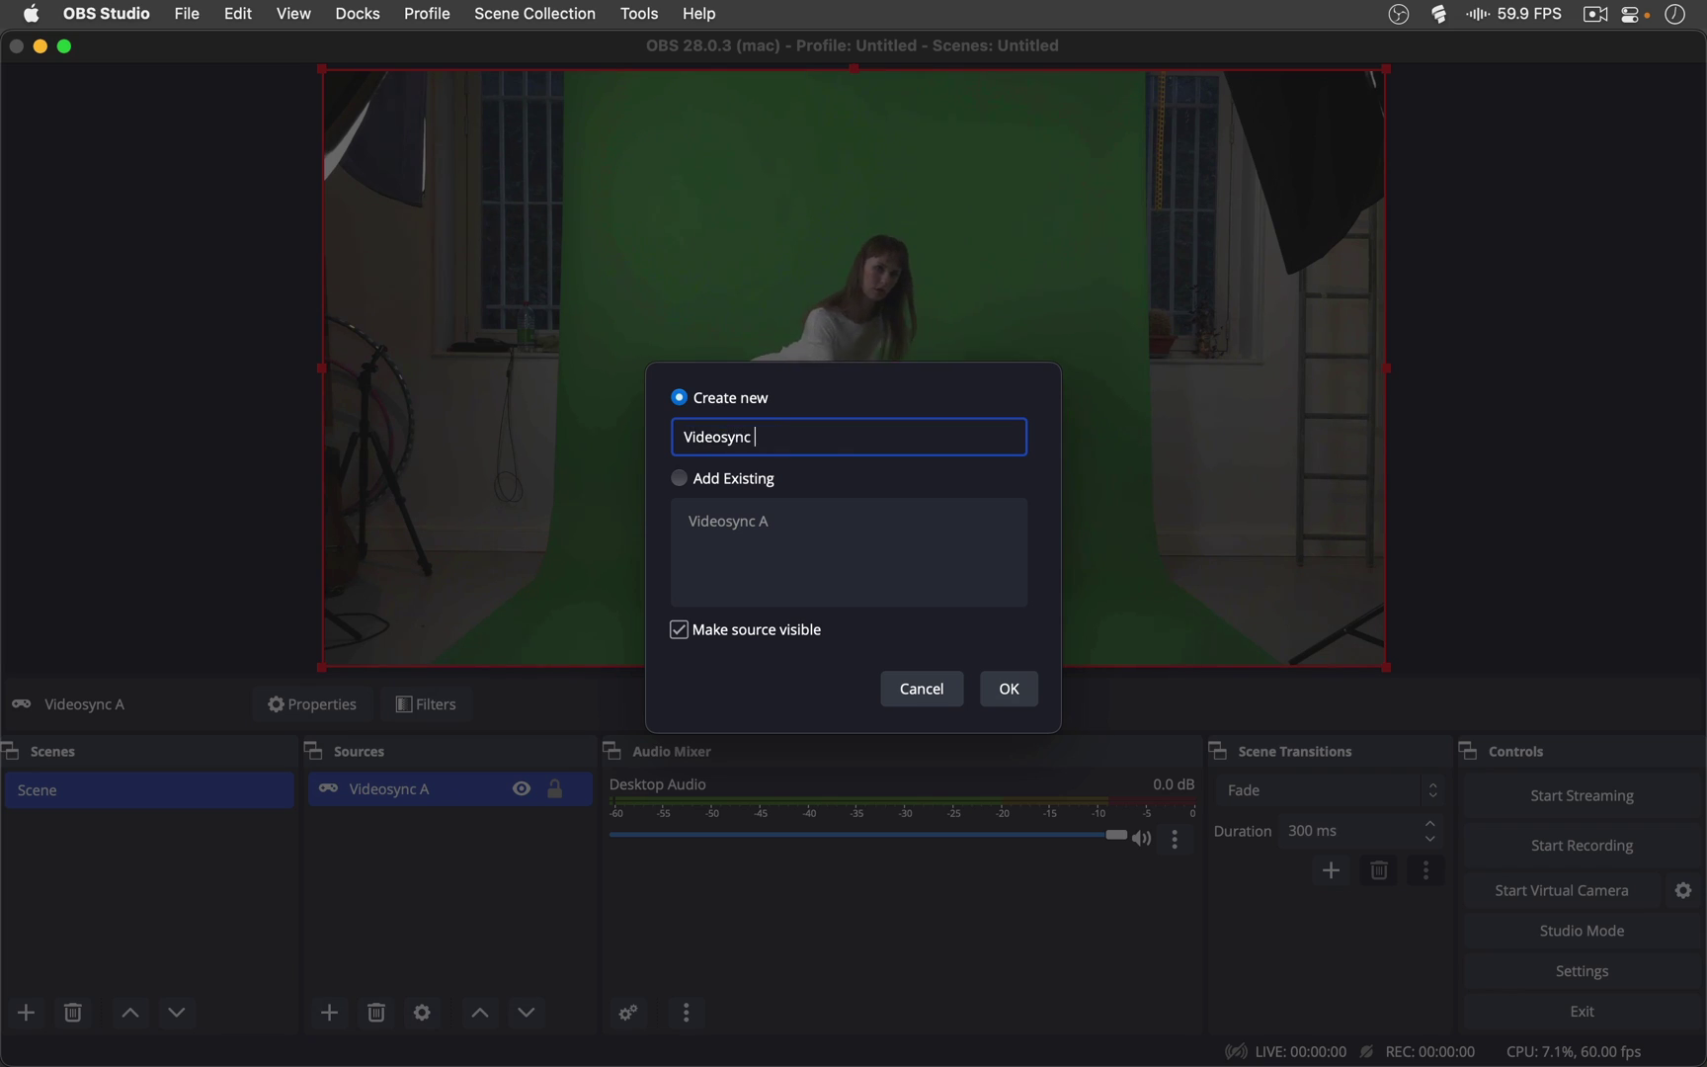
key("Return")
left_click(746, 548)
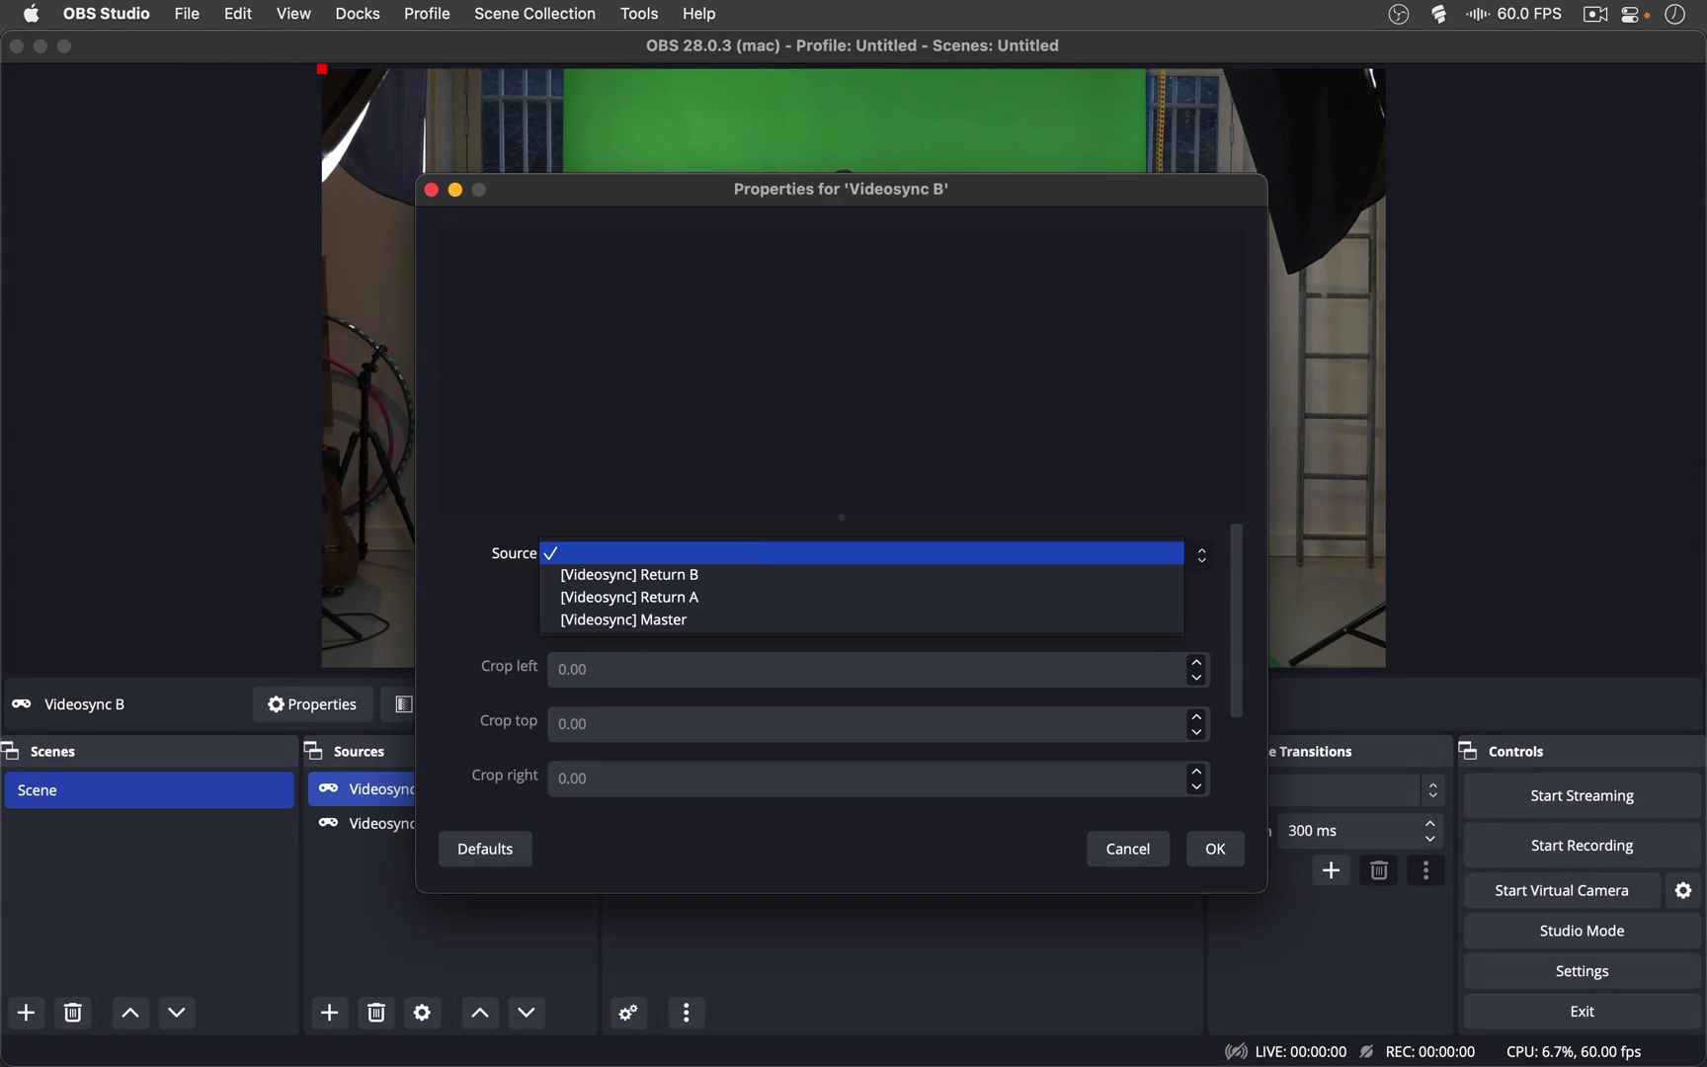
left_click(763, 583)
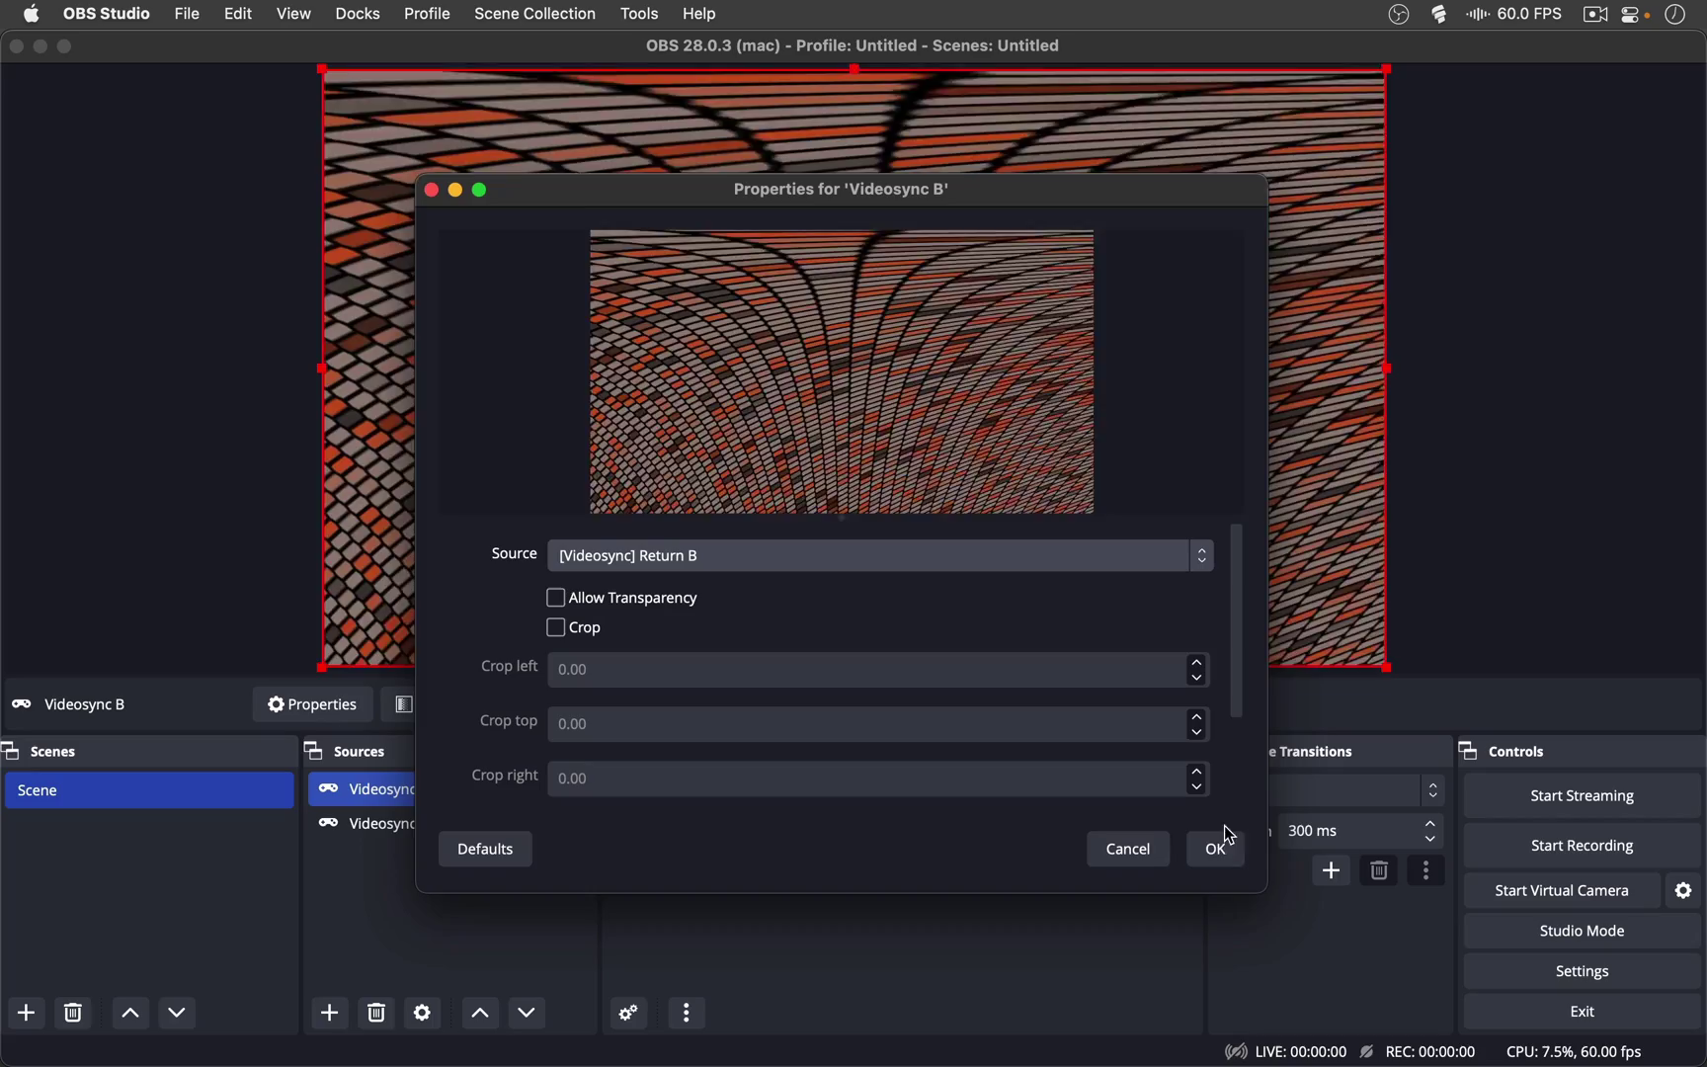
left_click(1218, 847)
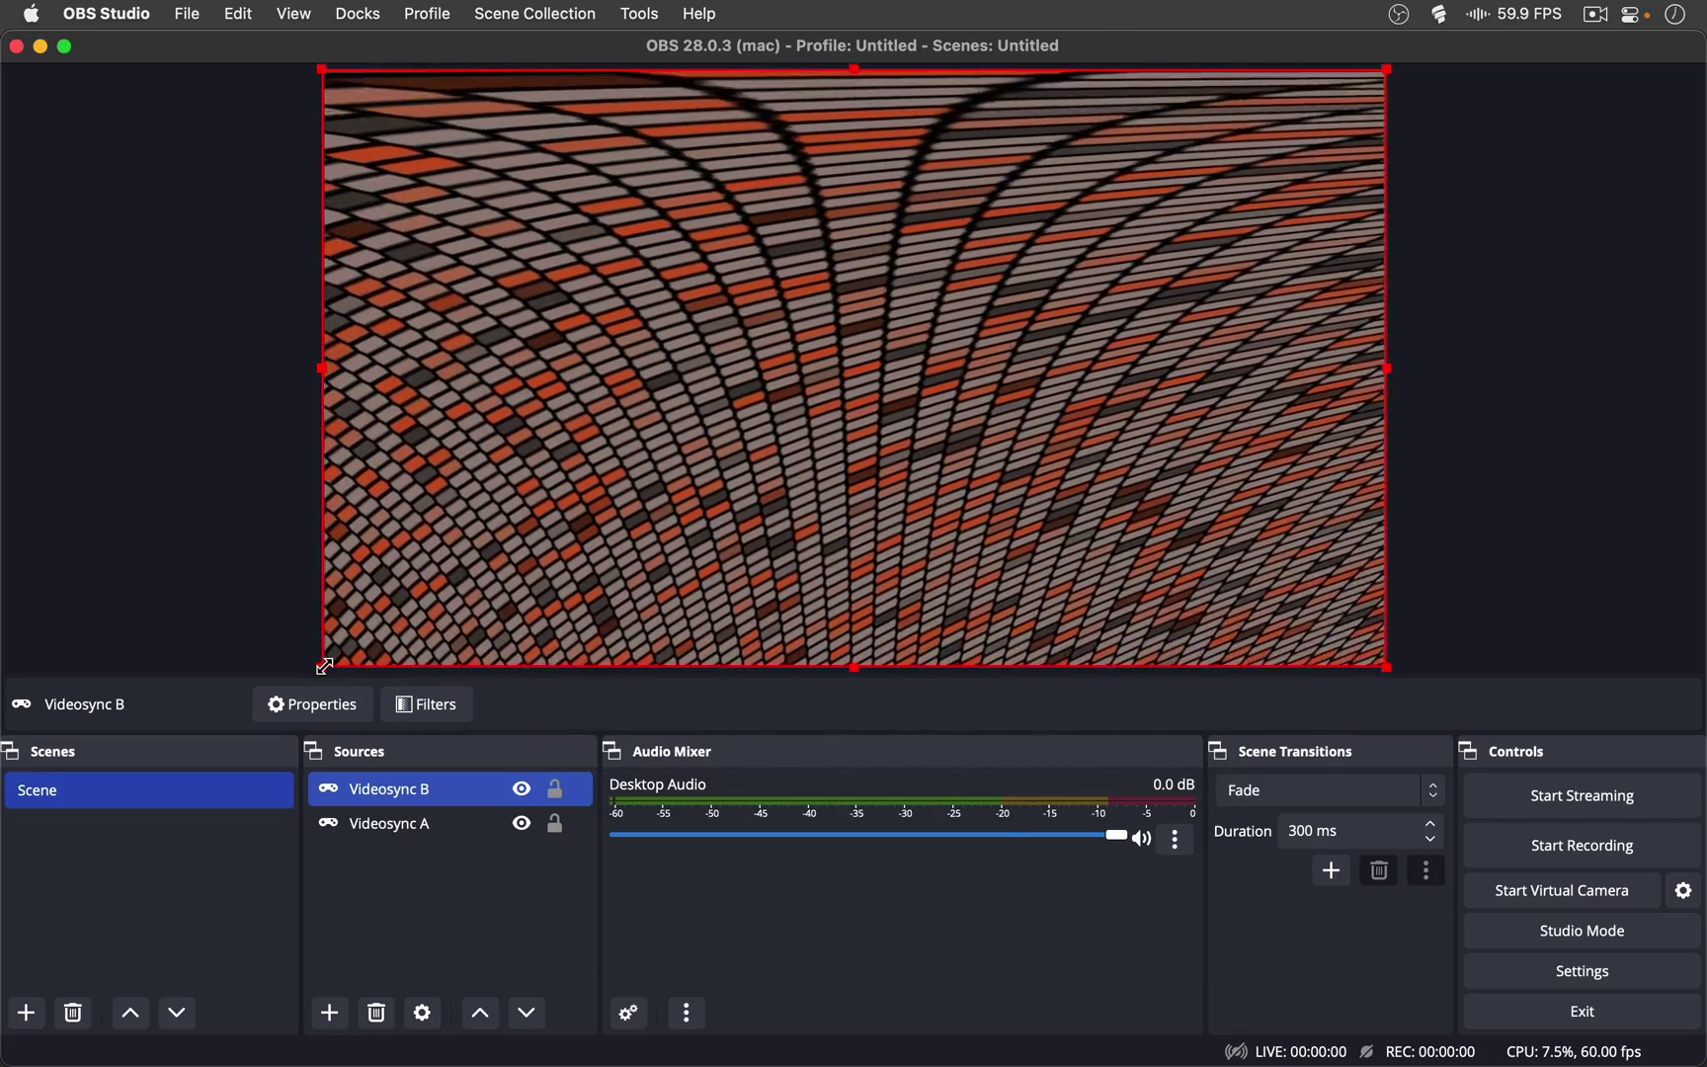
Step: Shrink Videosync B into the top-right corner and Videosync A toward the lower-left
left_click_drag(322, 668, 822, 416)
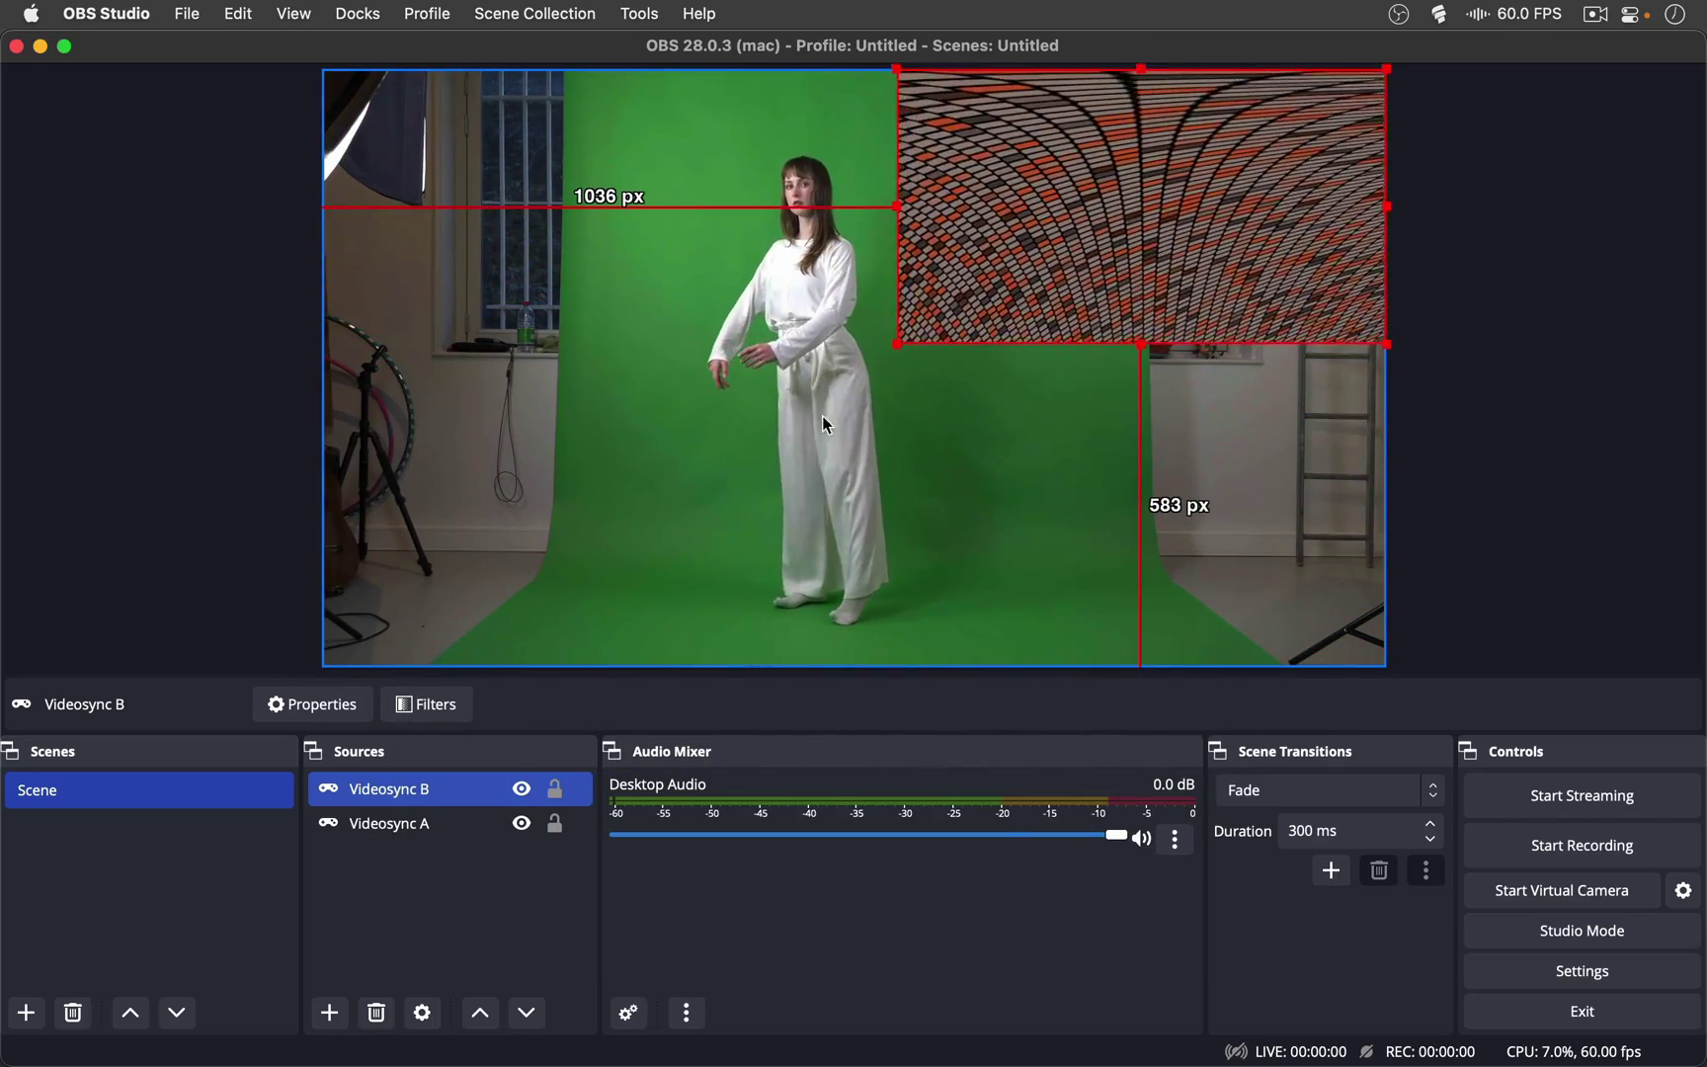
left_click(815, 428)
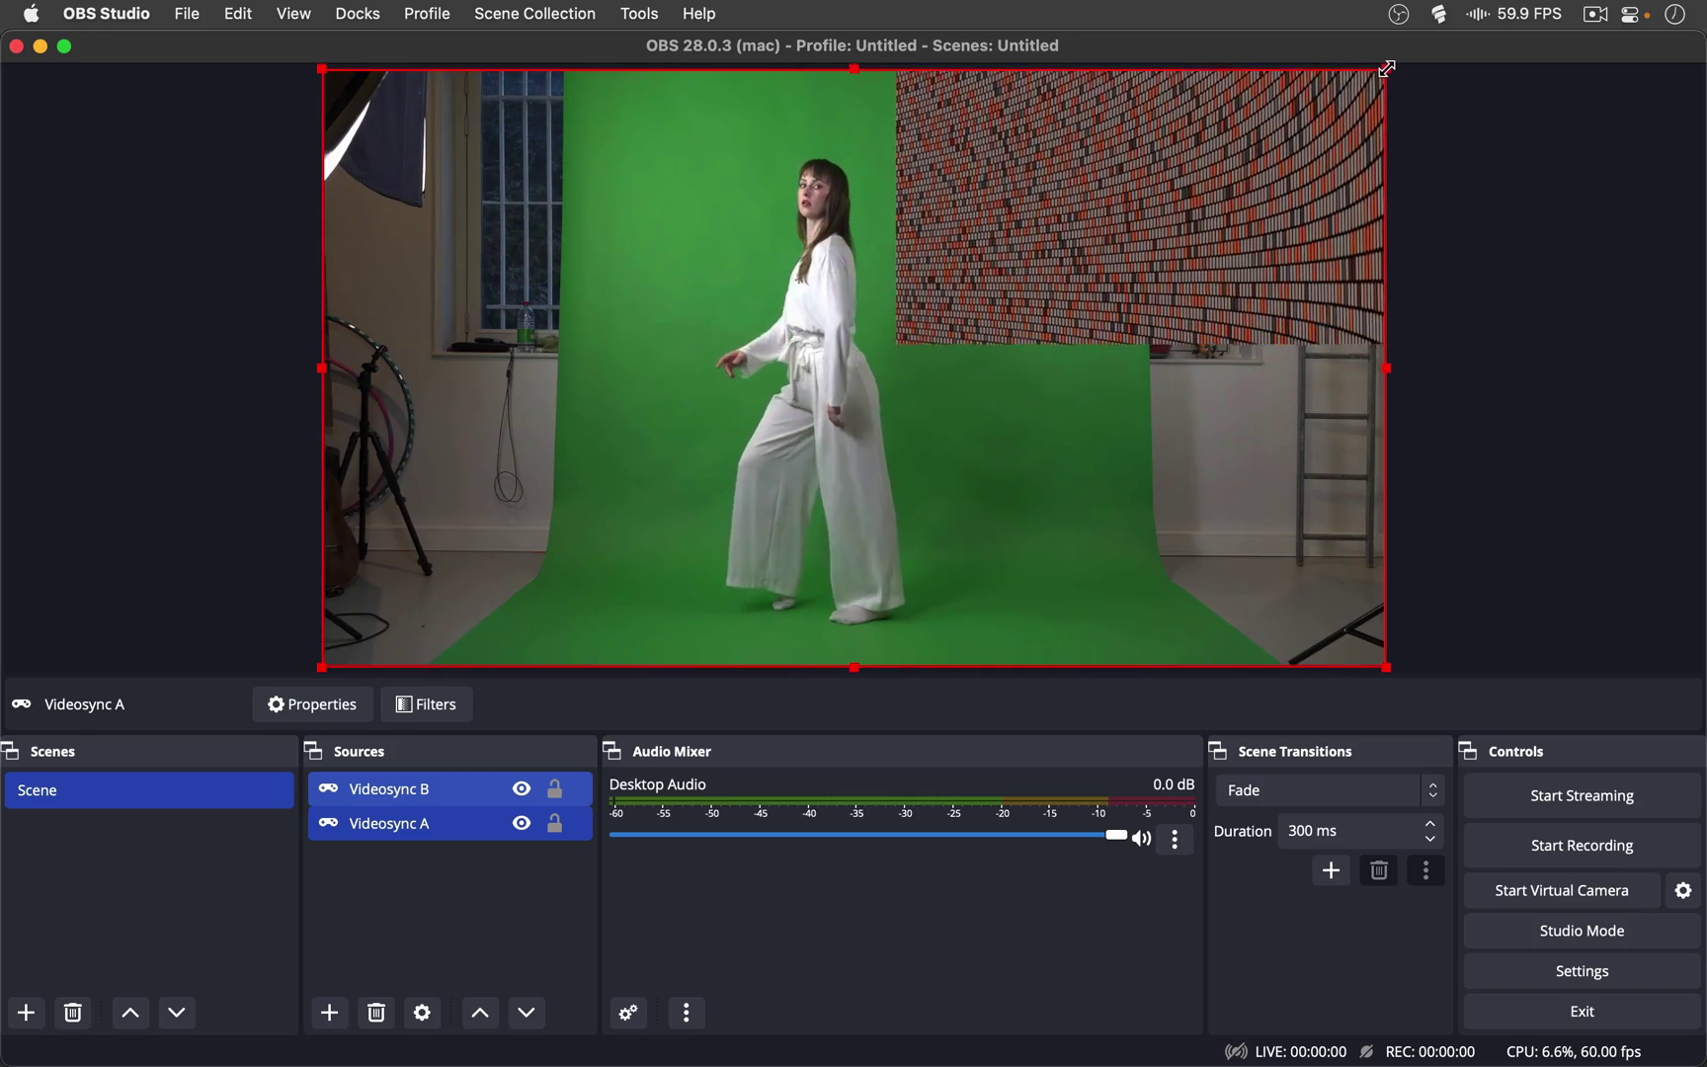
left_click_drag(1388, 70, 1015, 382)
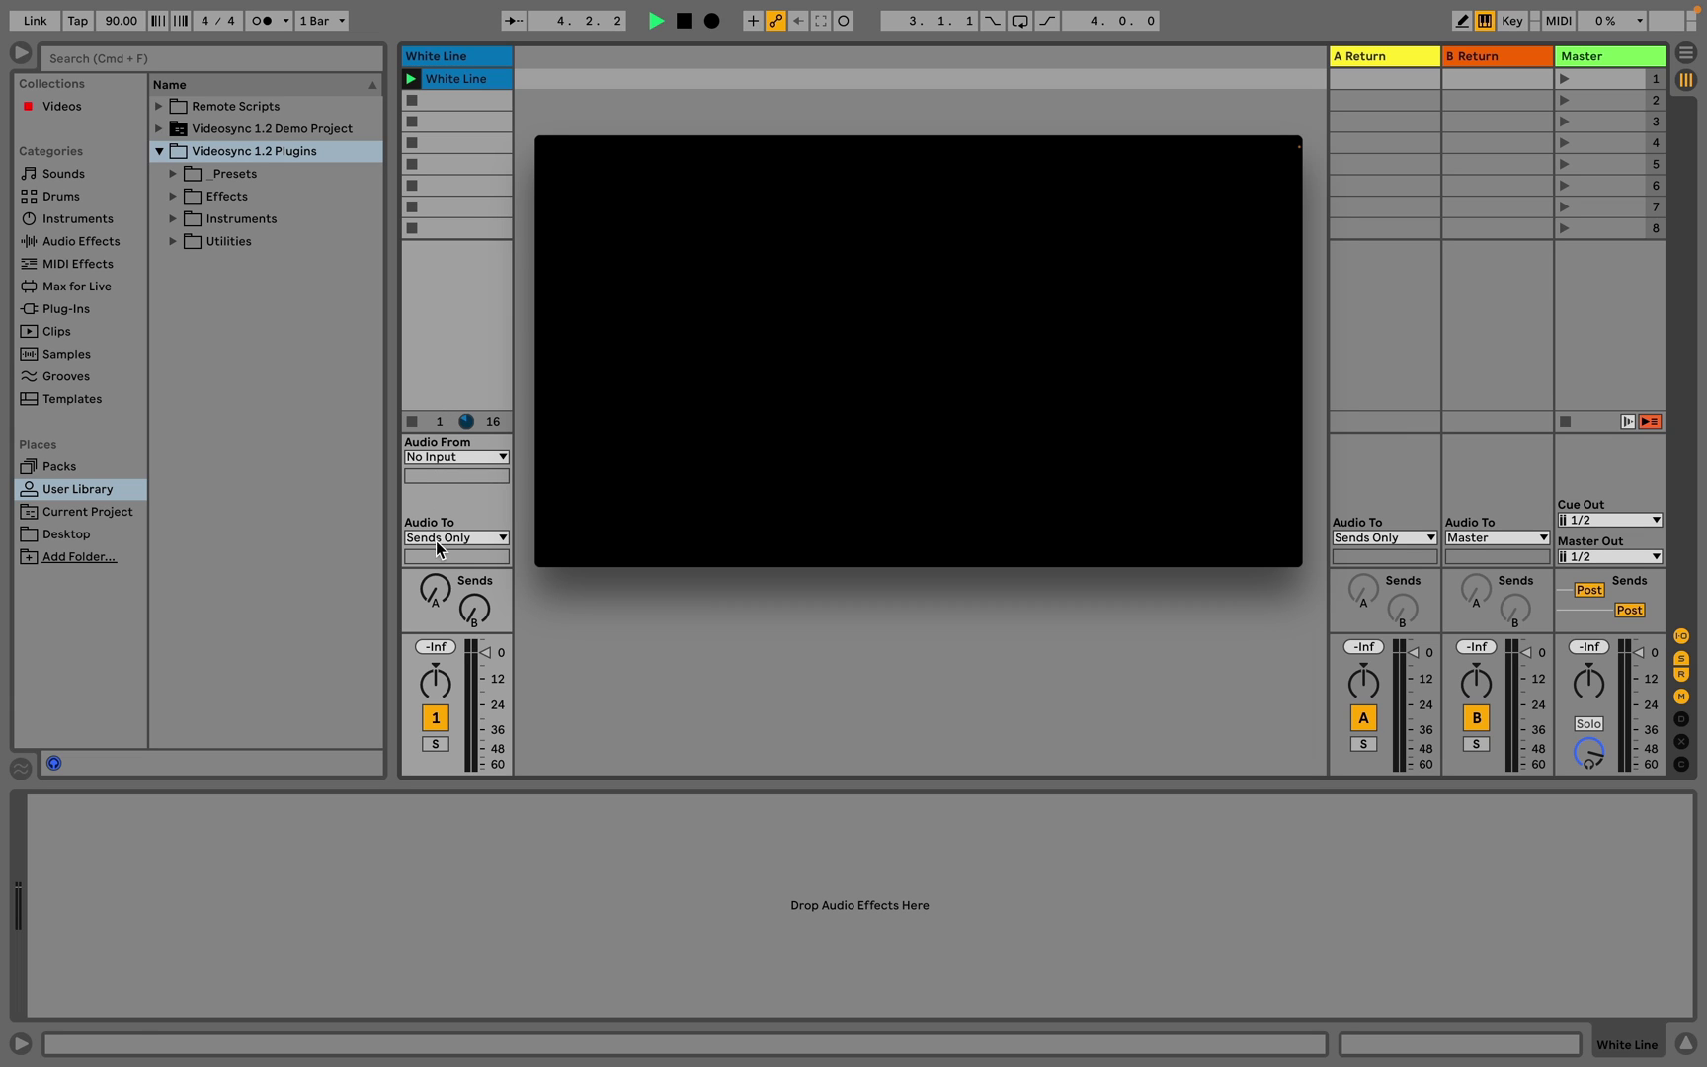
Step: Raise the White Line track's Send A and the A Return's Send B to create the smeared feedback line
left_click_drag(441, 592, 442, 563)
left_click_drag(1407, 610, 1407, 519)
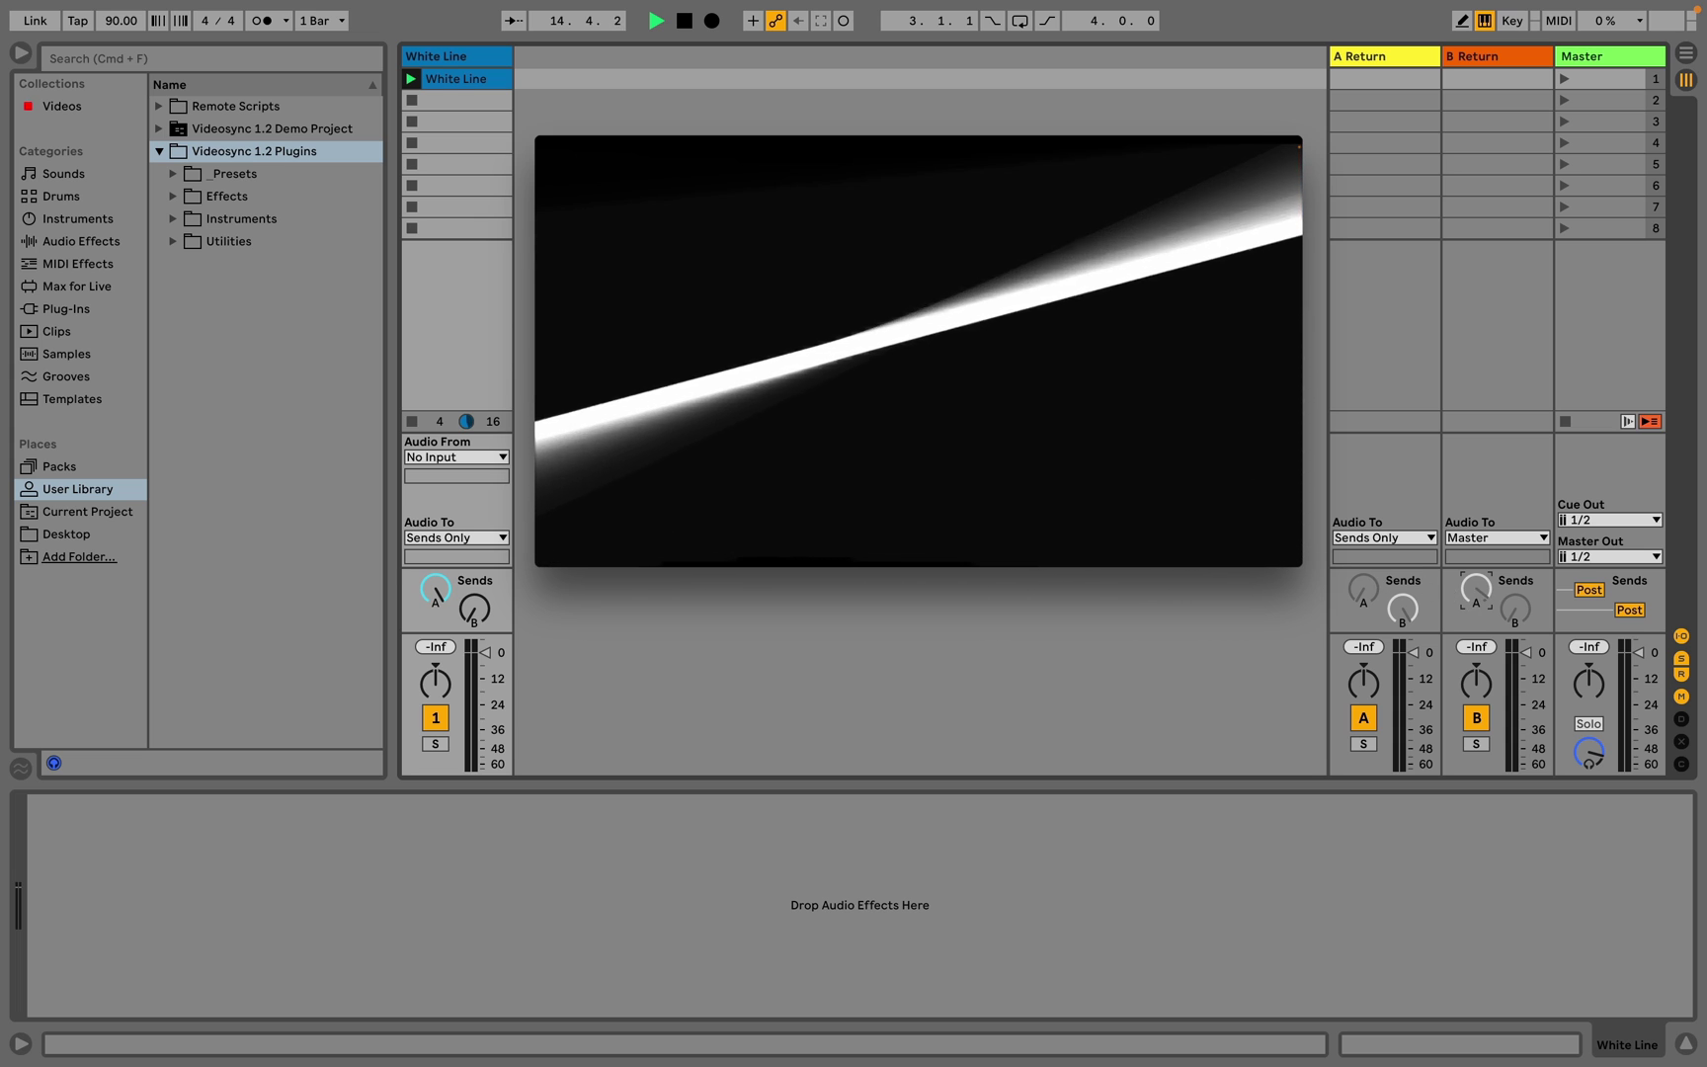
Step: Add the Videosync Transform effect to the B Return track
left_click(174, 197)
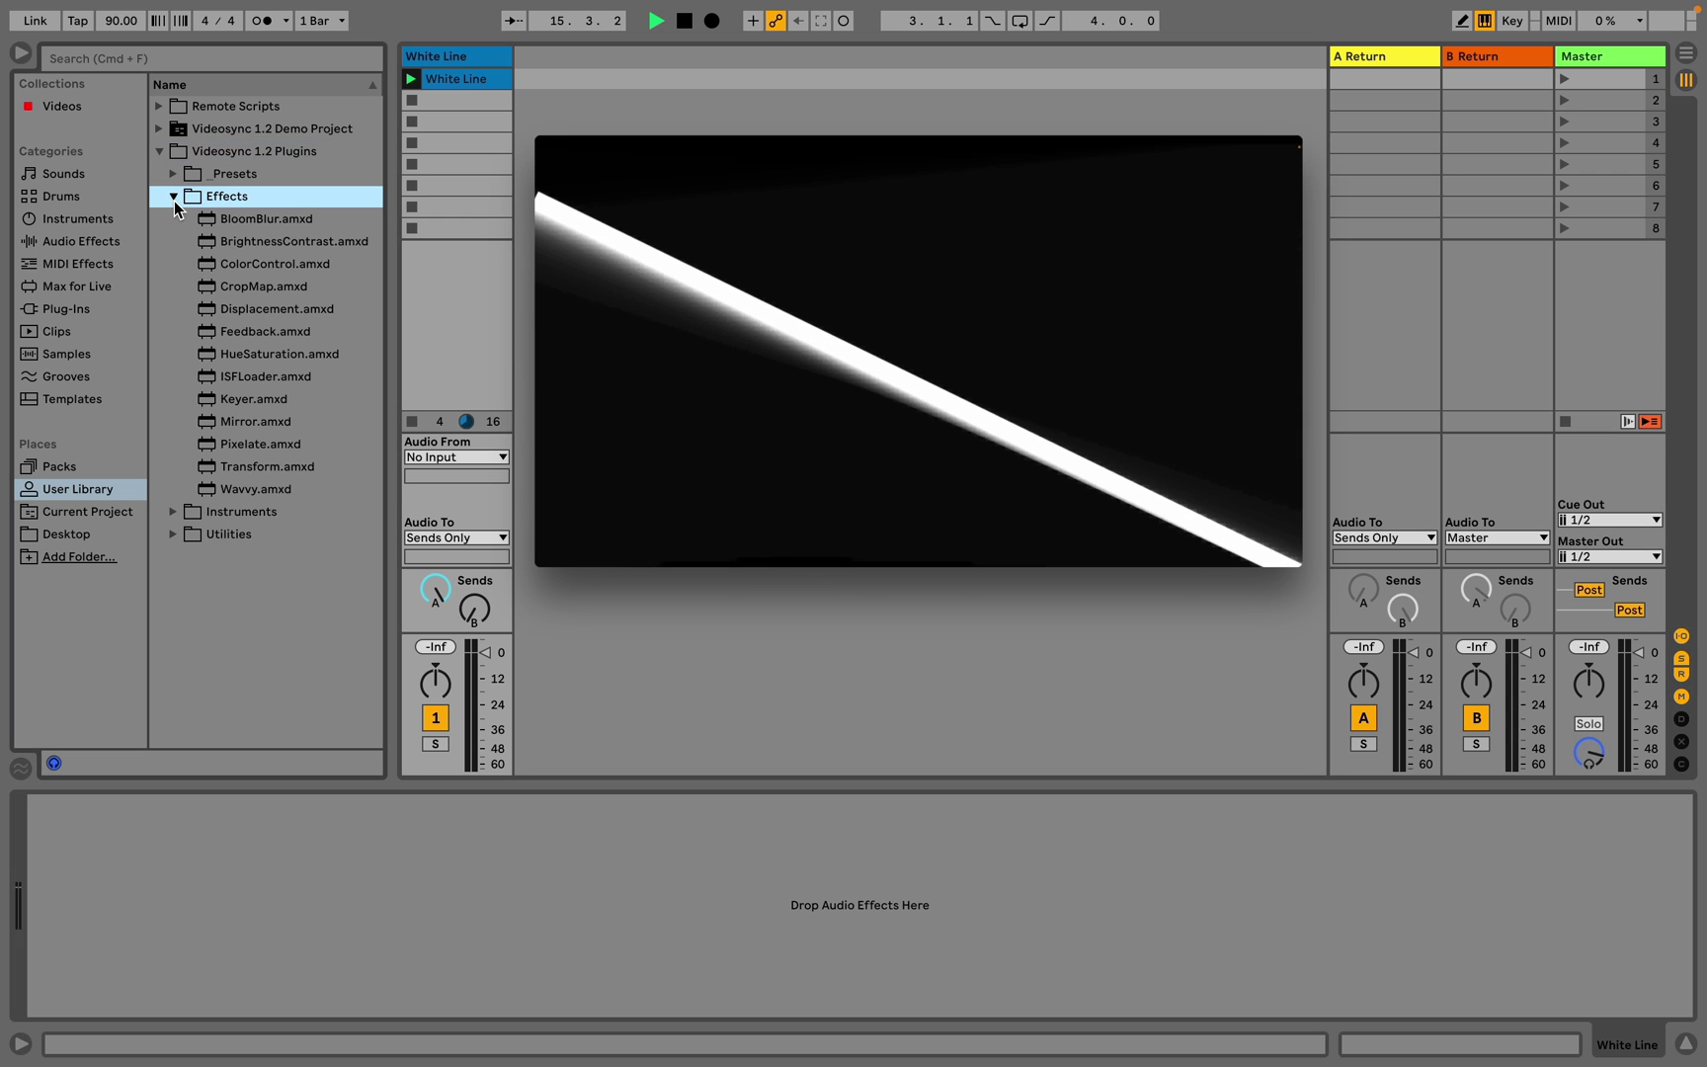
left_click(297, 467)
left_click_drag(275, 466, 1489, 372)
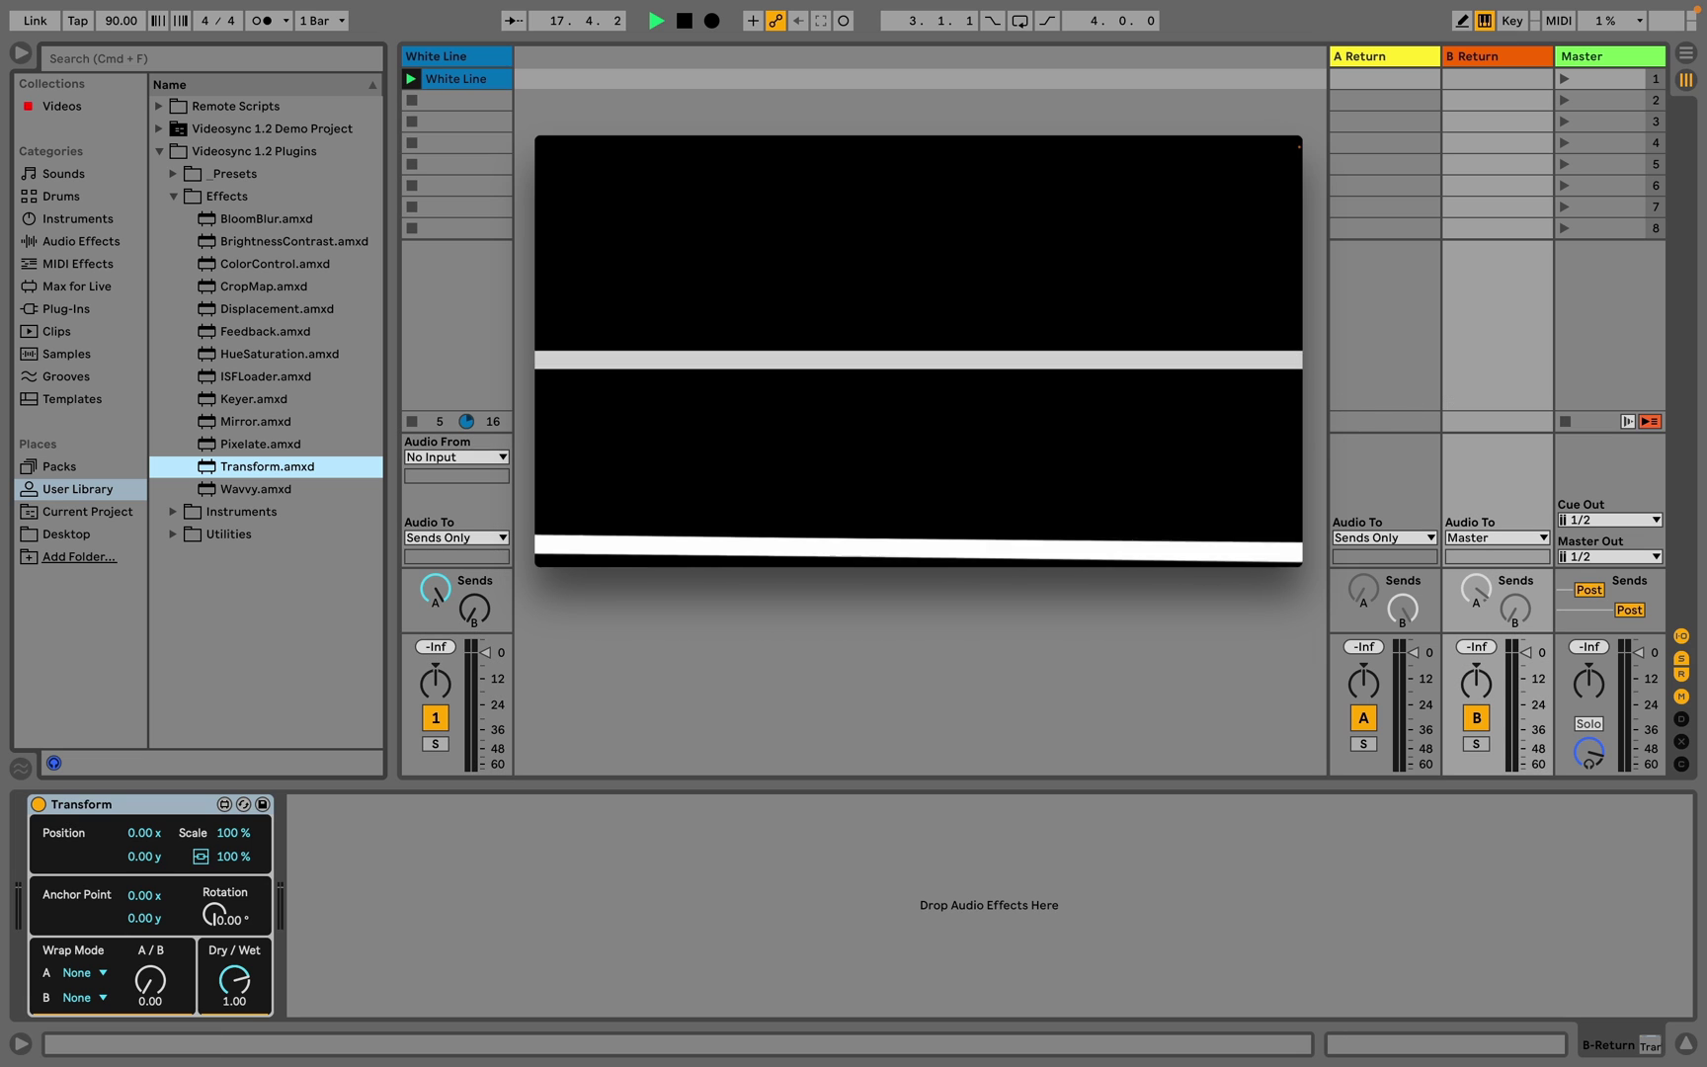
Step: Link Transform's scale at 76.4% and blend A/B fully to the Mirror wrap mode
left_click(201, 857)
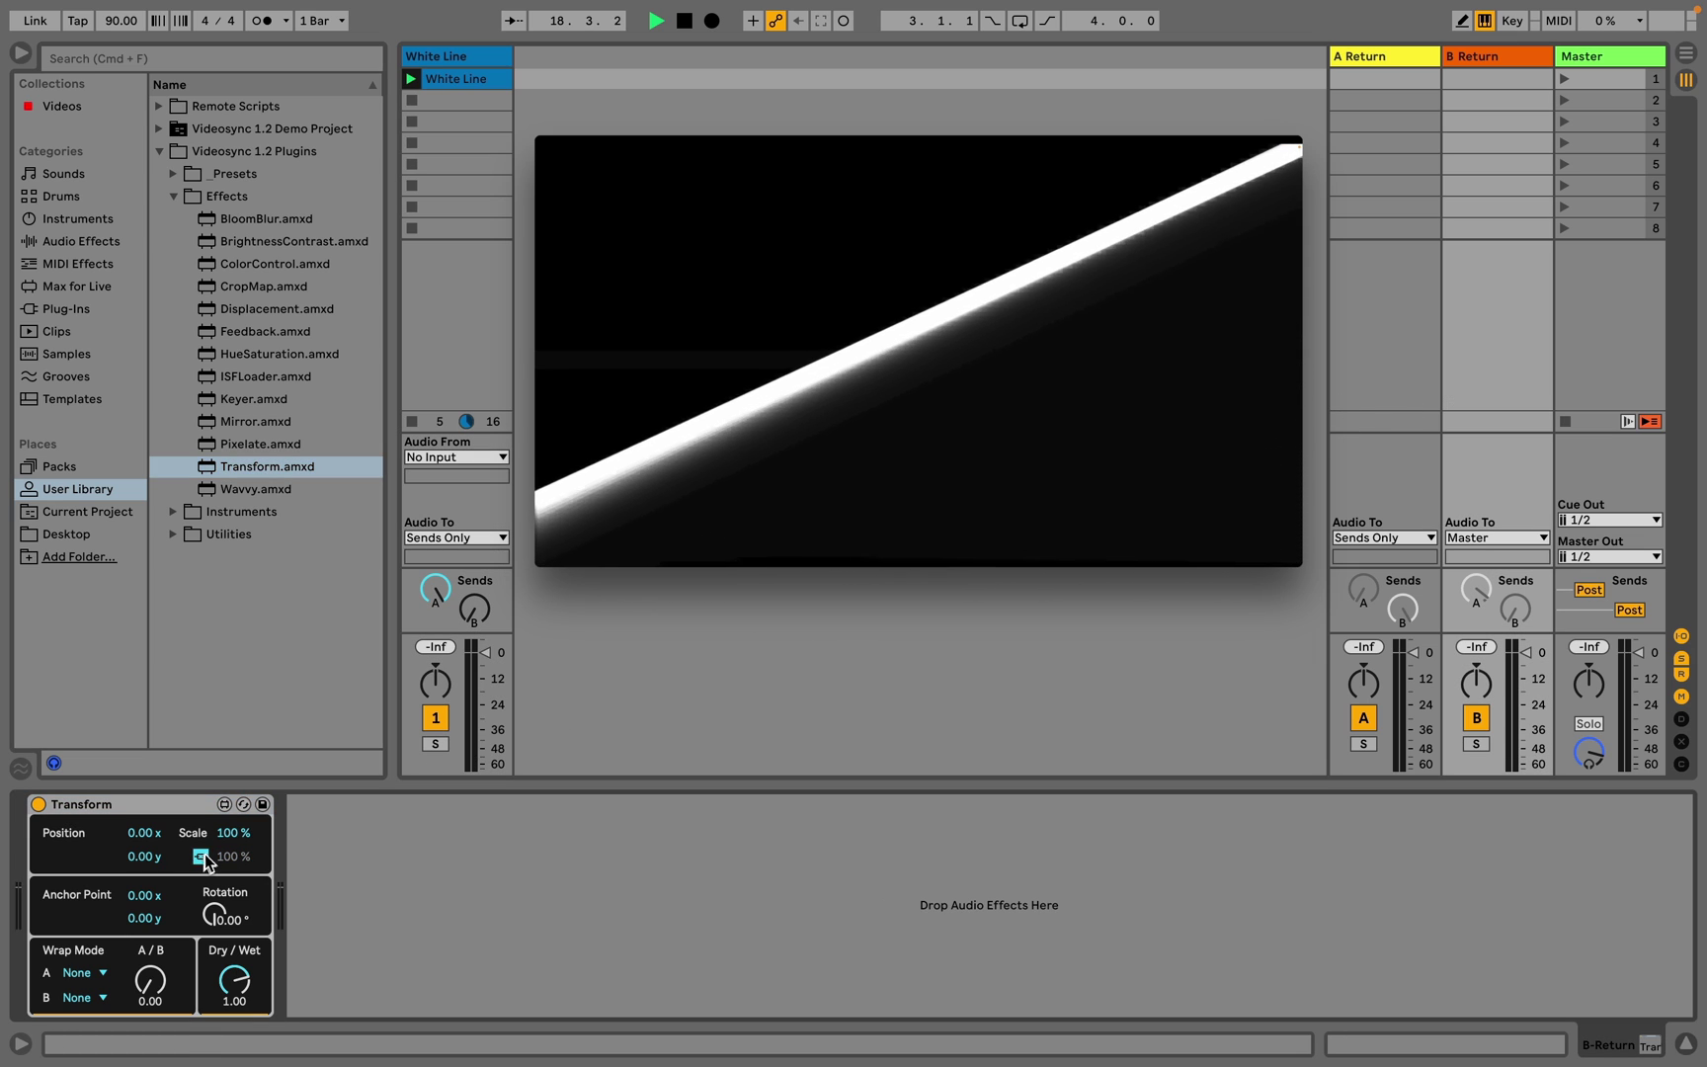
left_click_drag(227, 833, 226, 840)
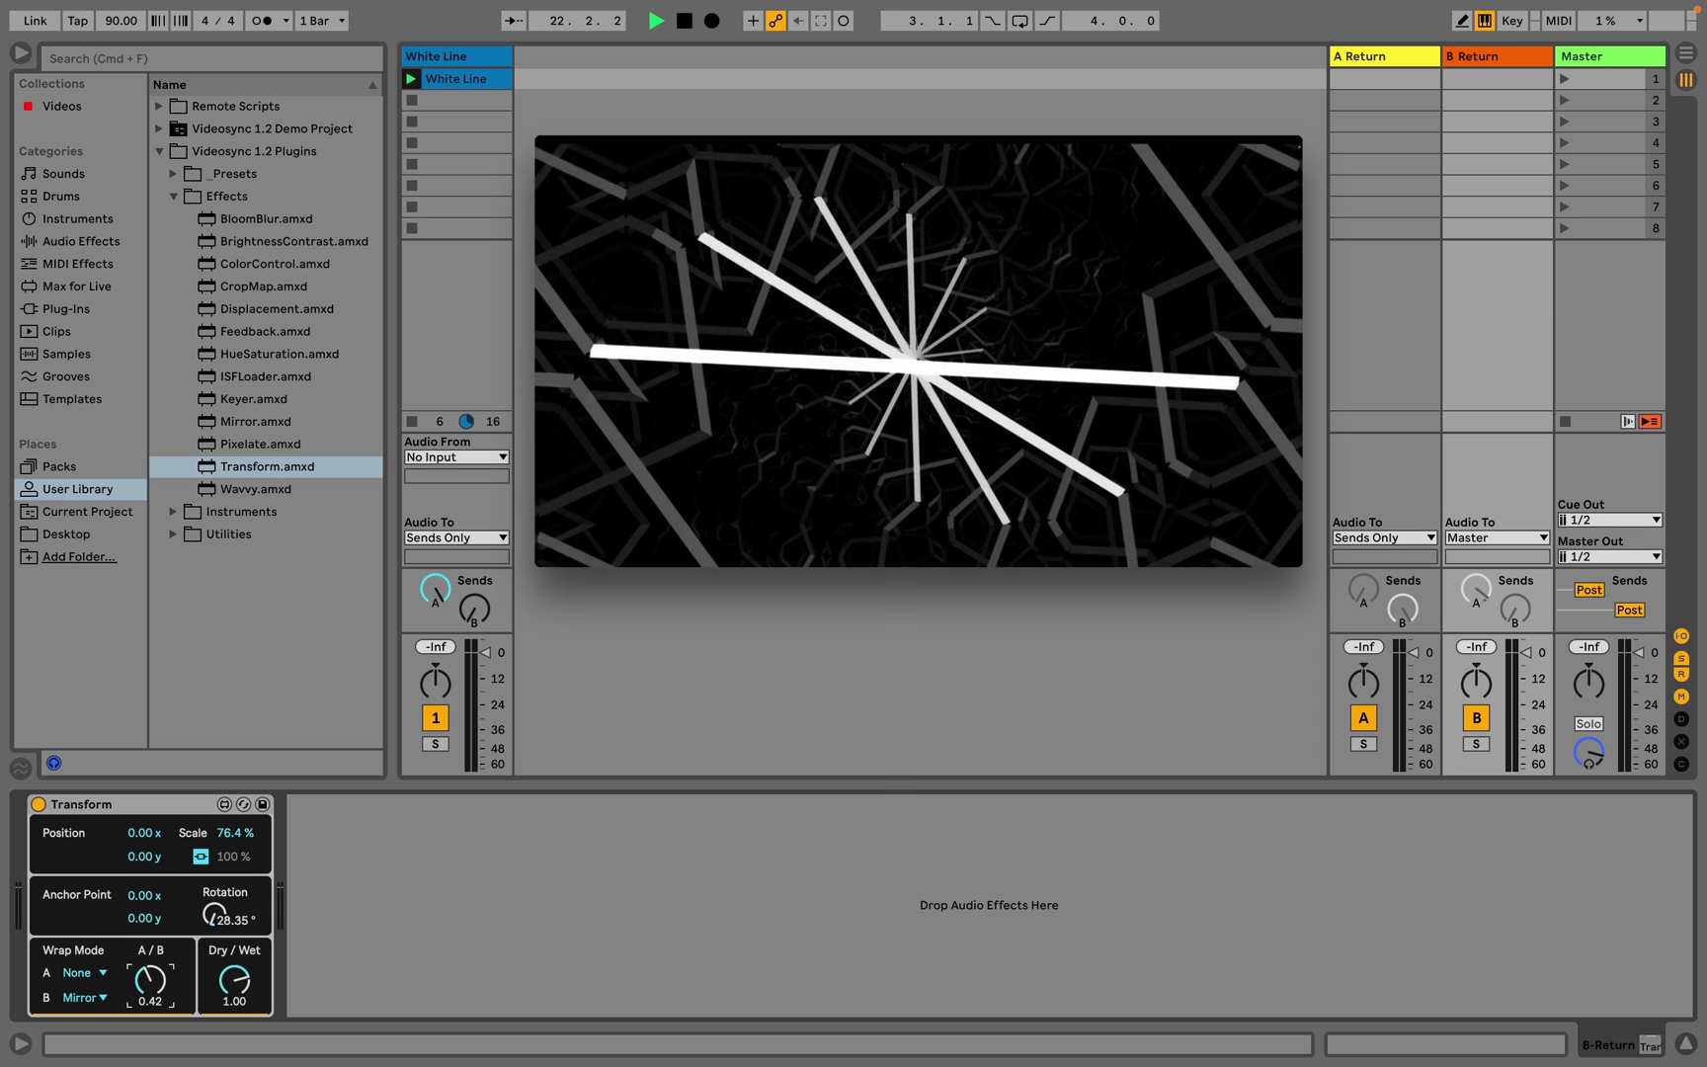
left_click_drag(150, 980, 151, 991)
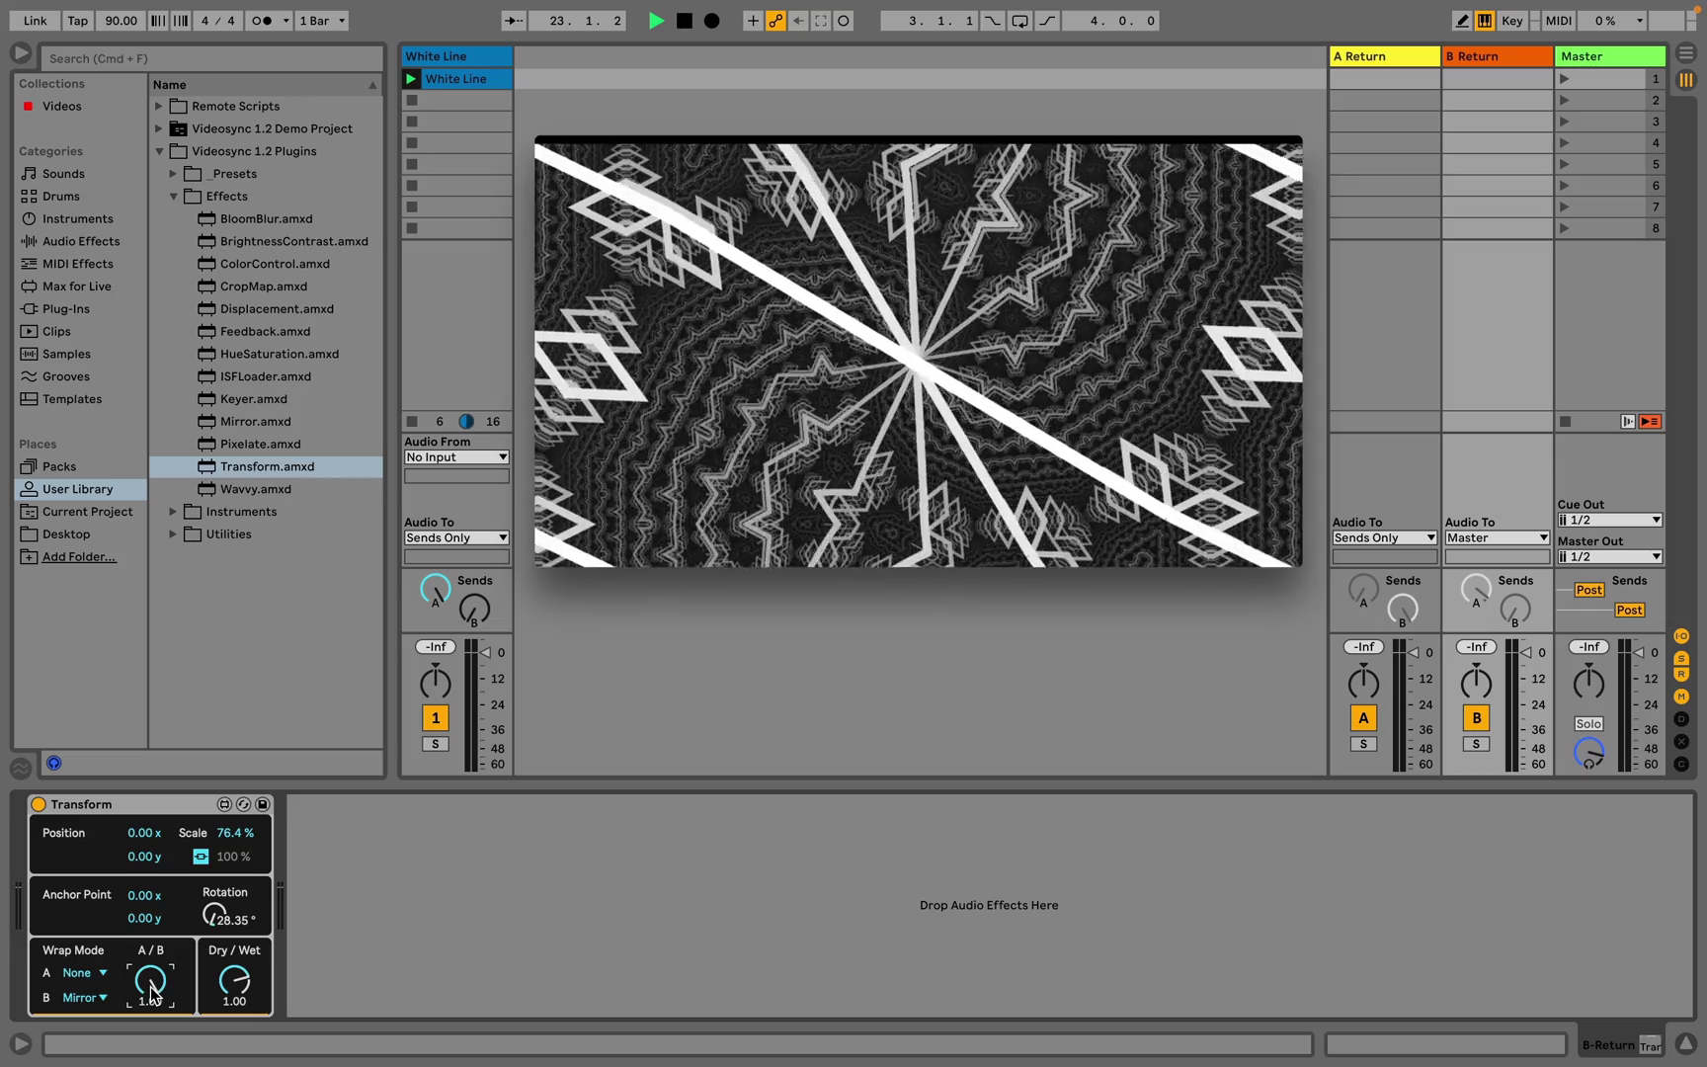